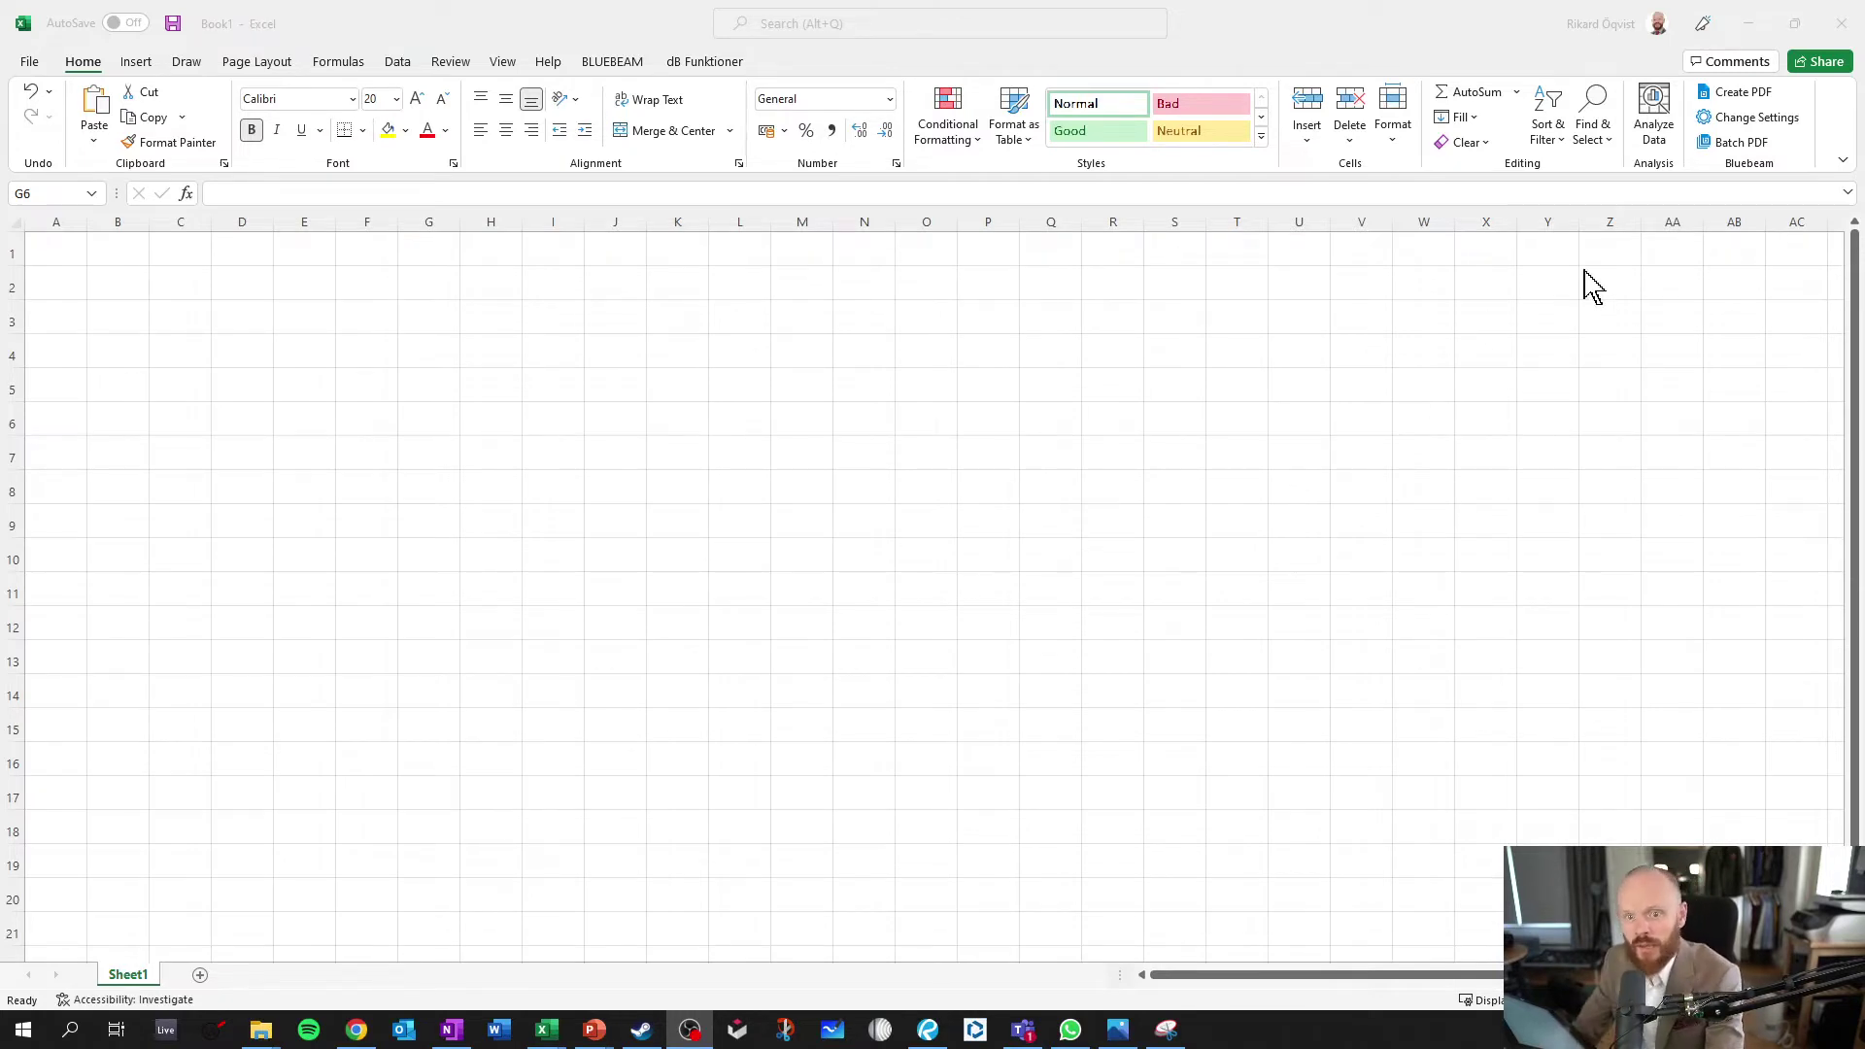
# - Focus the Excel window and select cell G7 as the formula's starting spot
pyautogui.click(366, 453)
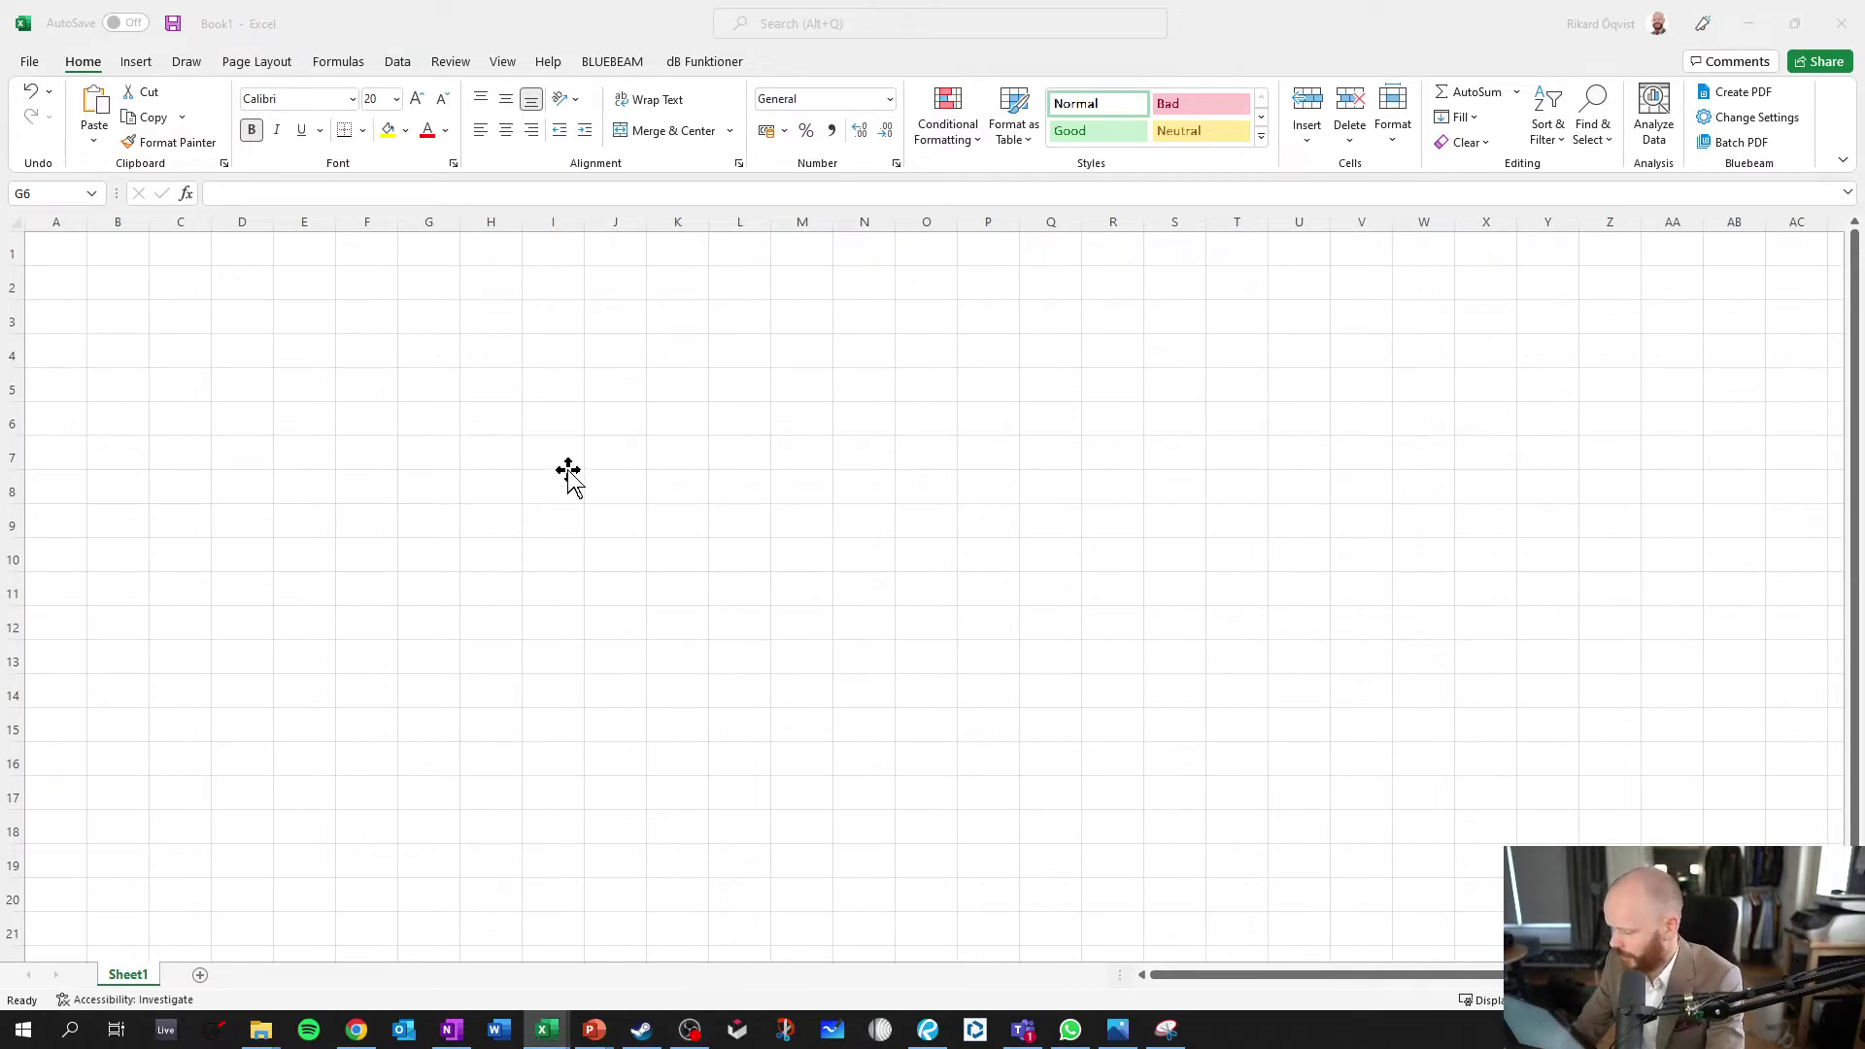
pyautogui.click(451, 456)
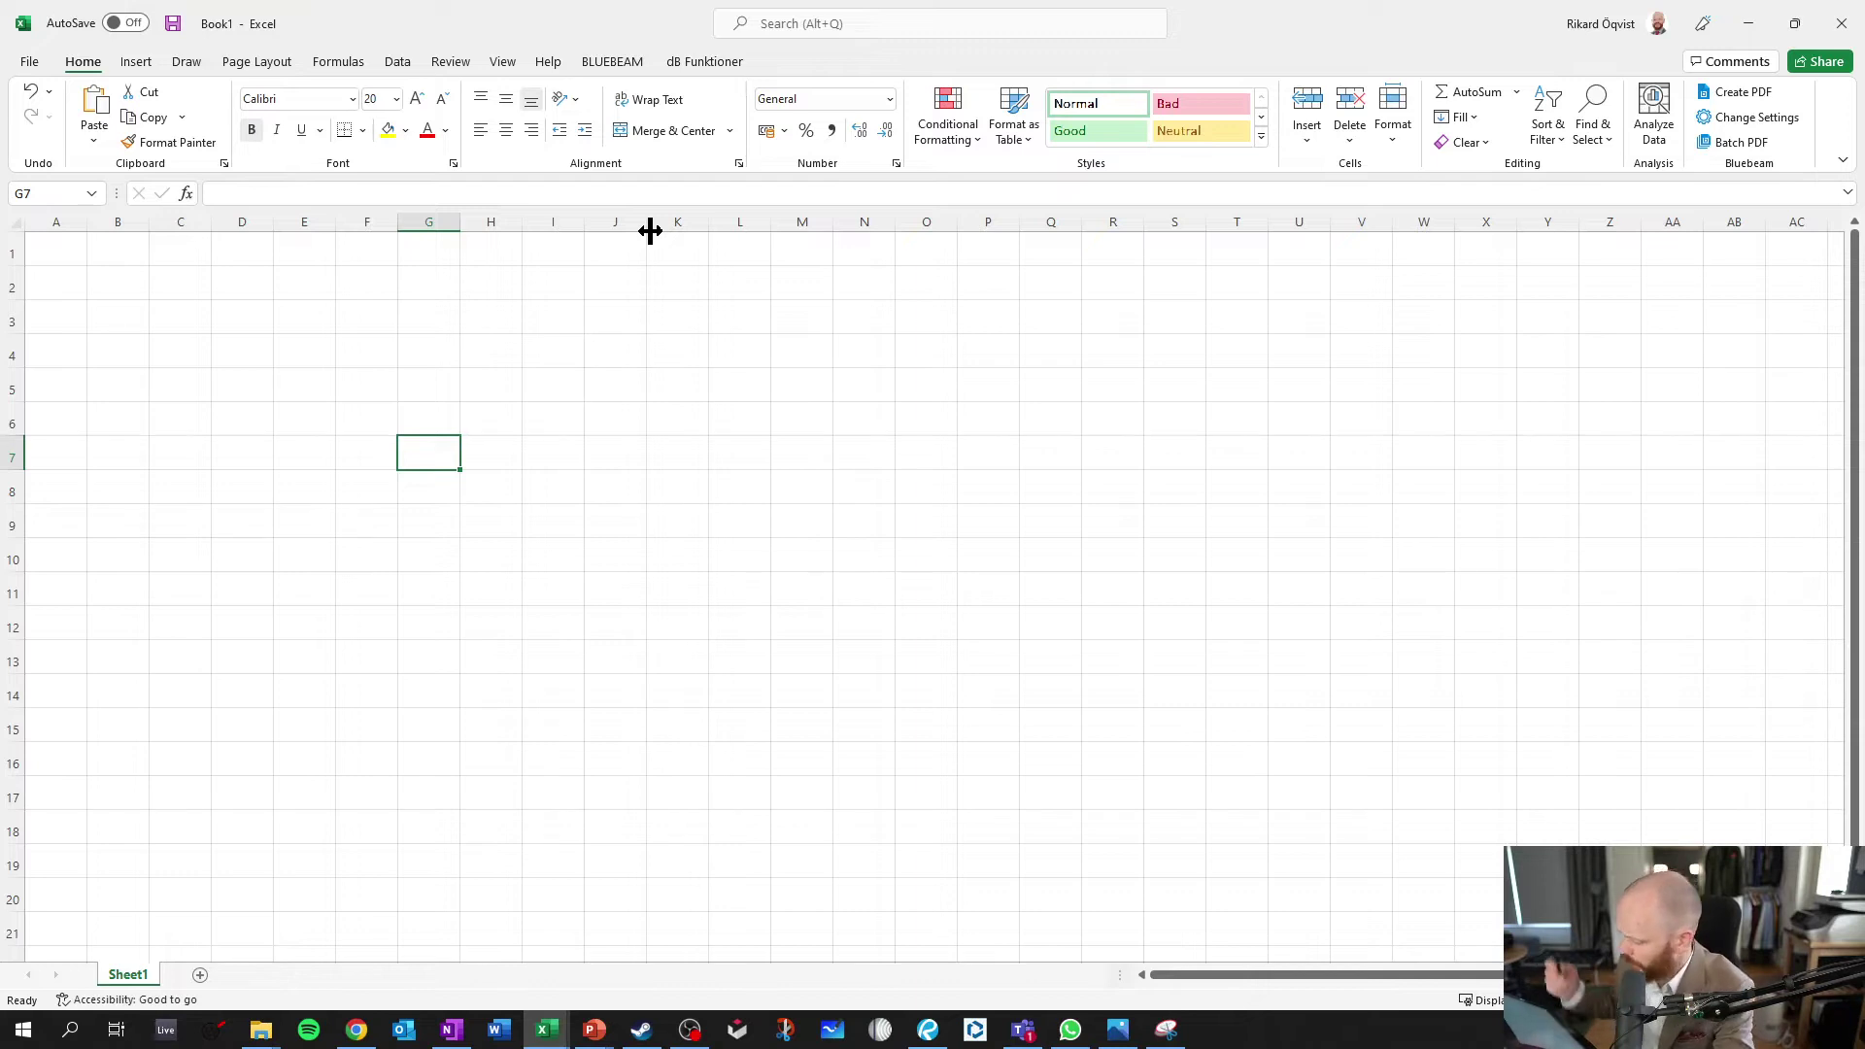
# - Handwrite Lp,tot = 10·log( in ink starting over cell G7
pyautogui.moveTo(412, 410)
pyautogui.mouseDown()
pyautogui.moveTo(438, 487)
pyautogui.moveTo(452, 449)
pyautogui.mouseUp()
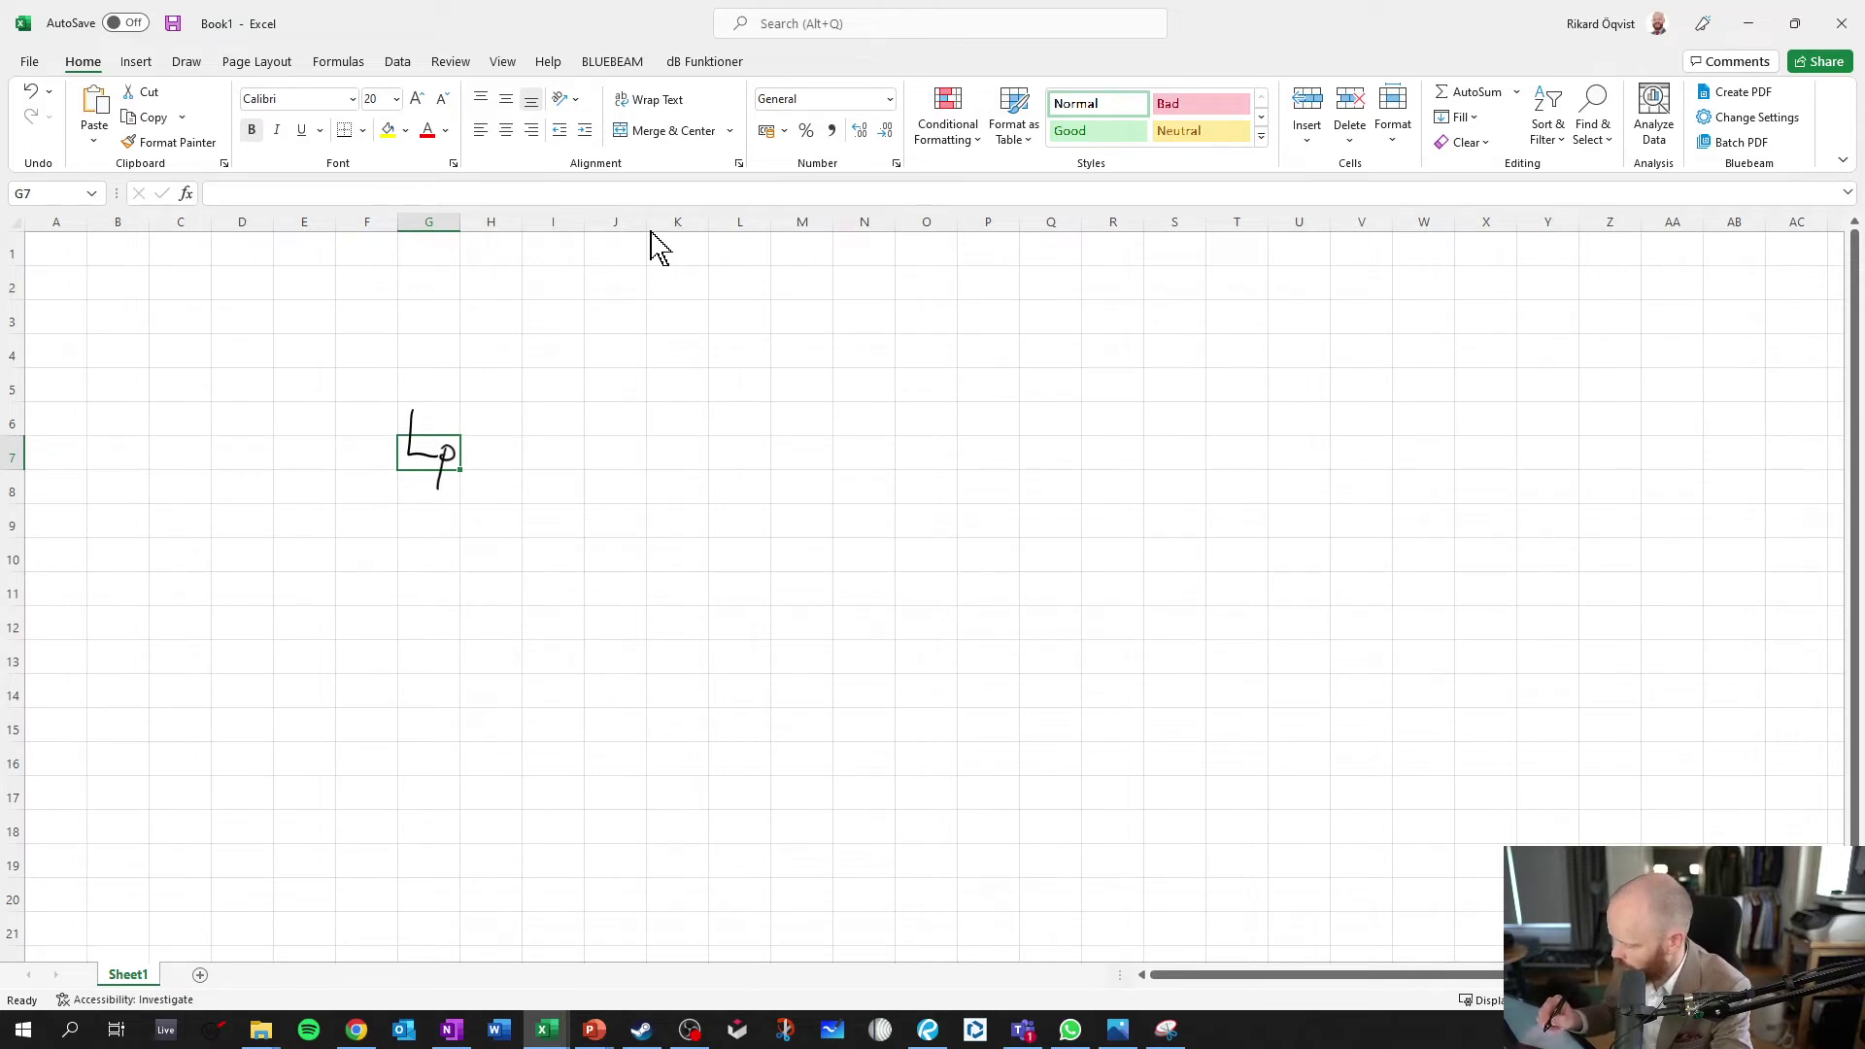
pyautogui.moveTo(485, 450)
pyautogui.mouseDown()
pyautogui.moveTo(483, 474)
pyautogui.moveTo(557, 446)
pyautogui.mouseUp()
pyautogui.moveTo(537, 454)
pyautogui.mouseDown()
pyautogui.moveTo(606, 464)
pyautogui.moveTo(635, 425)
pyautogui.moveTo(692, 425)
pyautogui.moveTo(688, 466)
pyautogui.mouseUp()
pyautogui.click(665, 443)
pyautogui.moveTo(716, 449); pyautogui.dragTo(716, 448)
pyautogui.moveTo(740, 449); pyautogui.dragTo(719, 501)
pyautogui.moveTo(782, 380); pyautogui.dragTo(773, 512)
# - Ink the three terms 10^(Lp1/10) + 10^(Lp2/10) + 10^(Lp3/10) inside the bracket
pyautogui.moveTo(797, 429)
pyautogui.mouseDown()
pyautogui.moveTo(795, 471)
pyautogui.moveTo(853, 414)
pyautogui.mouseUp()
pyautogui.moveTo(859, 404)
pyautogui.mouseDown()
pyautogui.moveTo(866, 429)
pyautogui.moveTo(877, 419)
pyautogui.mouseUp()
pyautogui.moveTo(894, 452)
pyautogui.mouseDown()
pyautogui.moveTo(924, 451)
pyautogui.moveTo(908, 466)
pyautogui.mouseUp()
pyautogui.moveTo(940, 435)
pyautogui.mouseDown()
pyautogui.moveTo(937, 472)
pyautogui.moveTo(984, 413)
pyautogui.mouseUp()
pyautogui.moveTo(987, 402)
pyautogui.mouseDown()
pyautogui.moveTo(1001, 425)
pyautogui.moveTo(1015, 413)
pyautogui.mouseUp()
pyautogui.moveTo(1027, 452); pyautogui.dragTo(1053, 451)
pyautogui.moveTo(1041, 439)
pyautogui.mouseDown()
pyautogui.moveTo(1040, 466)
pyautogui.moveTo(1068, 471)
pyautogui.mouseUp()
pyautogui.moveTo(1076, 439)
pyautogui.mouseDown()
pyautogui.moveTo(1108, 437)
pyautogui.moveTo(1079, 439)
pyautogui.moveTo(1117, 408)
pyautogui.moveTo(1142, 428)
pyautogui.mouseUp()
pyautogui.moveTo(1151, 416); pyautogui.dragTo(1157, 531)
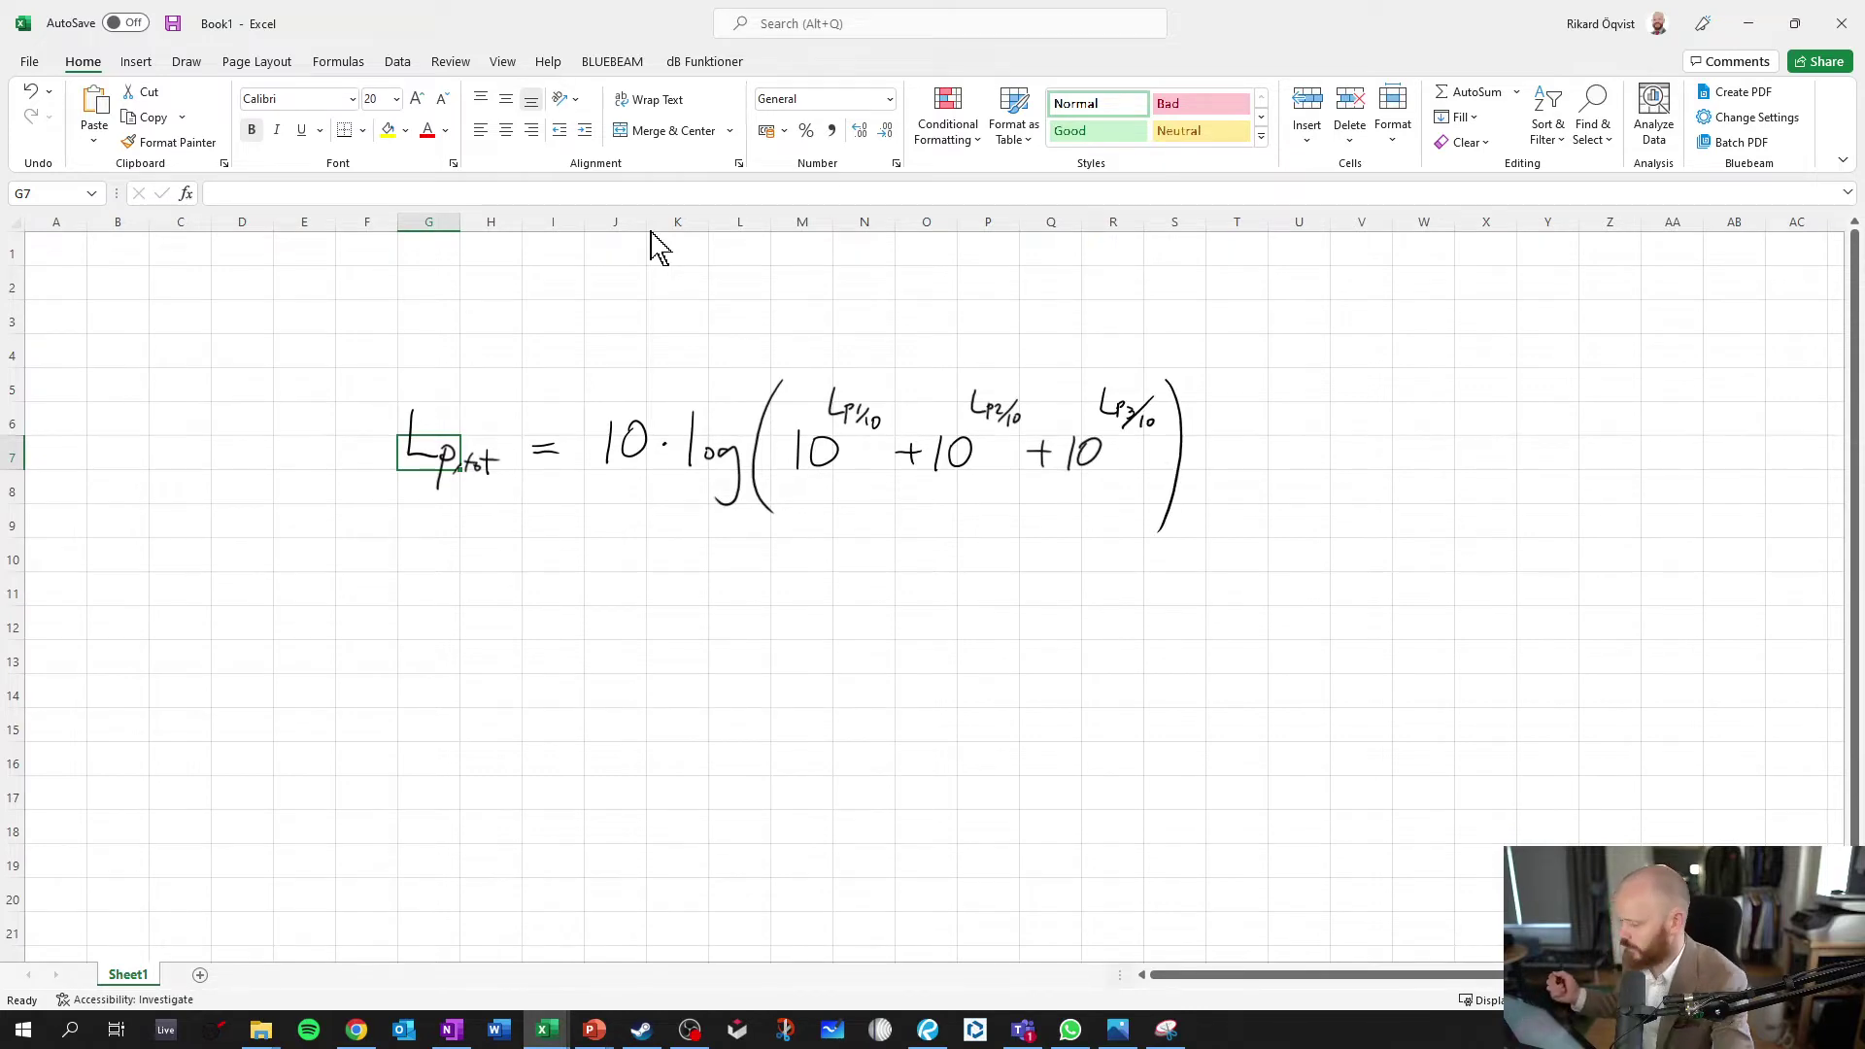
# - Ink Lp1 in G11, enter 55 in I11, and handwrite dB after it
pyautogui.click(428, 588)
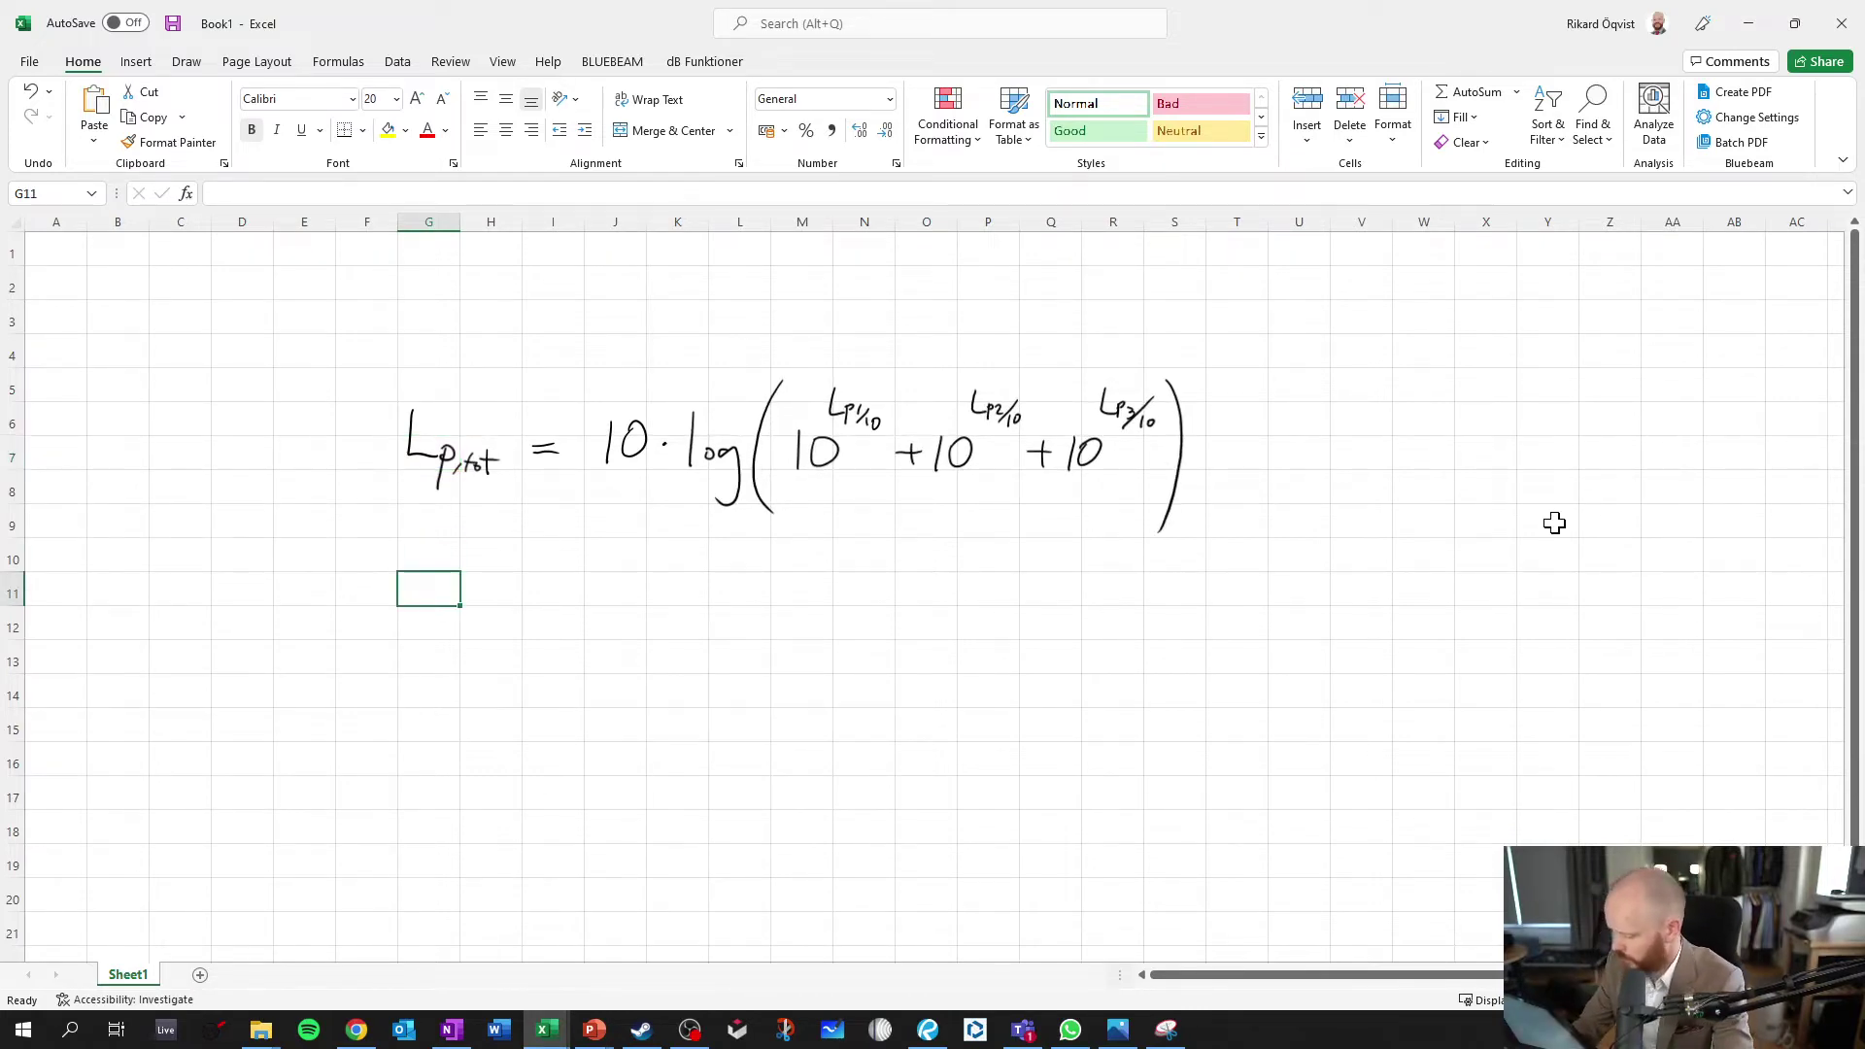
pyautogui.moveTo(411, 553); pyautogui.dragTo(434, 594)
pyautogui.moveTo(433, 587)
pyautogui.mouseDown()
pyautogui.moveTo(431, 623)
pyautogui.moveTo(434, 600)
pyautogui.mouseUp()
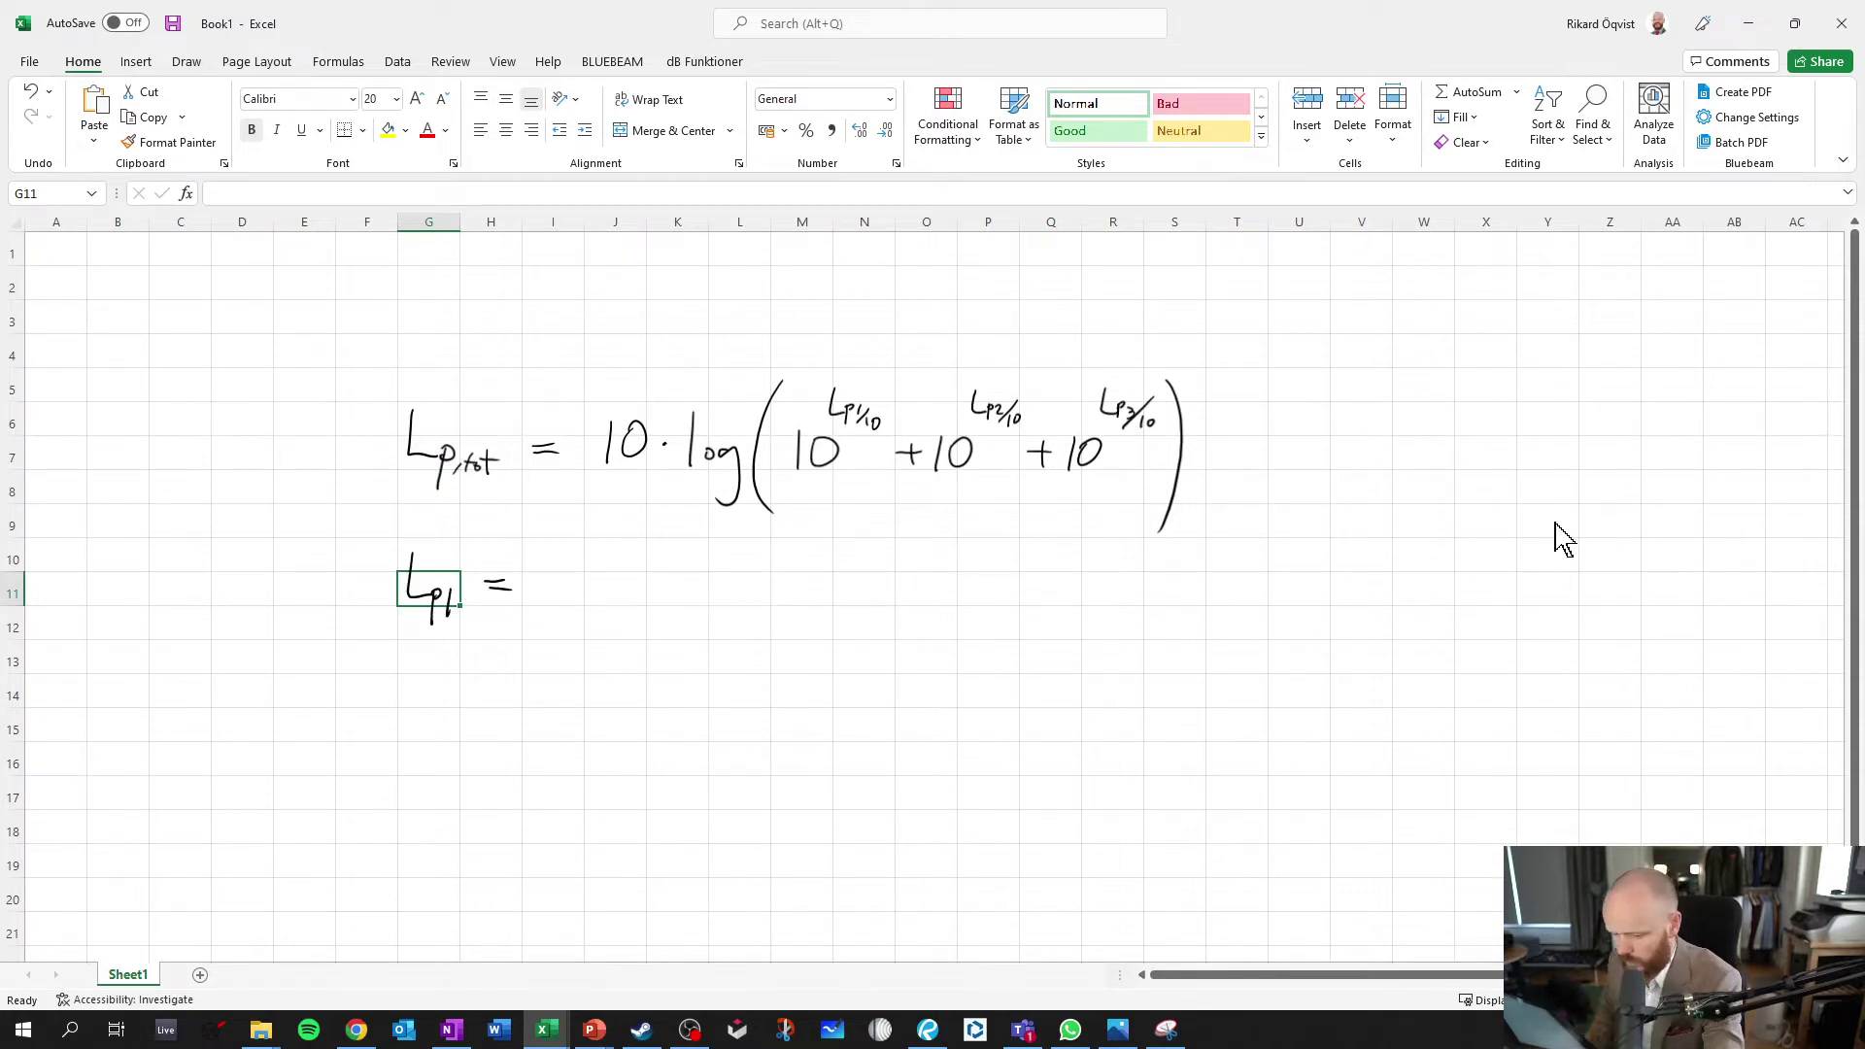
pyautogui.press('Right')
pyautogui.press('Right')
pyautogui.write('55')
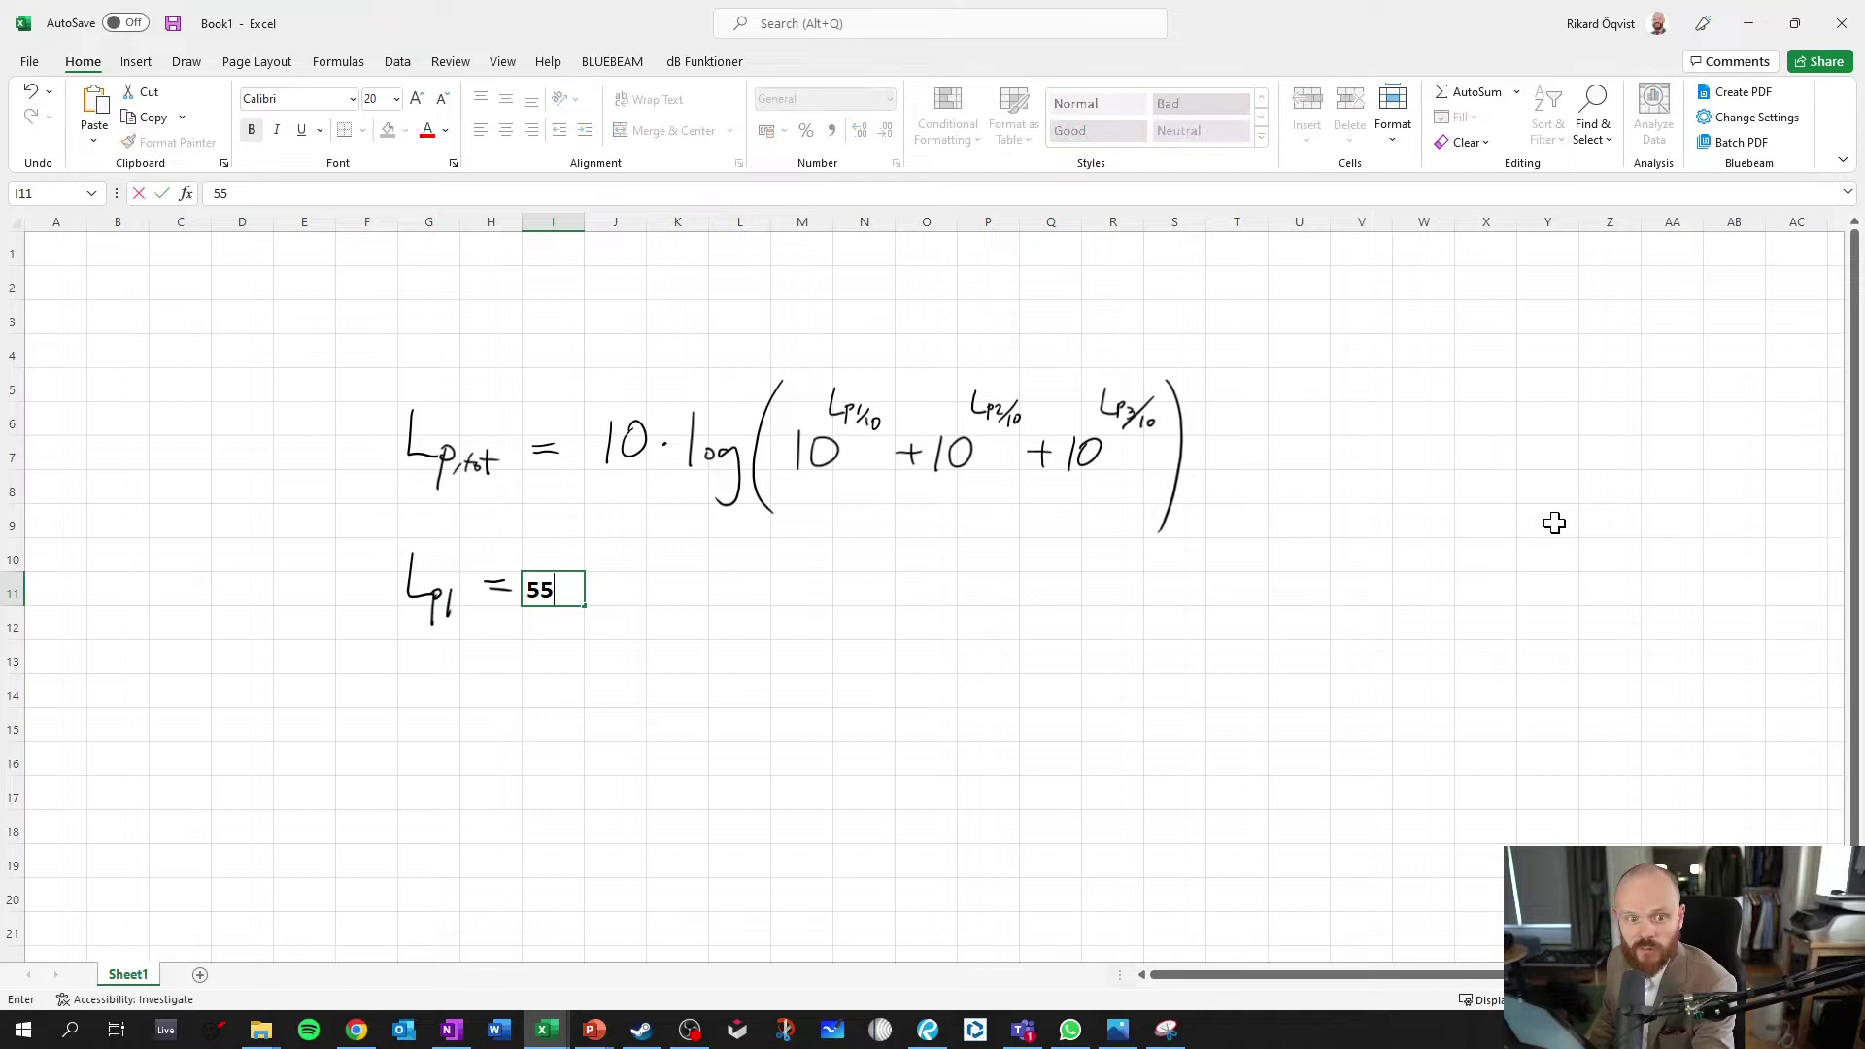
pyautogui.press('Right')
pyautogui.moveTo(616, 555); pyautogui.dragTo(616, 602)
pyautogui.moveTo(614, 584); pyautogui.dragTo(632, 597)
pyautogui.moveTo(632, 565); pyautogui.dragTo(630, 596)
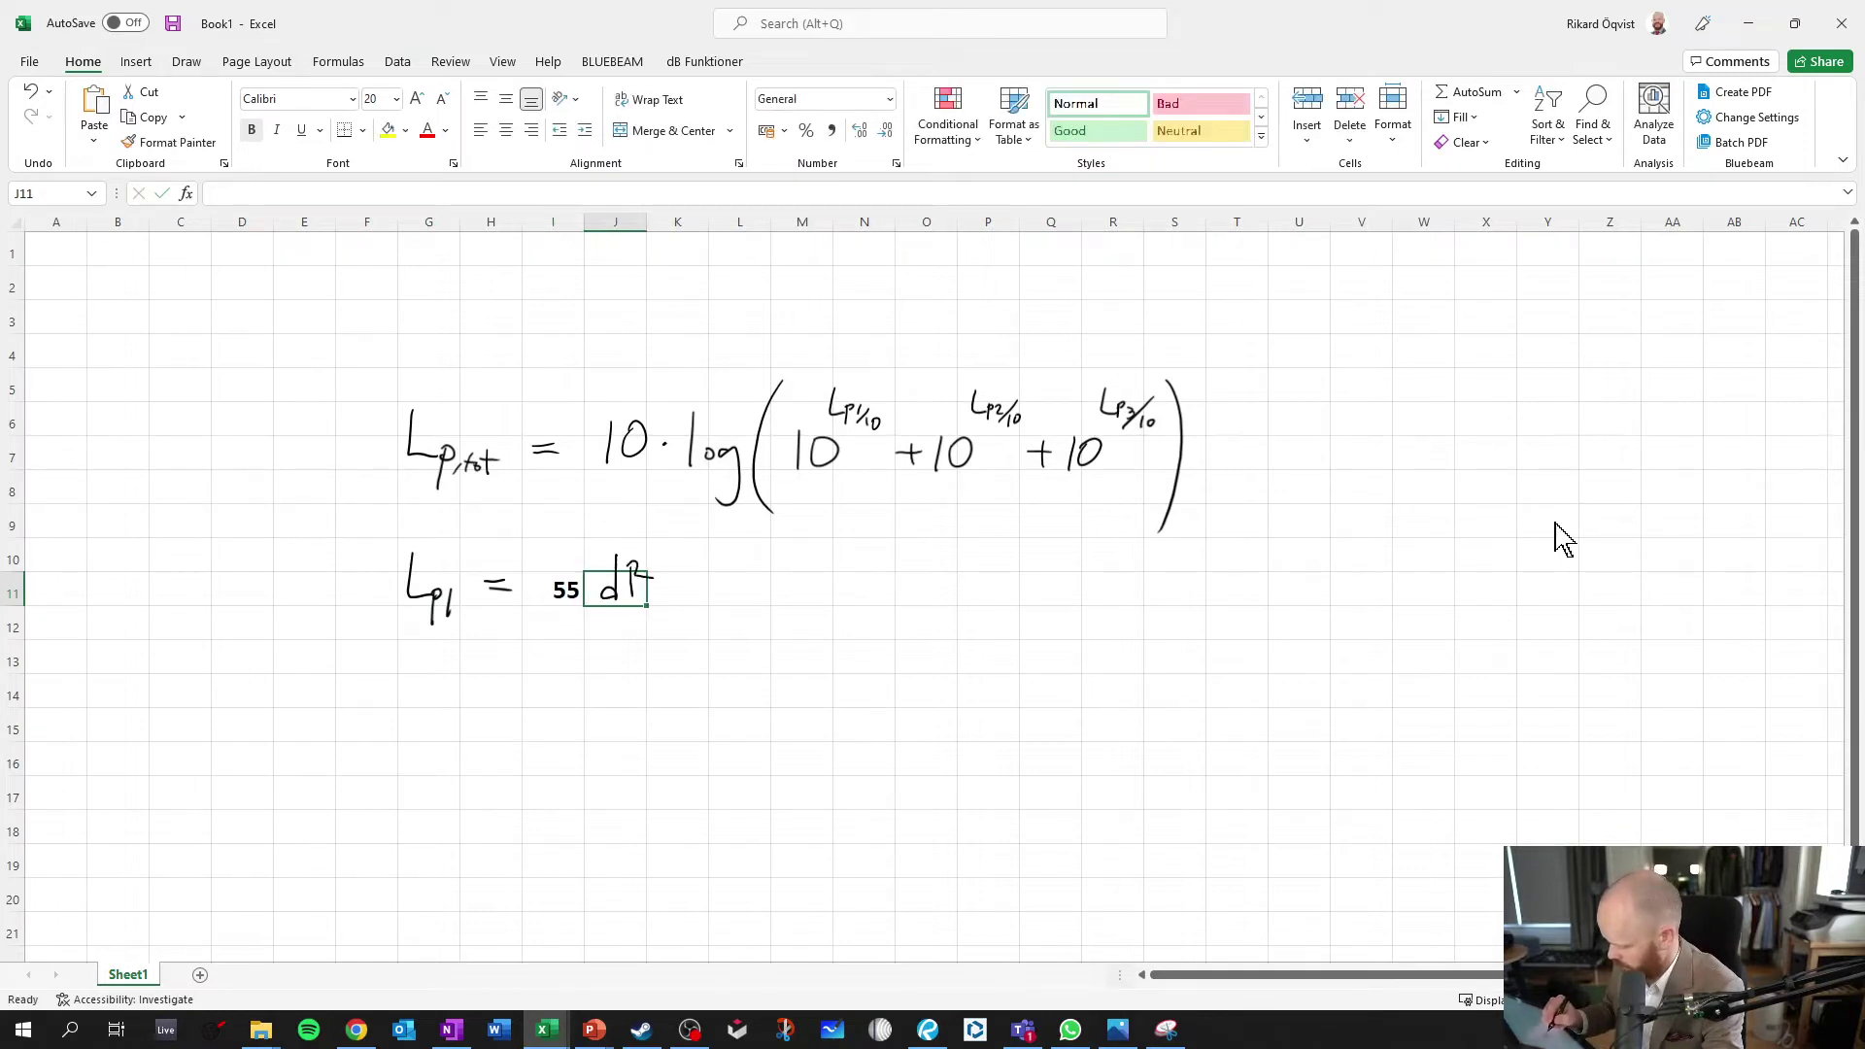
# - Ink Lp2 = on row 14, enter 60 in I14, and handwrite dB after it
pyautogui.press('Left')
pyautogui.press('Down')
pyautogui.press('Left')
pyautogui.press('Down')
pyautogui.press('Left')
pyautogui.press('Down')
pyautogui.moveTo(400, 661); pyautogui.dragTo(418, 706)
pyautogui.moveTo(425, 688)
pyautogui.mouseDown()
pyautogui.moveTo(424, 719)
pyautogui.moveTo(455, 709)
pyautogui.mouseUp()
pyautogui.moveTo(485, 682); pyautogui.dragTo(505, 690)
pyautogui.press('Right')
pyautogui.press('Right')
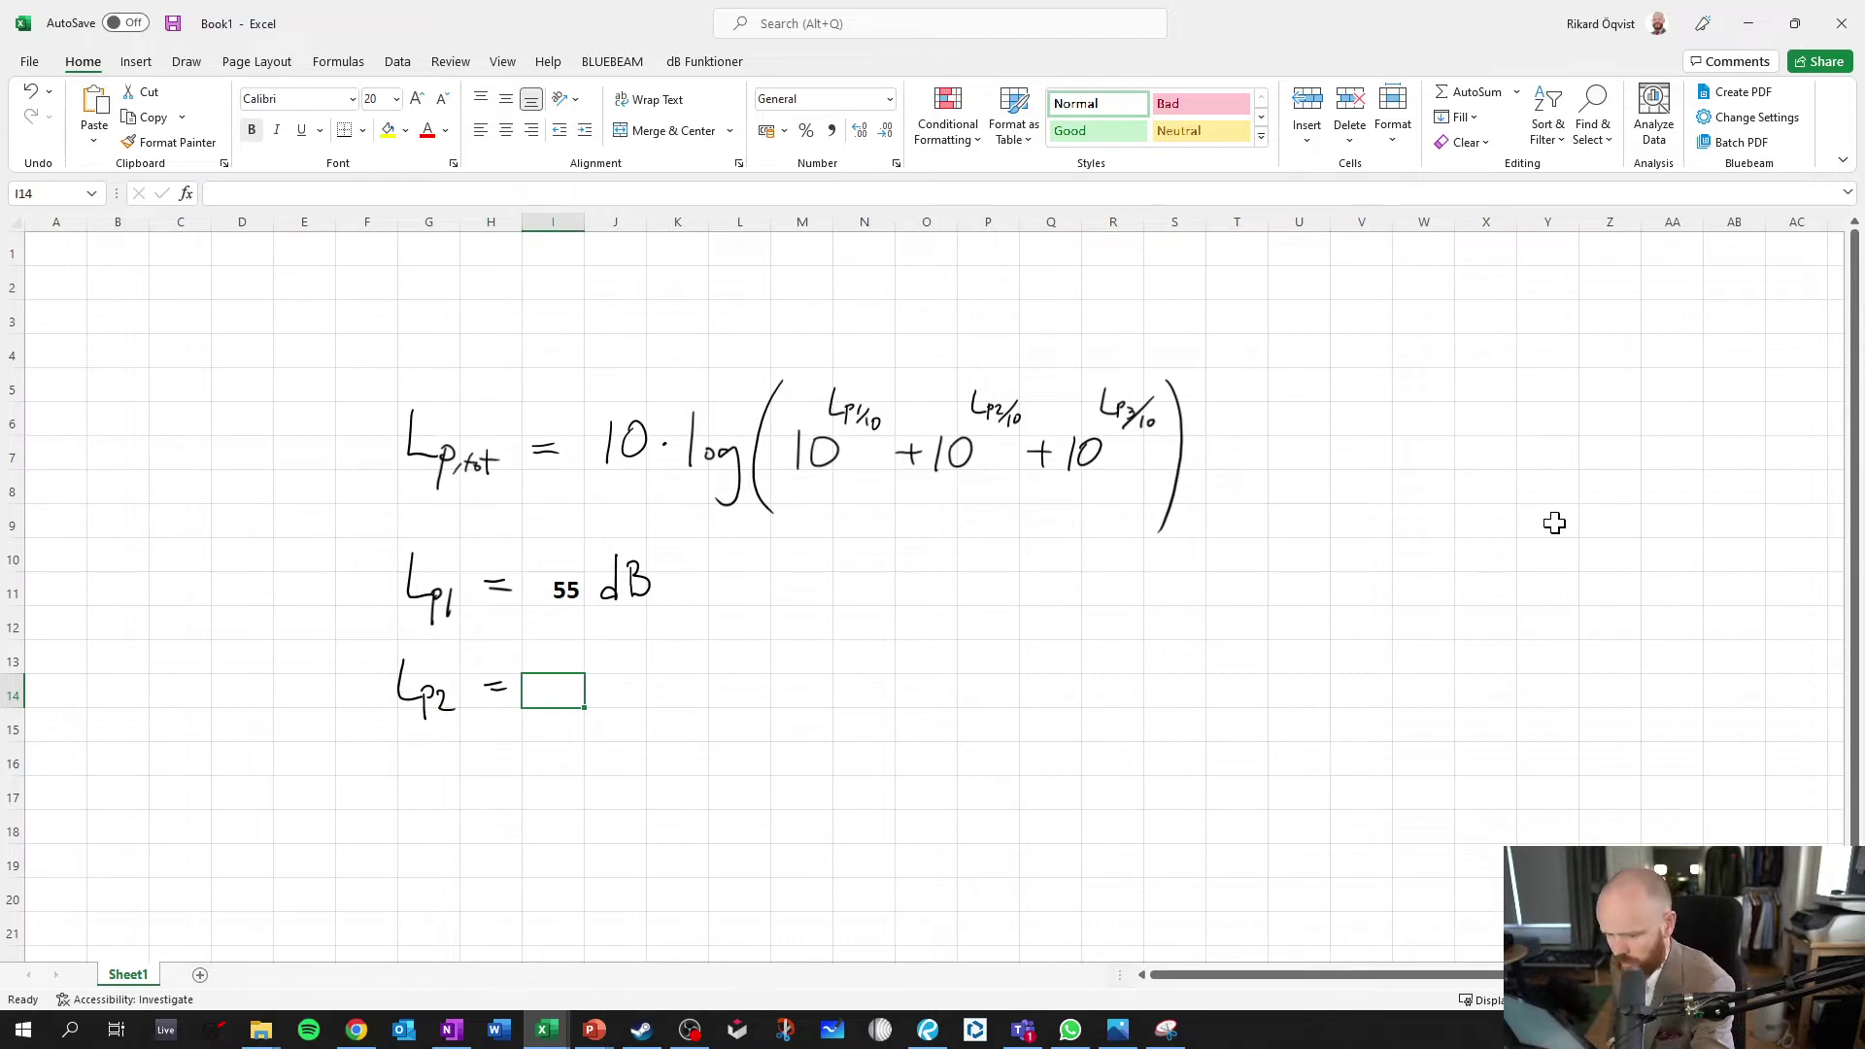
pyautogui.write('60')
pyautogui.press('Right')
pyautogui.moveTo(619, 661); pyautogui.dragTo(618, 705)
pyautogui.moveTo(618, 680)
pyautogui.mouseDown()
pyautogui.moveTo(612, 703)
pyautogui.moveTo(633, 703)
pyautogui.mouseUp()
pyautogui.moveTo(633, 670); pyautogui.dragTo(643, 705)
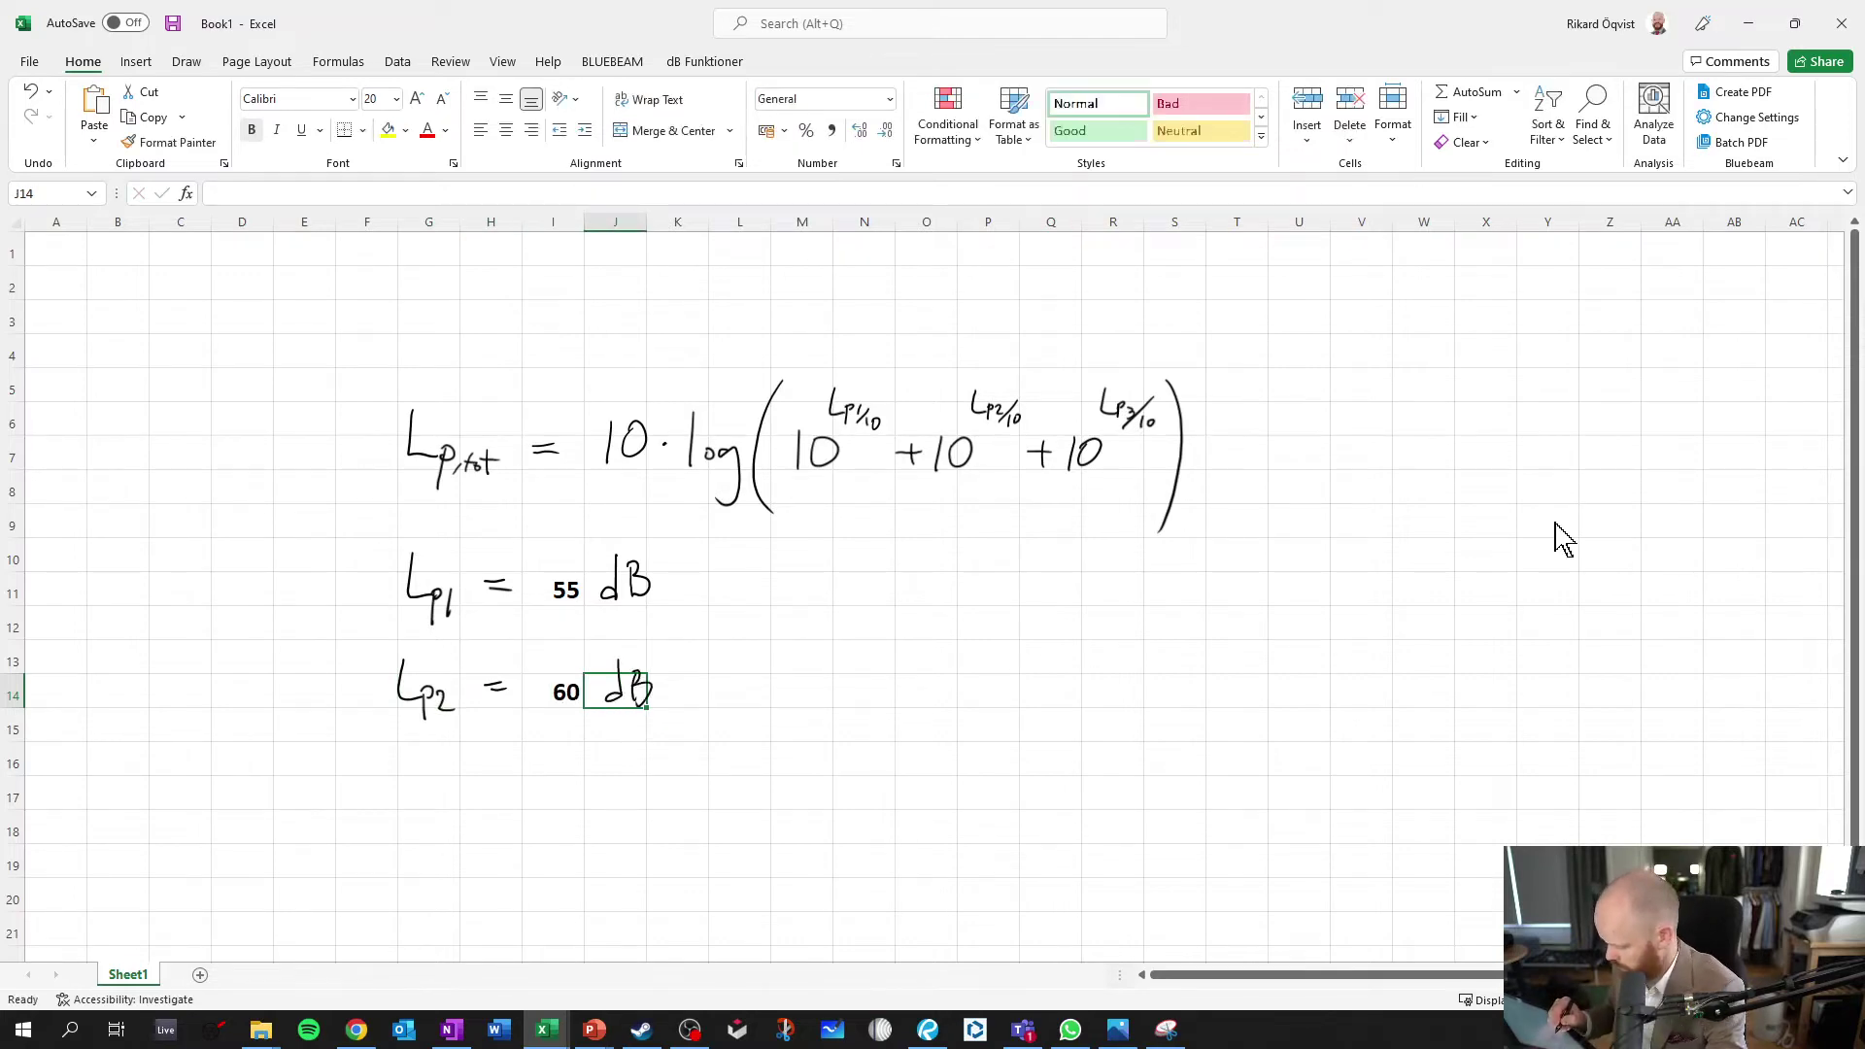
# - Ink Lp3 = on row 17, enter 58 in I17, and handwrite dB after it
pyautogui.press('Left')
pyautogui.press('Down')
pyautogui.moveTo(408, 761); pyautogui.dragTo(432, 802)
pyautogui.moveTo(429, 792)
pyautogui.mouseDown()
pyautogui.moveTo(430, 824)
pyautogui.moveTo(504, 781)
pyautogui.mouseUp()
pyautogui.moveTo(485, 797); pyautogui.dragTo(506, 794)
pyautogui.press('Down')
pyautogui.press('Down')
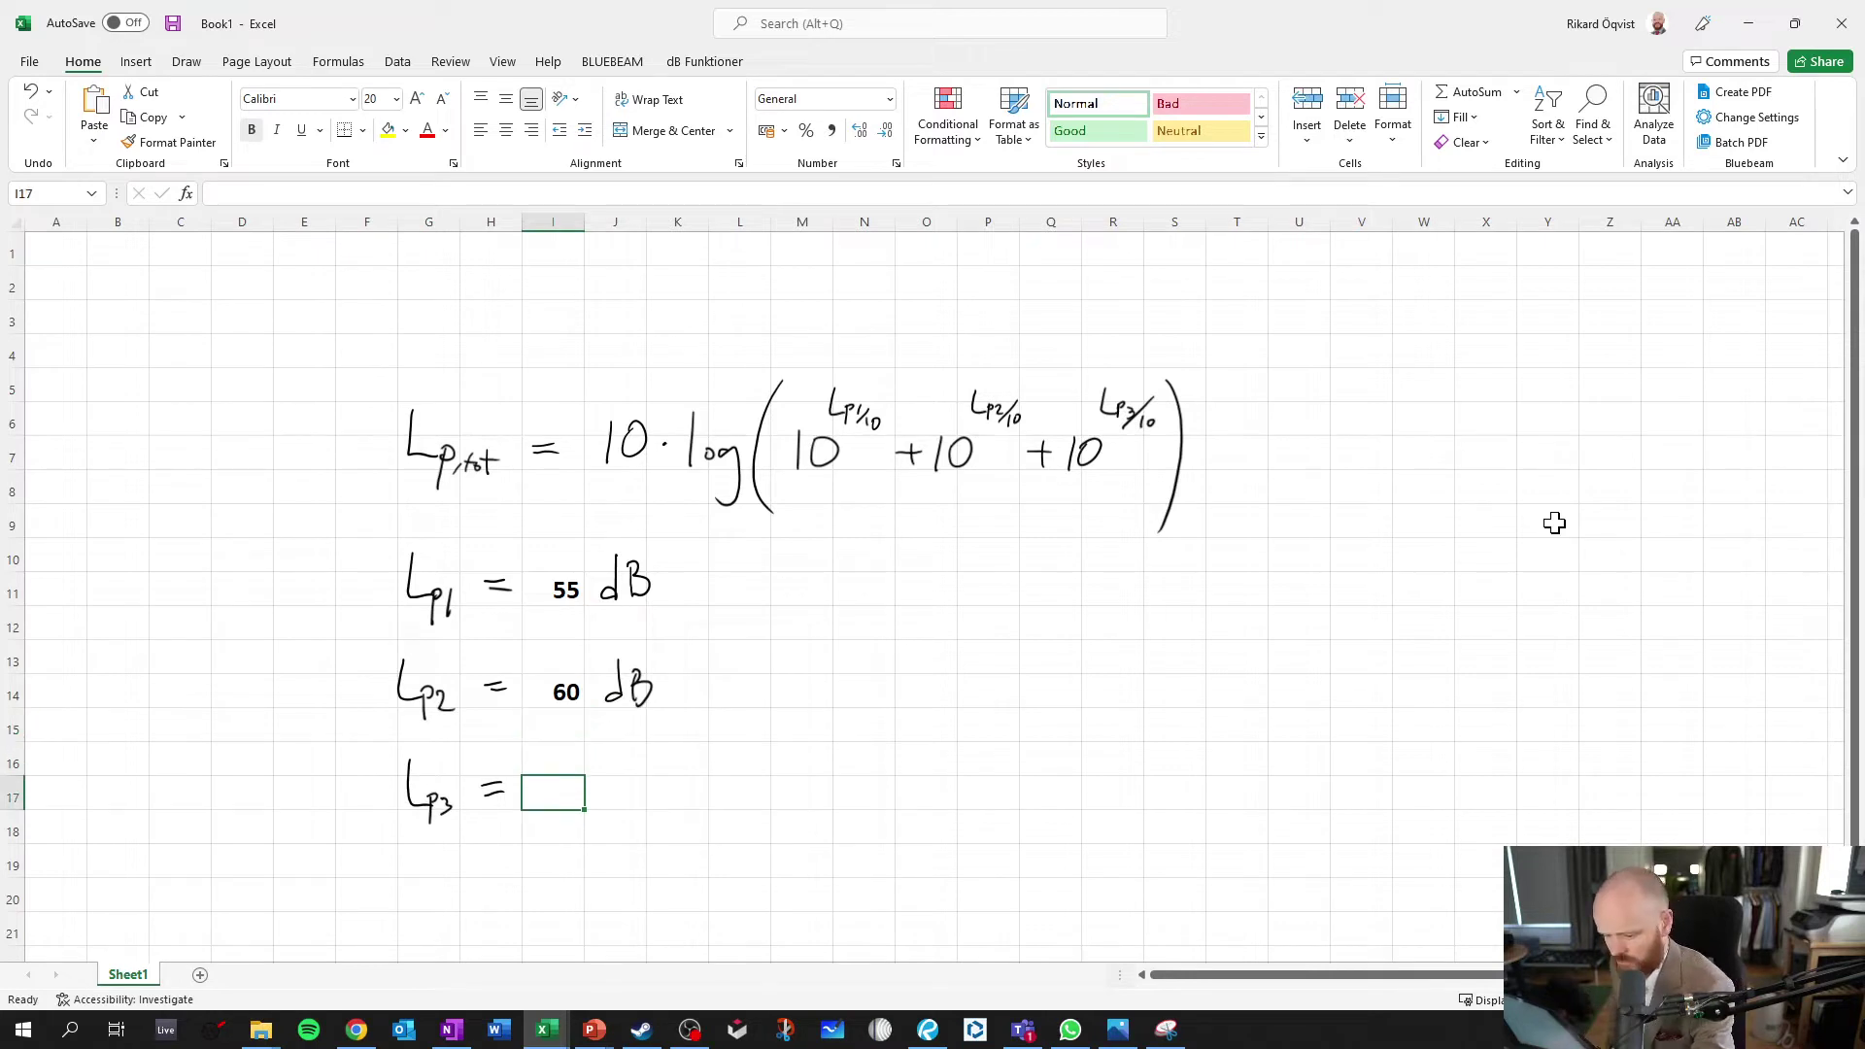
pyautogui.write('58')
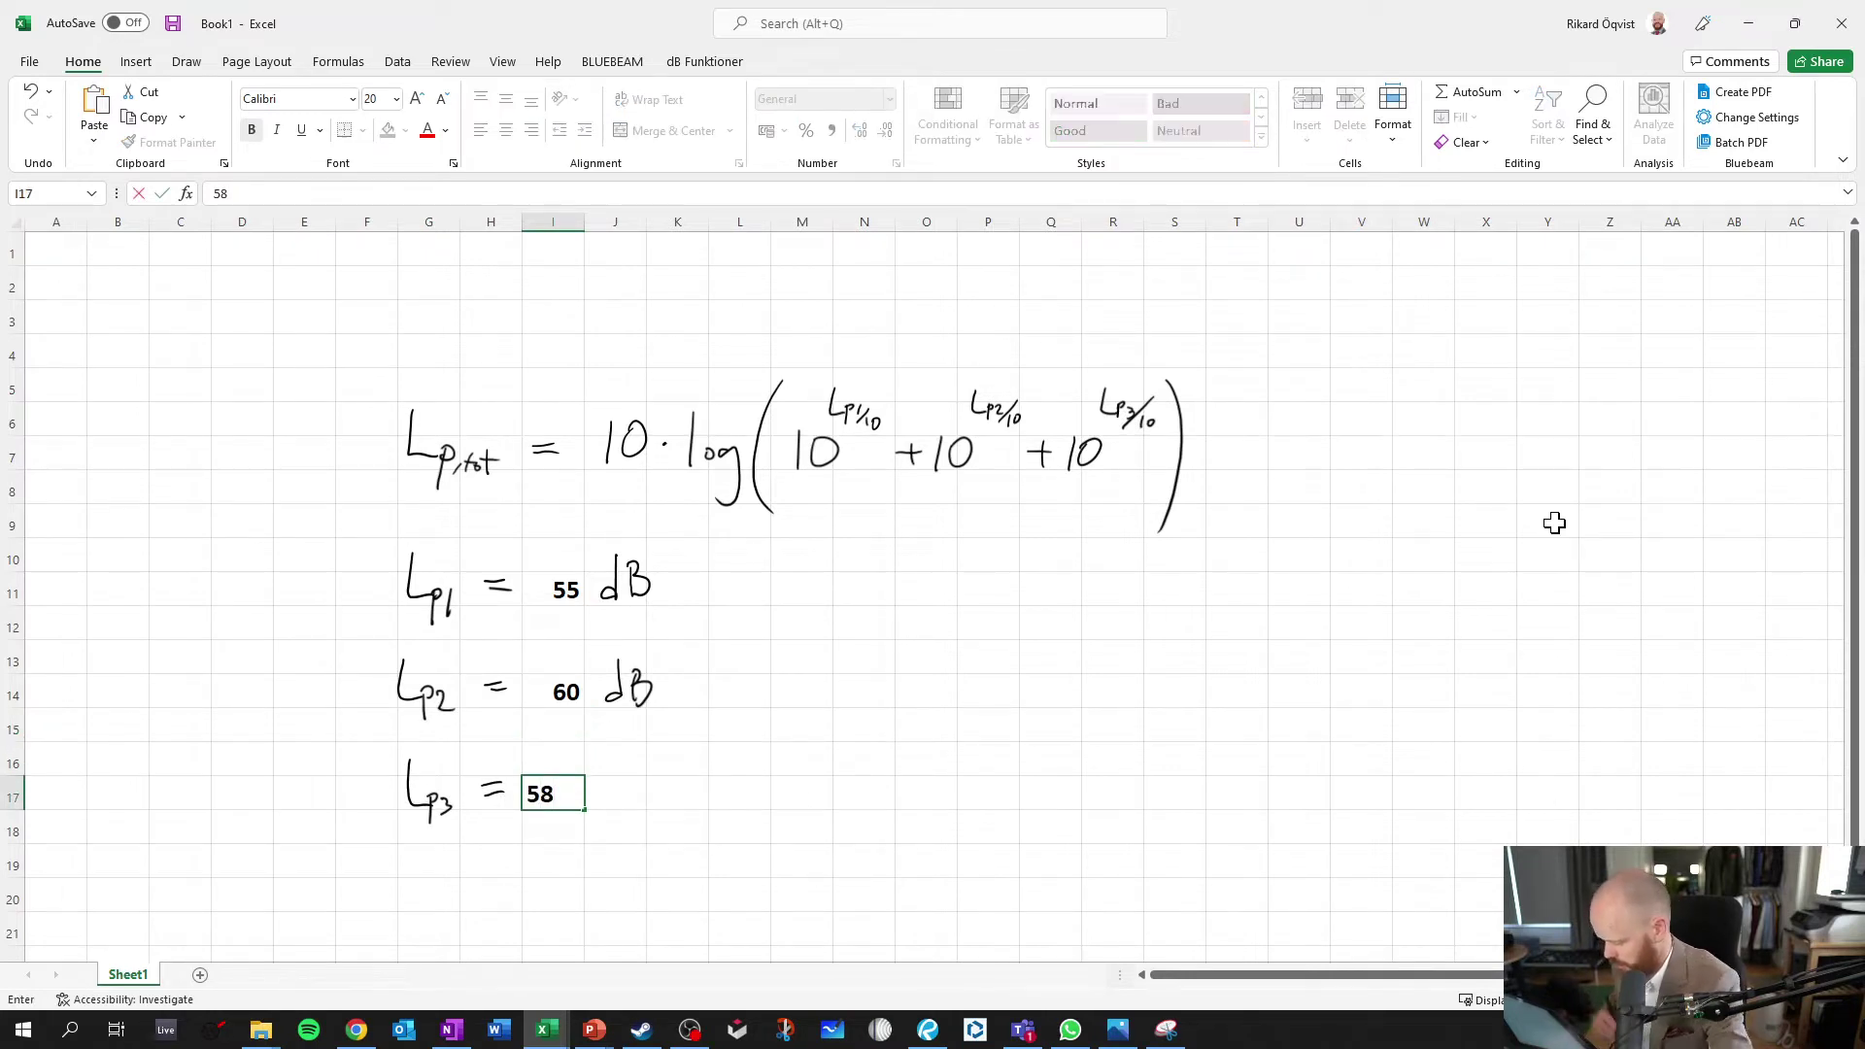
pyautogui.press('Tab')
pyautogui.moveTo(614, 788); pyautogui.dragTo(630, 806)
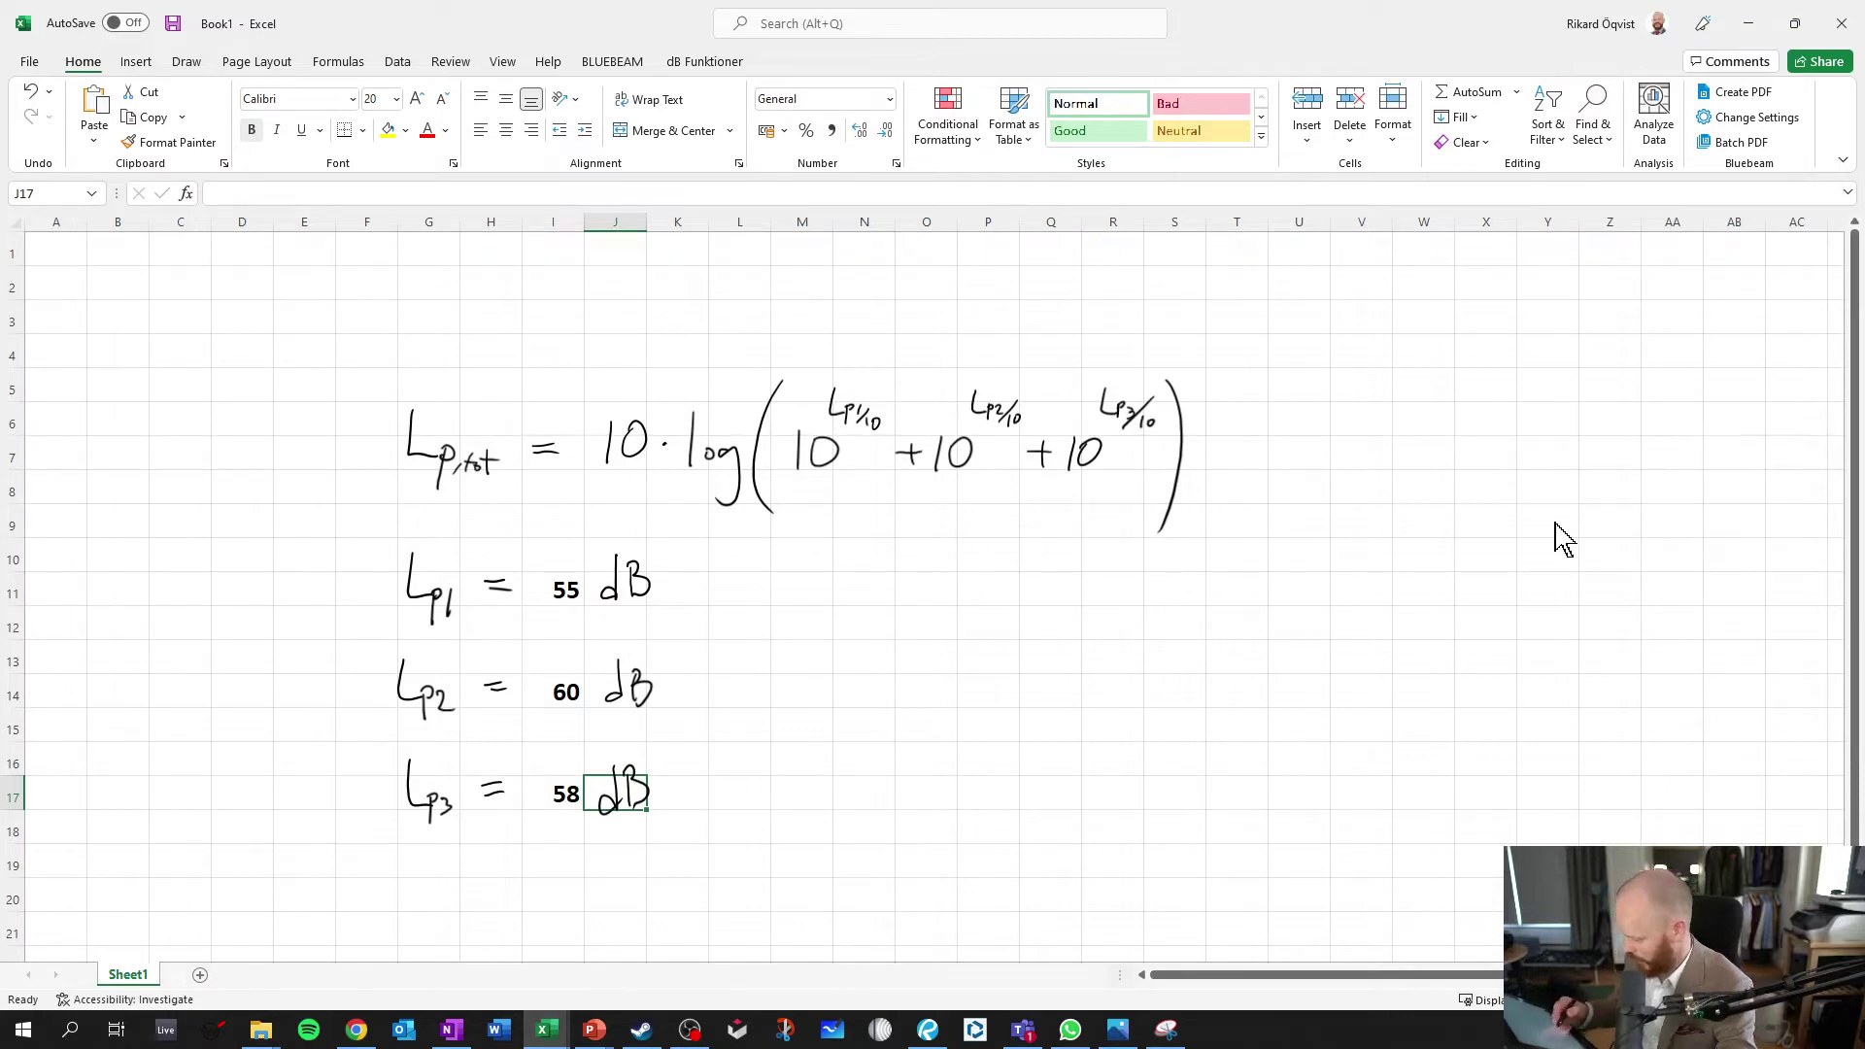
pyautogui.press('Right')
pyautogui.press('Right')
pyautogui.press('Right')
pyautogui.press('Up')
pyautogui.press('Up')
pyautogui.press('Up')
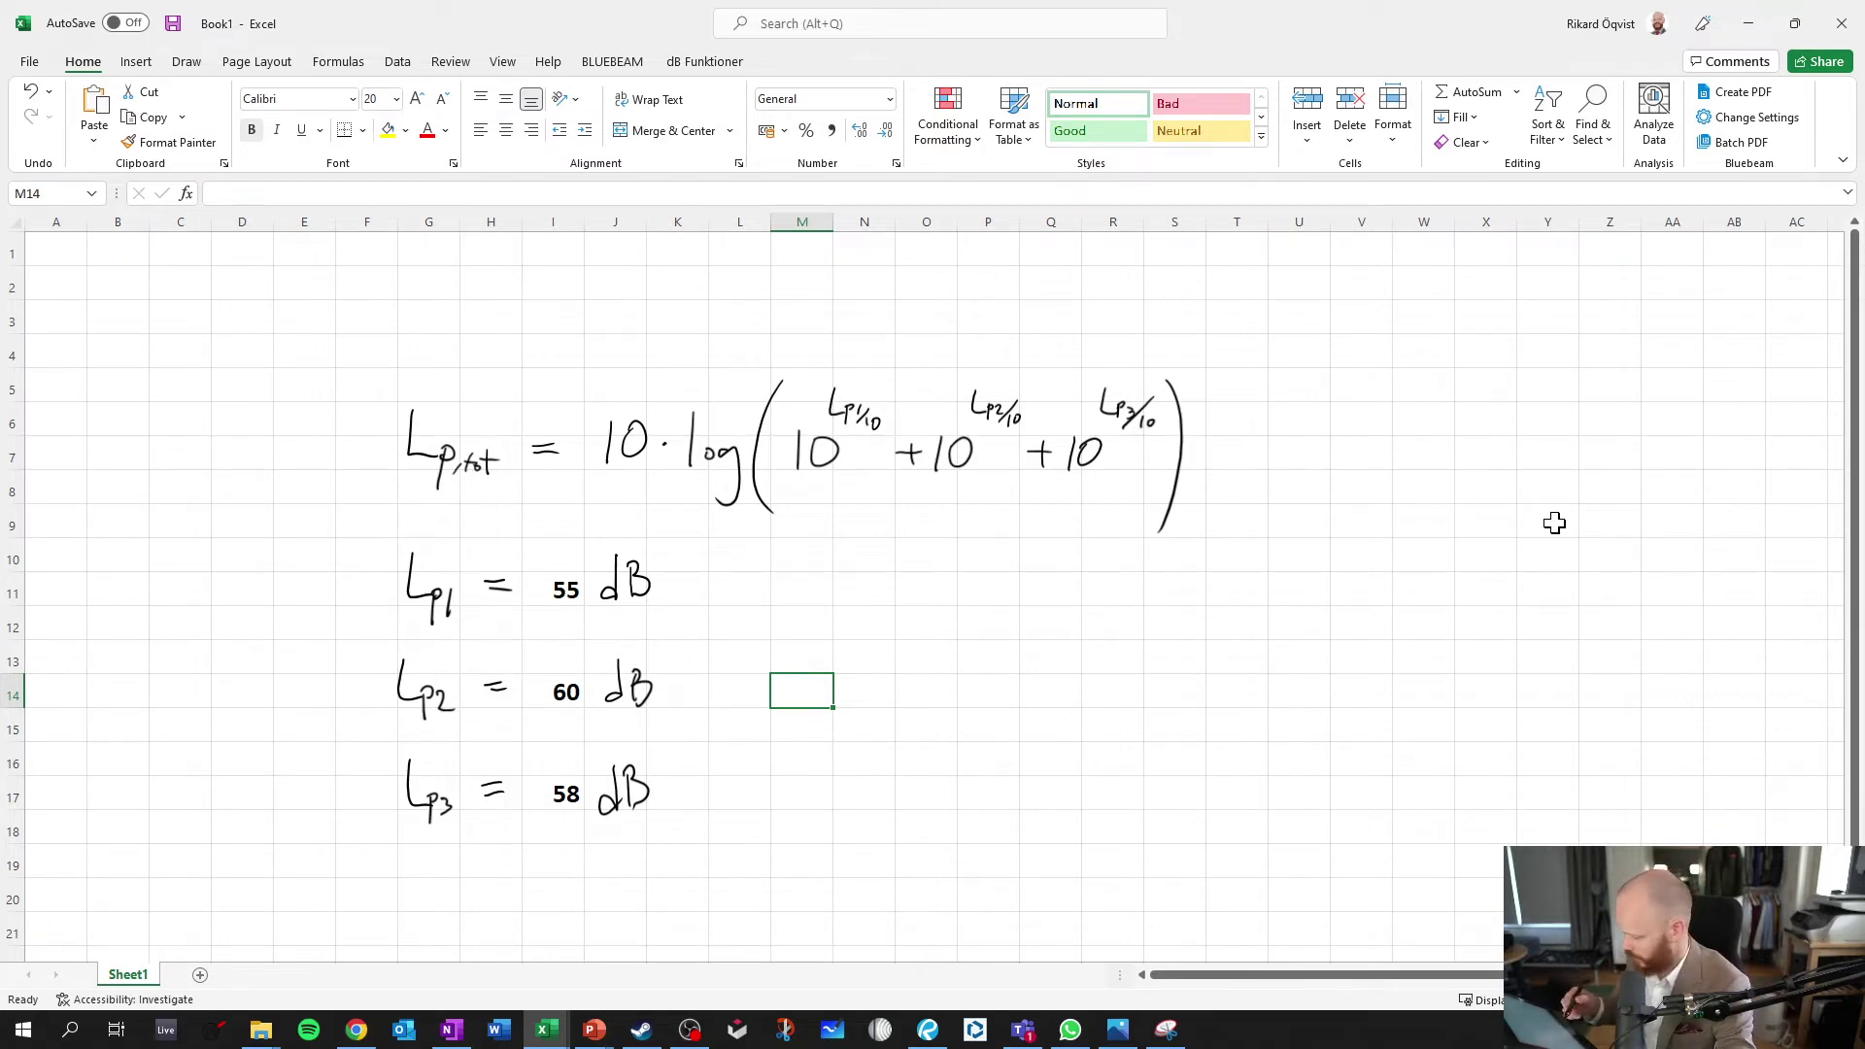
pyautogui.press('Left')
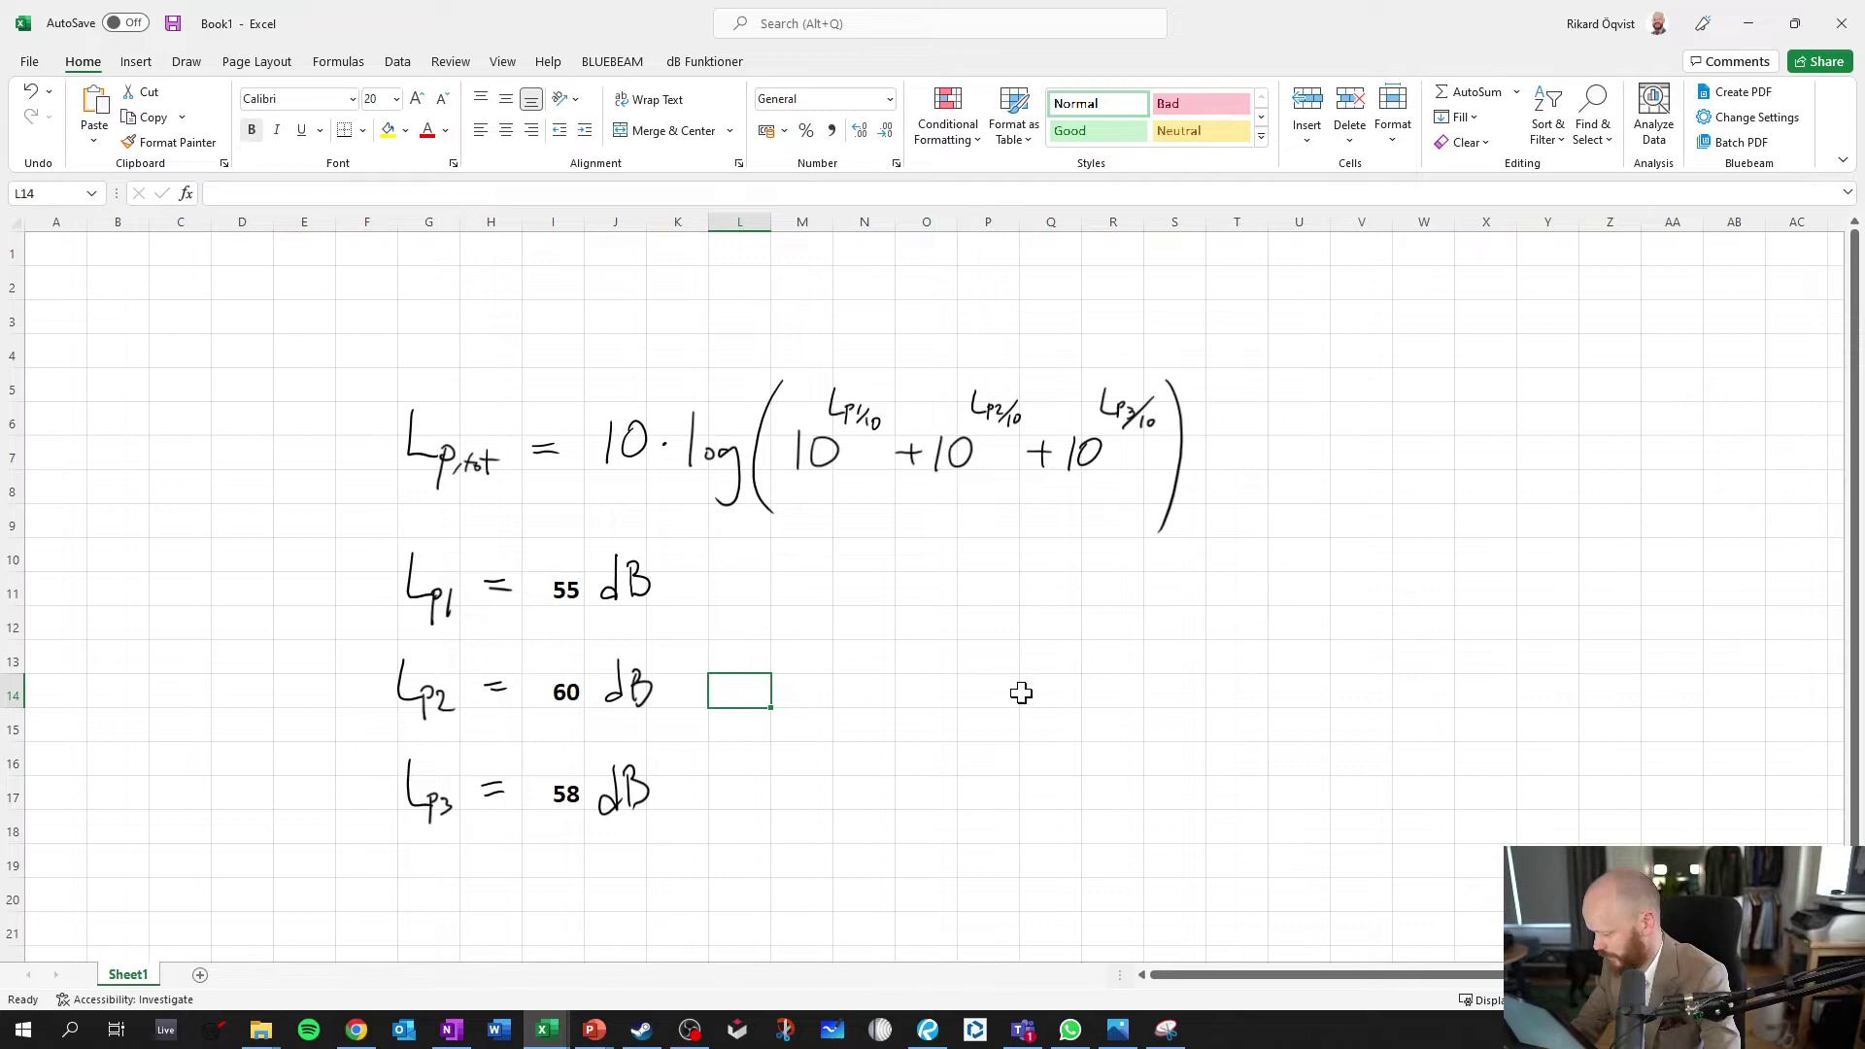
# - Below the levels, ink the worked line's start: Lp,tot = 10·log(10
pyautogui.scroll(-1, 1178, 629)
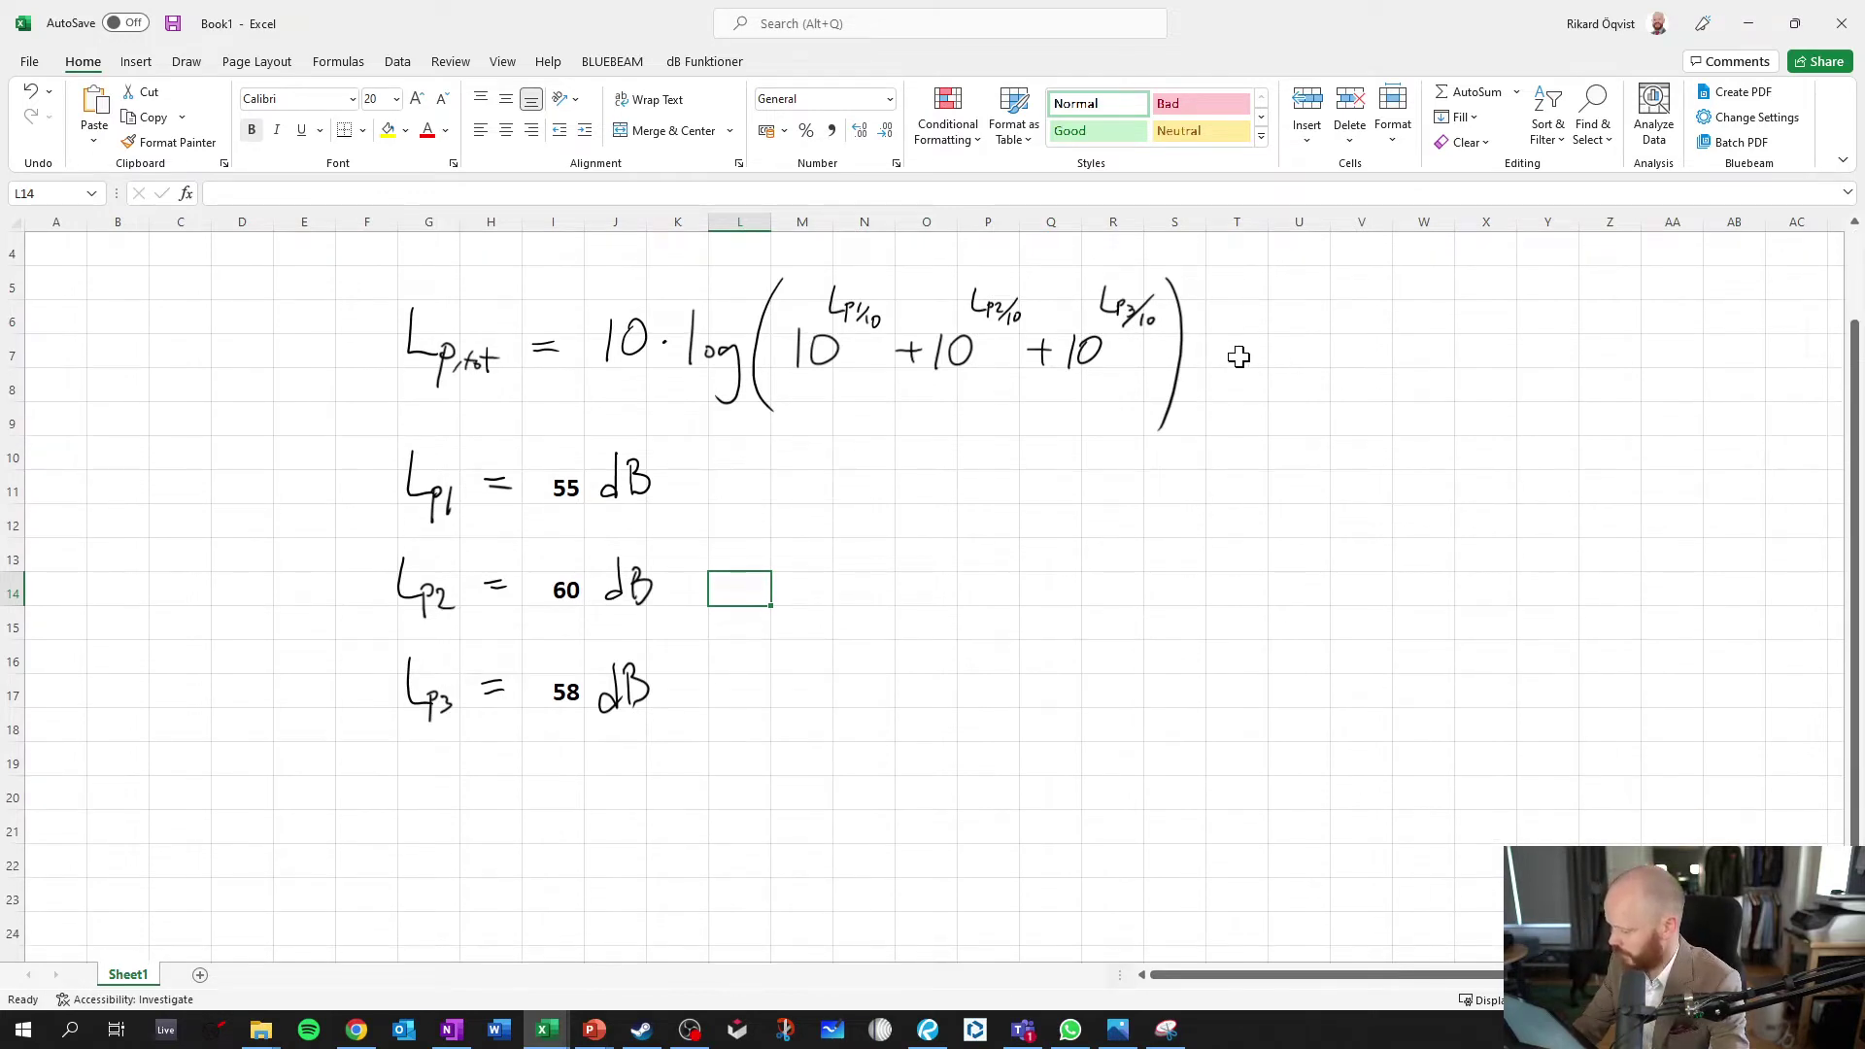
pyautogui.moveTo(419, 784); pyautogui.dragTo(449, 849)
pyautogui.moveTo(470, 824)
pyautogui.mouseDown()
pyautogui.moveTo(469, 851)
pyautogui.moveTo(486, 832)
pyautogui.mouseUp()
pyautogui.moveTo(480, 833); pyautogui.dragTo(495, 848)
pyautogui.moveTo(486, 831); pyautogui.dragTo(564, 815)
pyautogui.moveTo(540, 826); pyautogui.dragTo(597, 851)
pyautogui.moveTo(641, 793)
pyautogui.mouseDown()
pyautogui.moveTo(691, 837)
pyautogui.moveTo(726, 825)
pyautogui.moveTo(711, 872)
pyautogui.mouseUp()
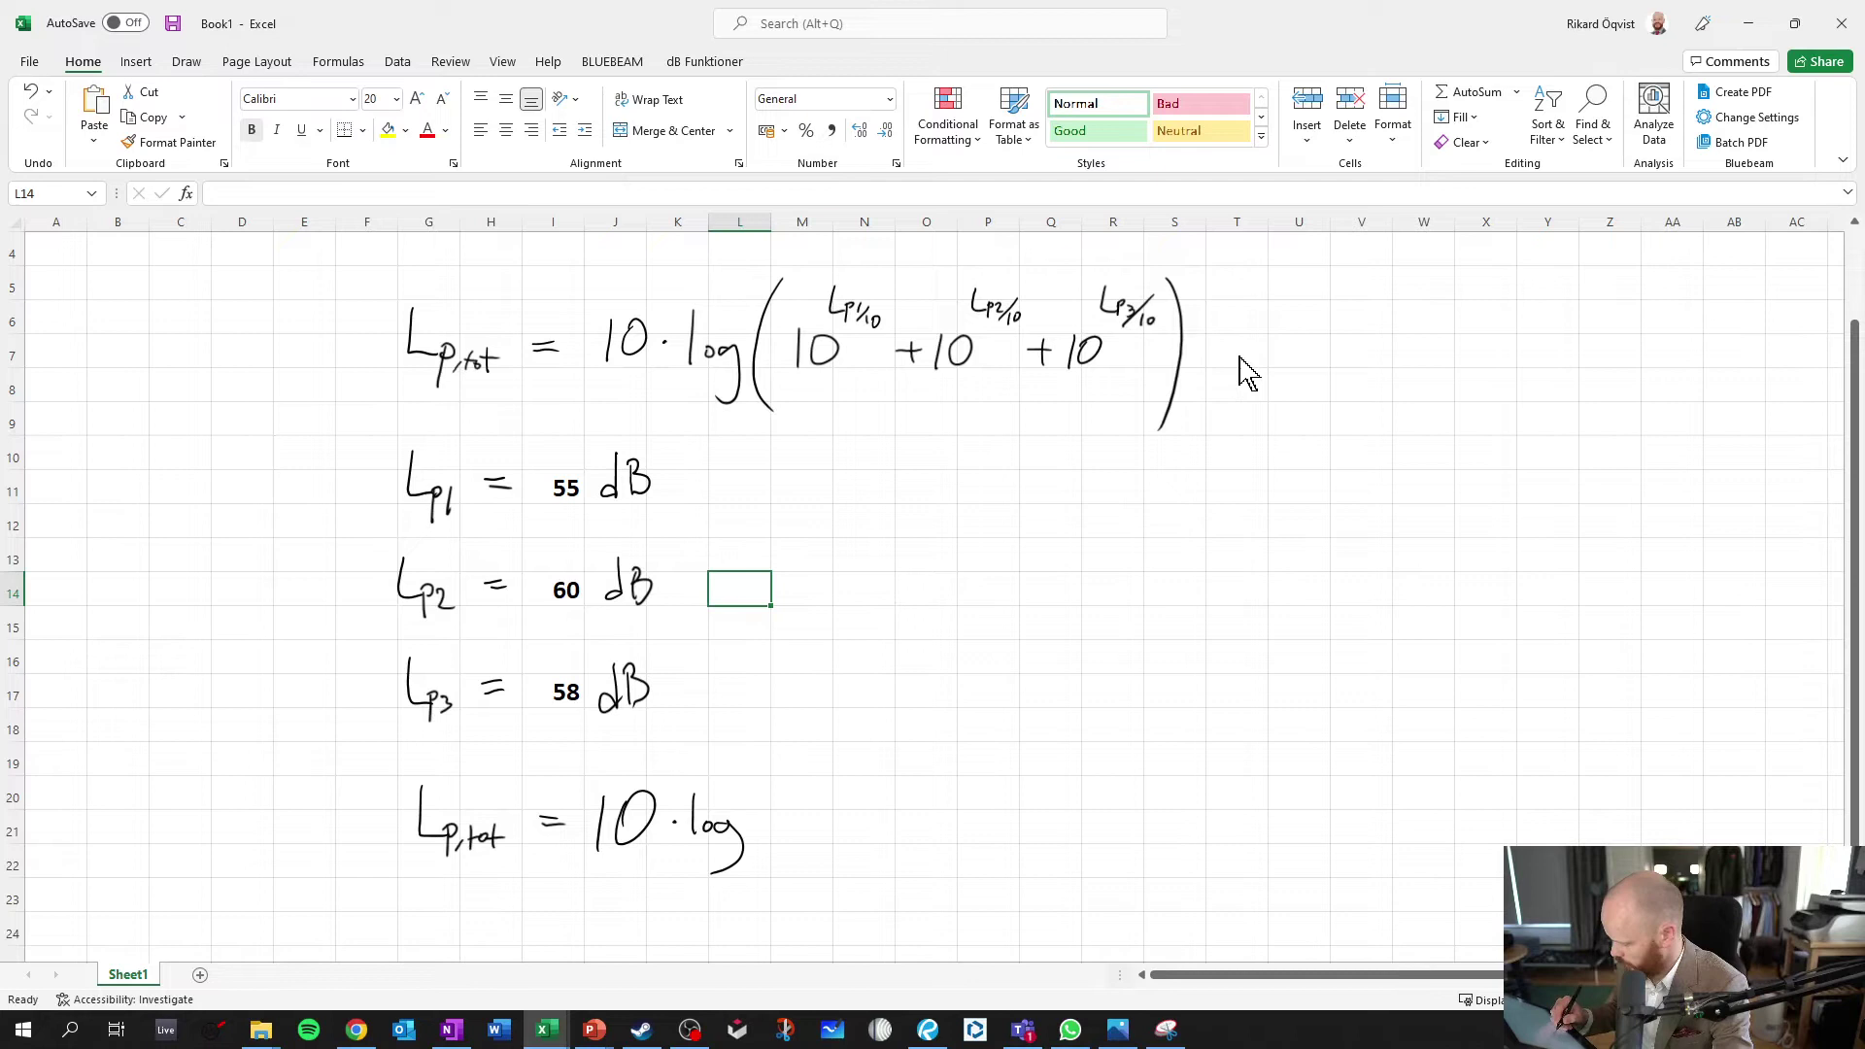
pyautogui.moveTo(784, 761); pyautogui.dragTo(779, 874)
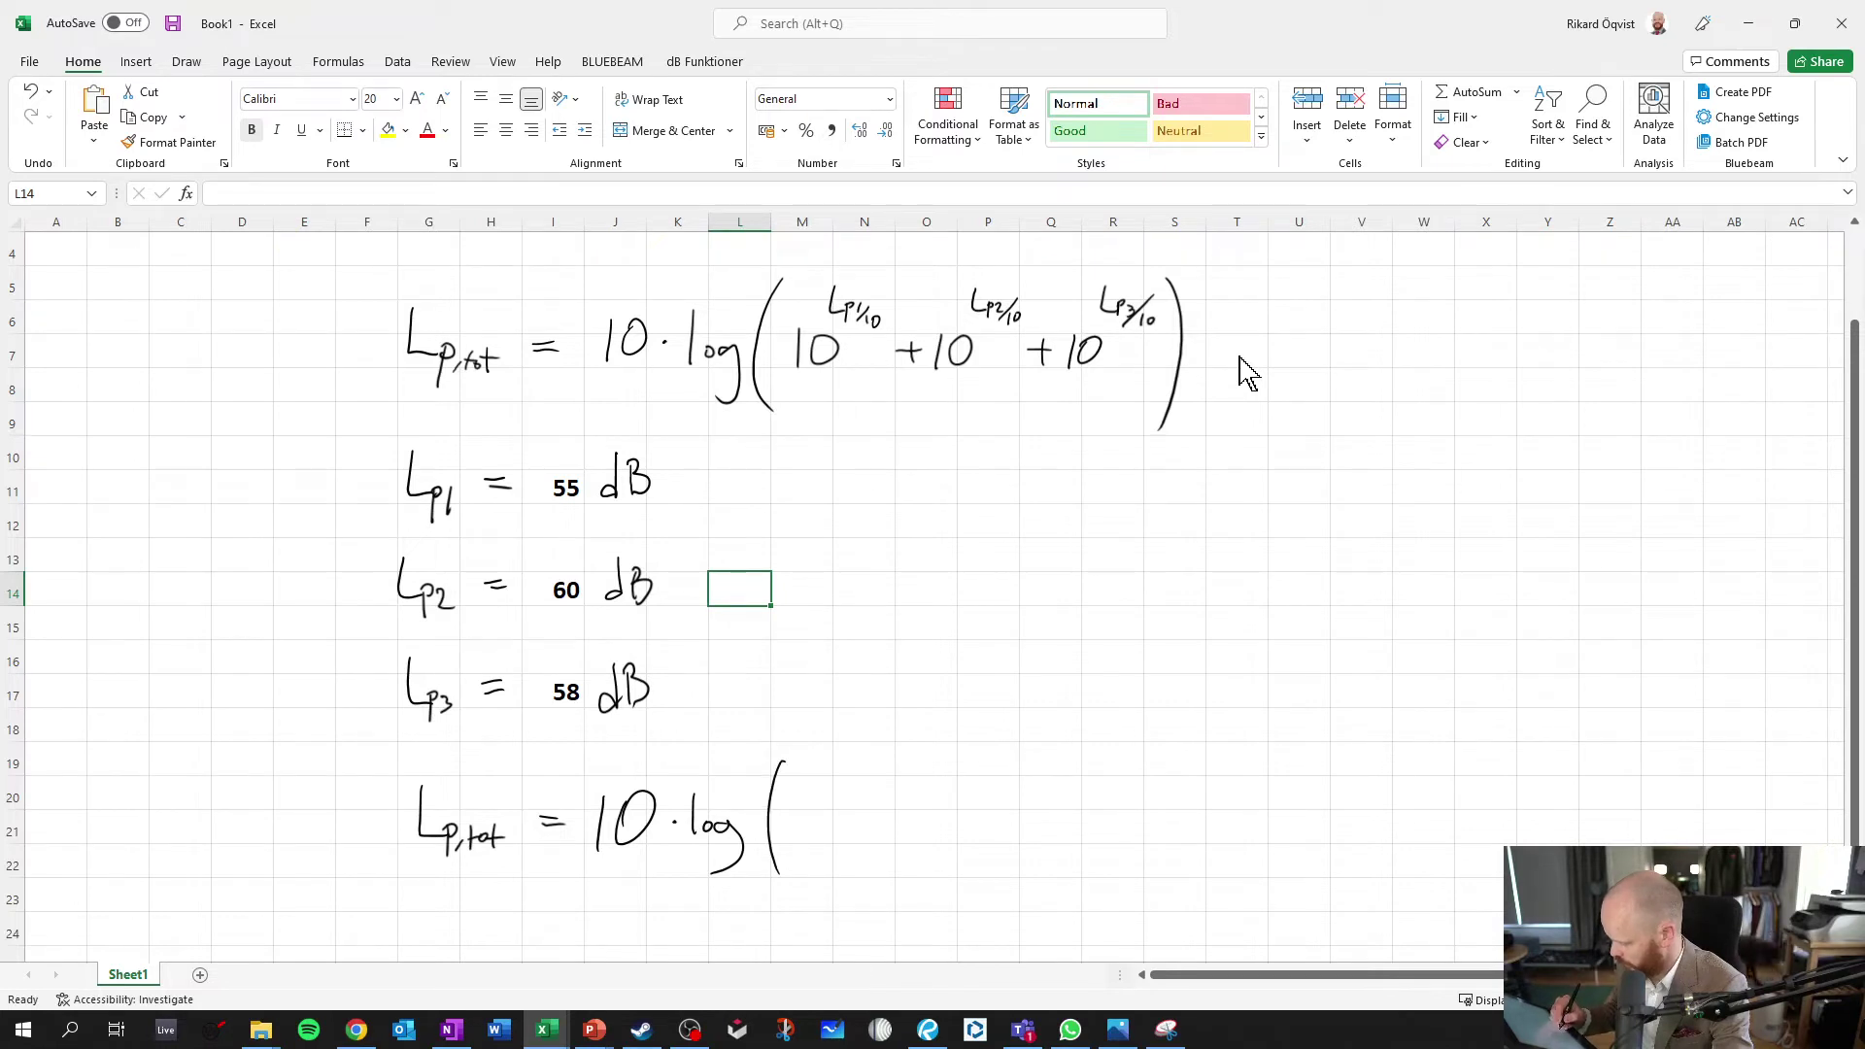
pyautogui.moveTo(805, 798); pyautogui.dragTo(804, 845)
pyautogui.moveTo(847, 808)
pyautogui.mouseDown()
pyautogui.moveTo(834, 833)
pyautogui.moveTo(847, 808)
pyautogui.mouseUp()
pyautogui.press('Right')
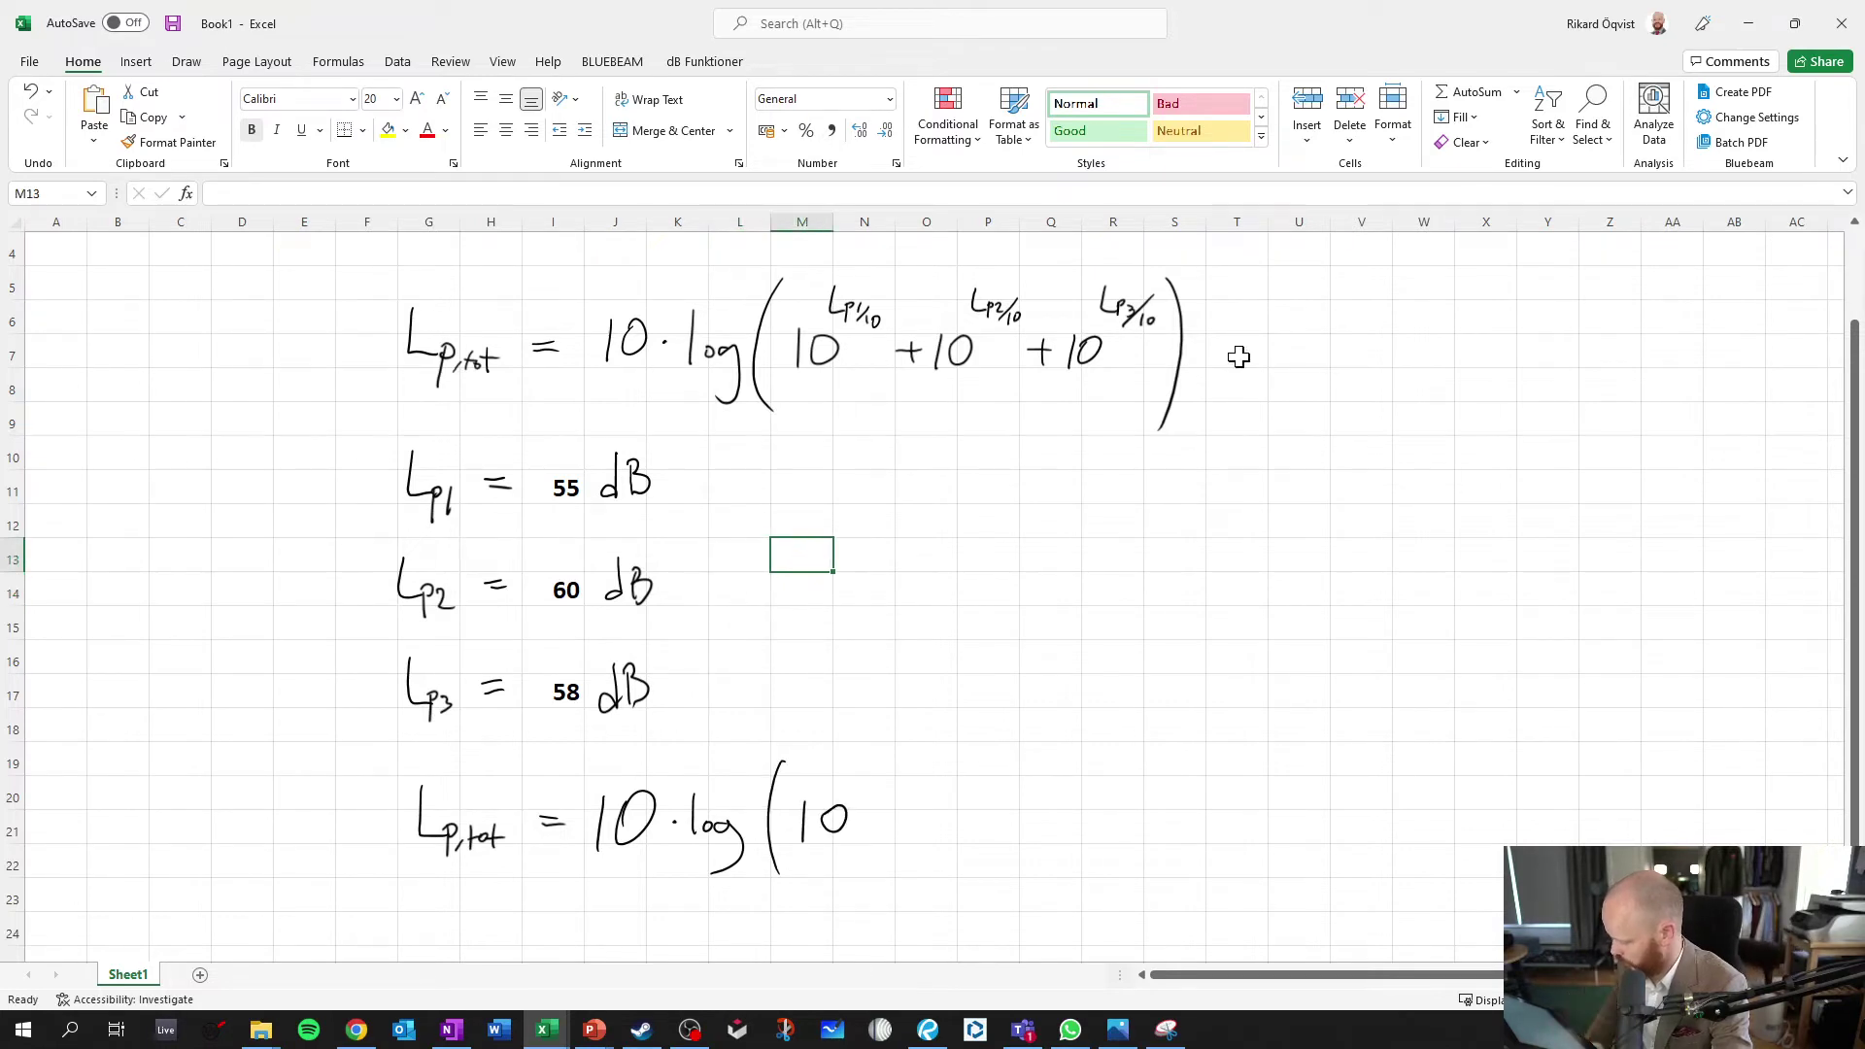
# - Link N20 to I11 so the first exponent shows 55, then ink /10 and +10
pyautogui.click(874, 791)
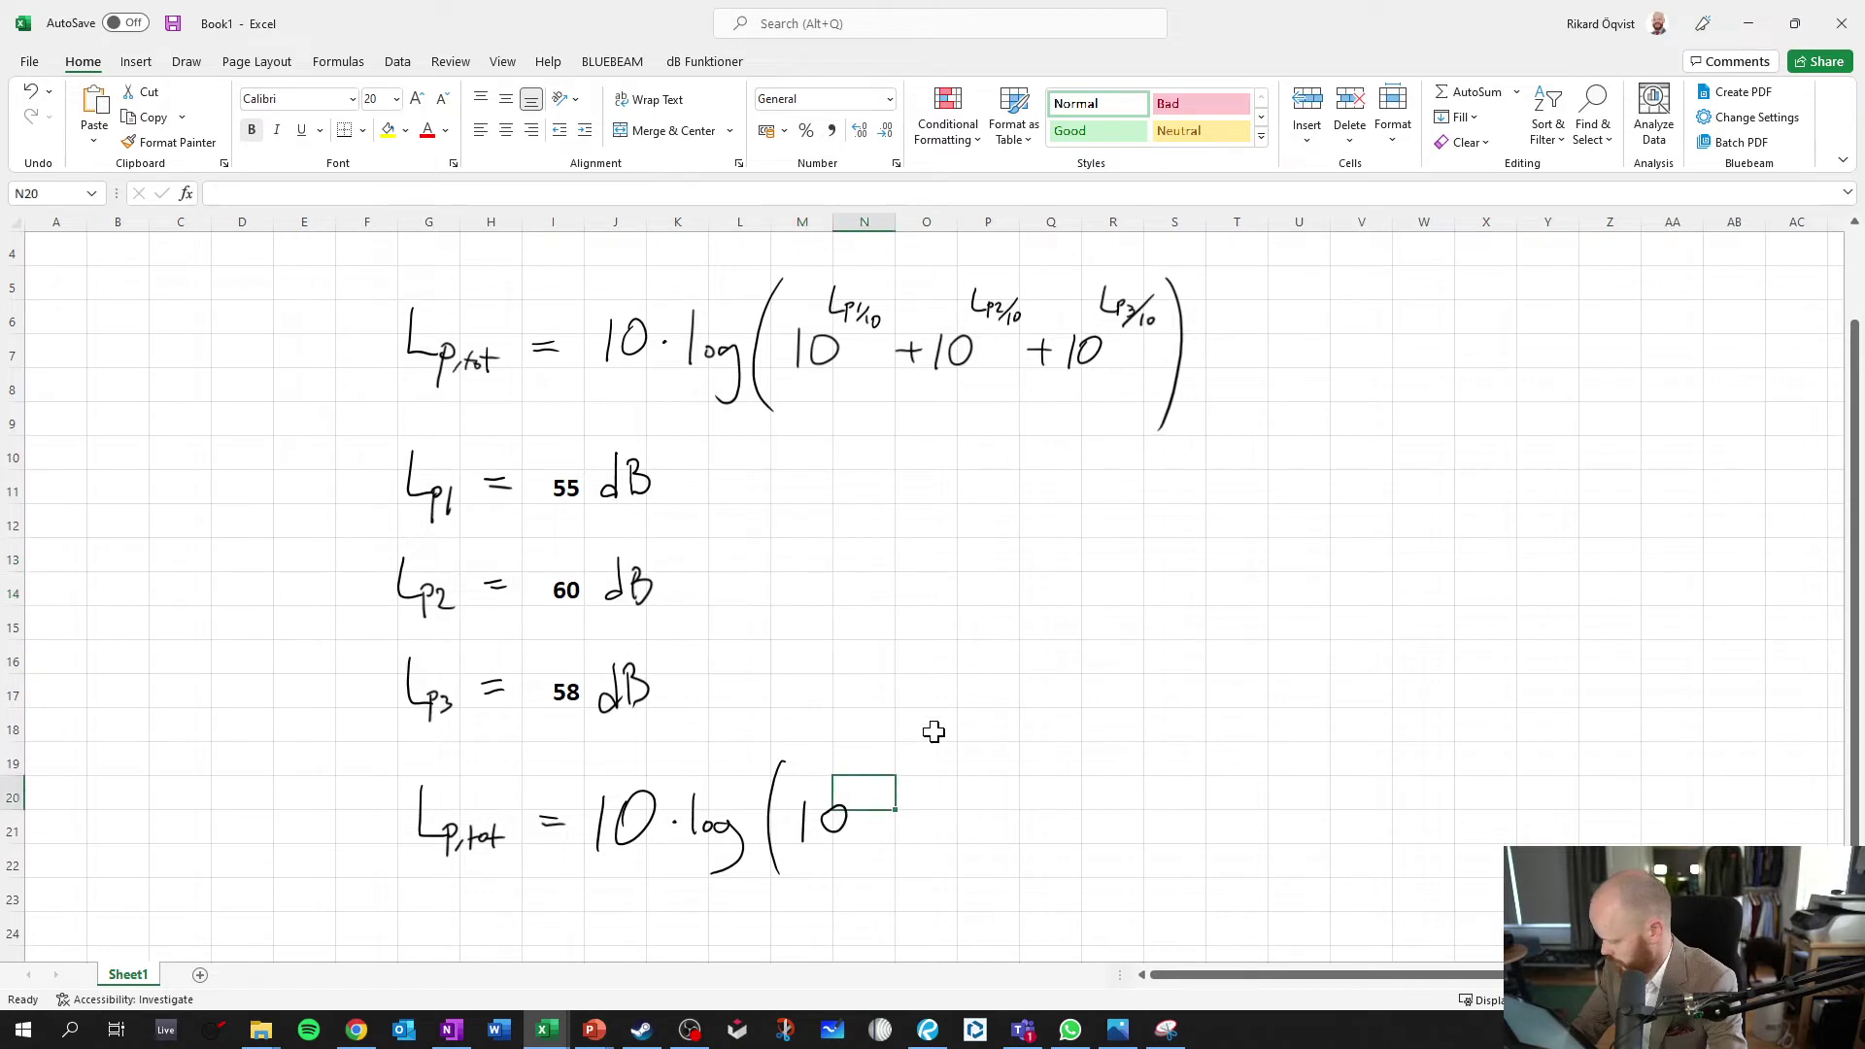
pyautogui.write('=')
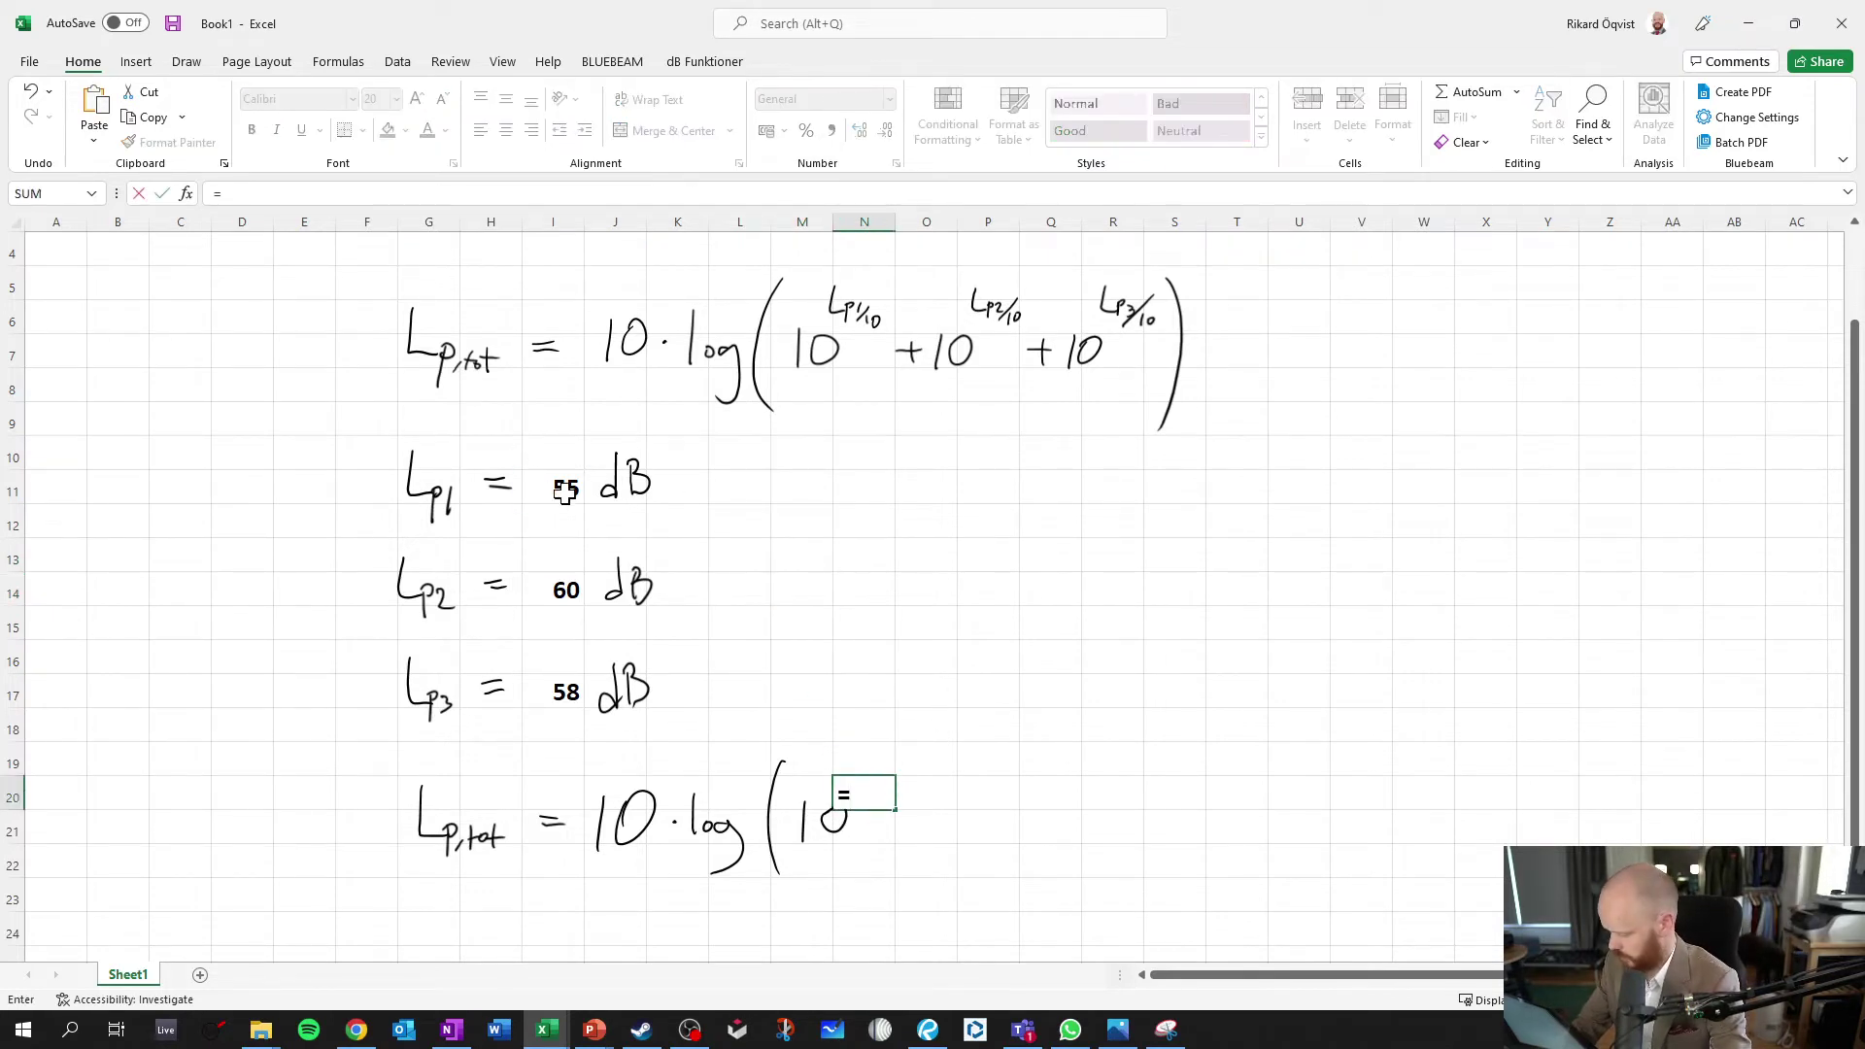
pyautogui.click(564, 493)
pyautogui.press('Return')
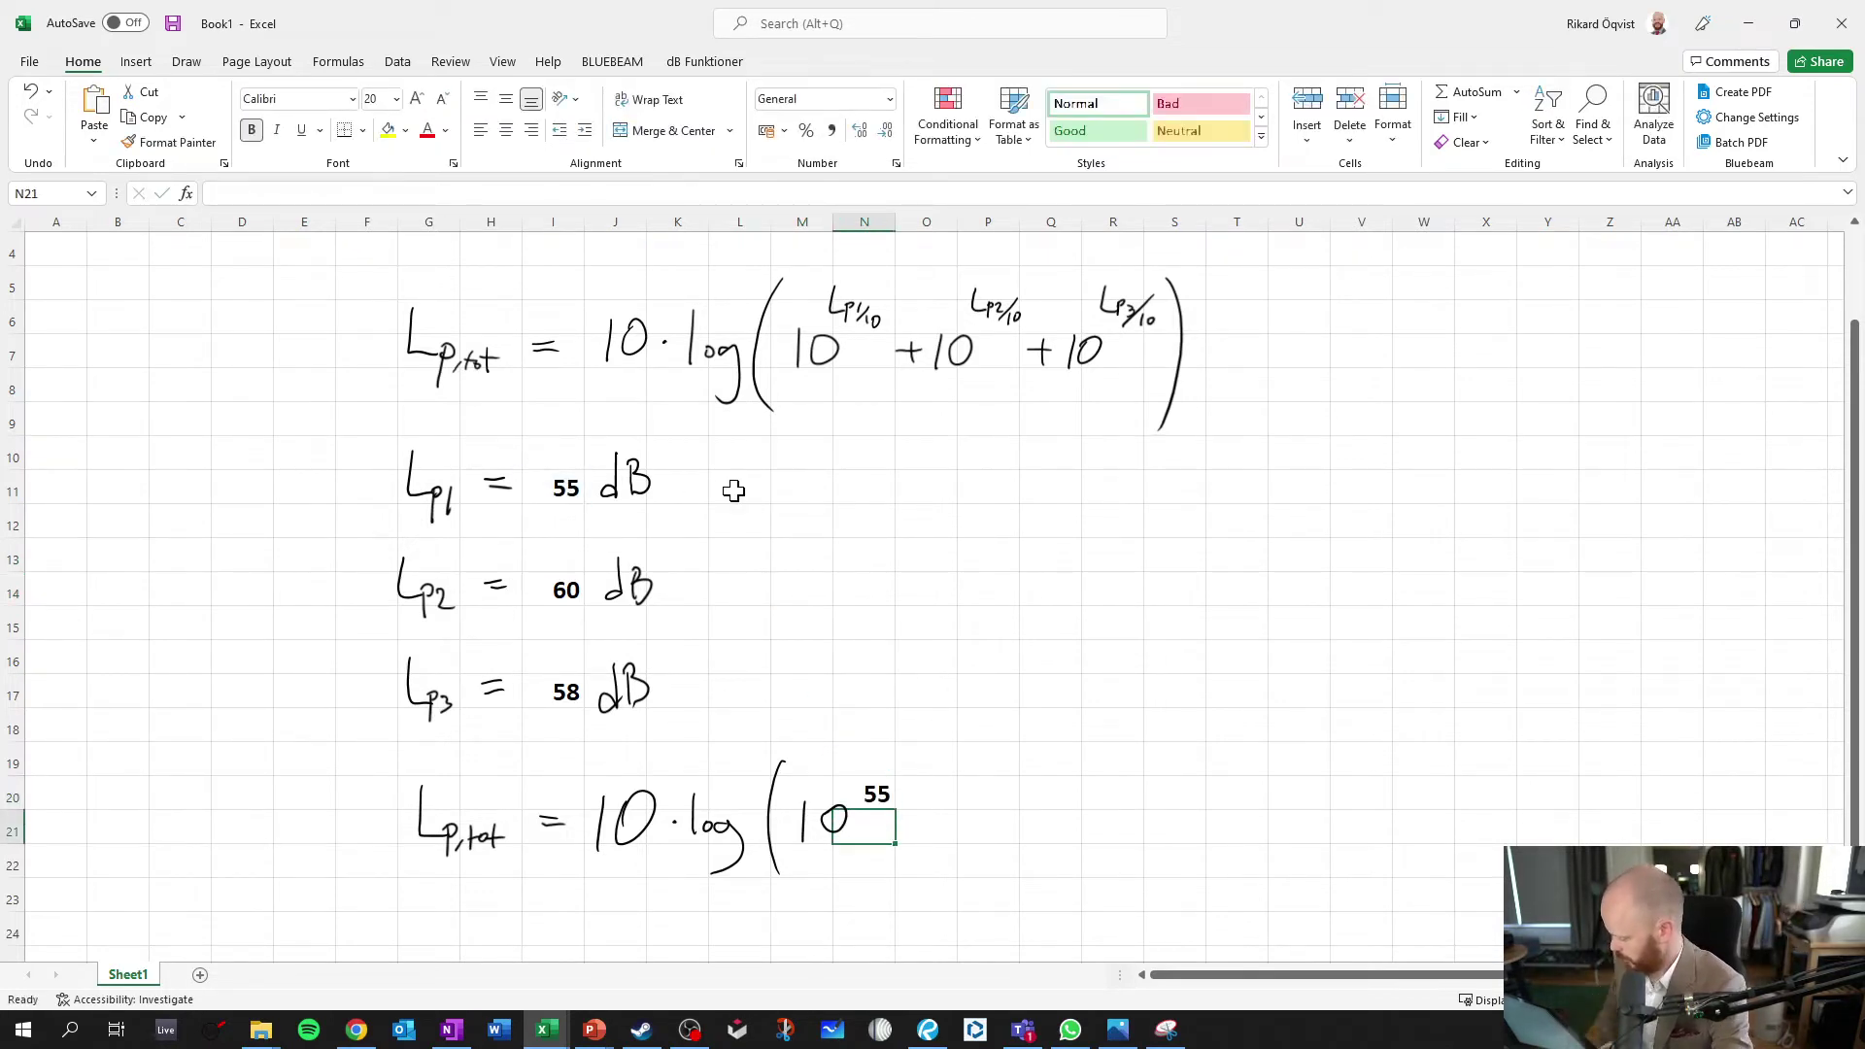
pyautogui.moveTo(903, 777)
pyautogui.mouseDown()
pyautogui.moveTo(887, 810)
pyautogui.moveTo(910, 796)
pyautogui.moveTo(980, 848)
pyautogui.mouseUp()
pyautogui.moveTo(1012, 806)
pyautogui.mouseDown()
pyautogui.moveTo(998, 825)
pyautogui.moveTo(1014, 807)
pyautogui.mouseUp()
# - Link Q20 to I14 so the second exponent shows 60, then ink /10 and +10
pyautogui.press('Right')
pyautogui.press('Right')
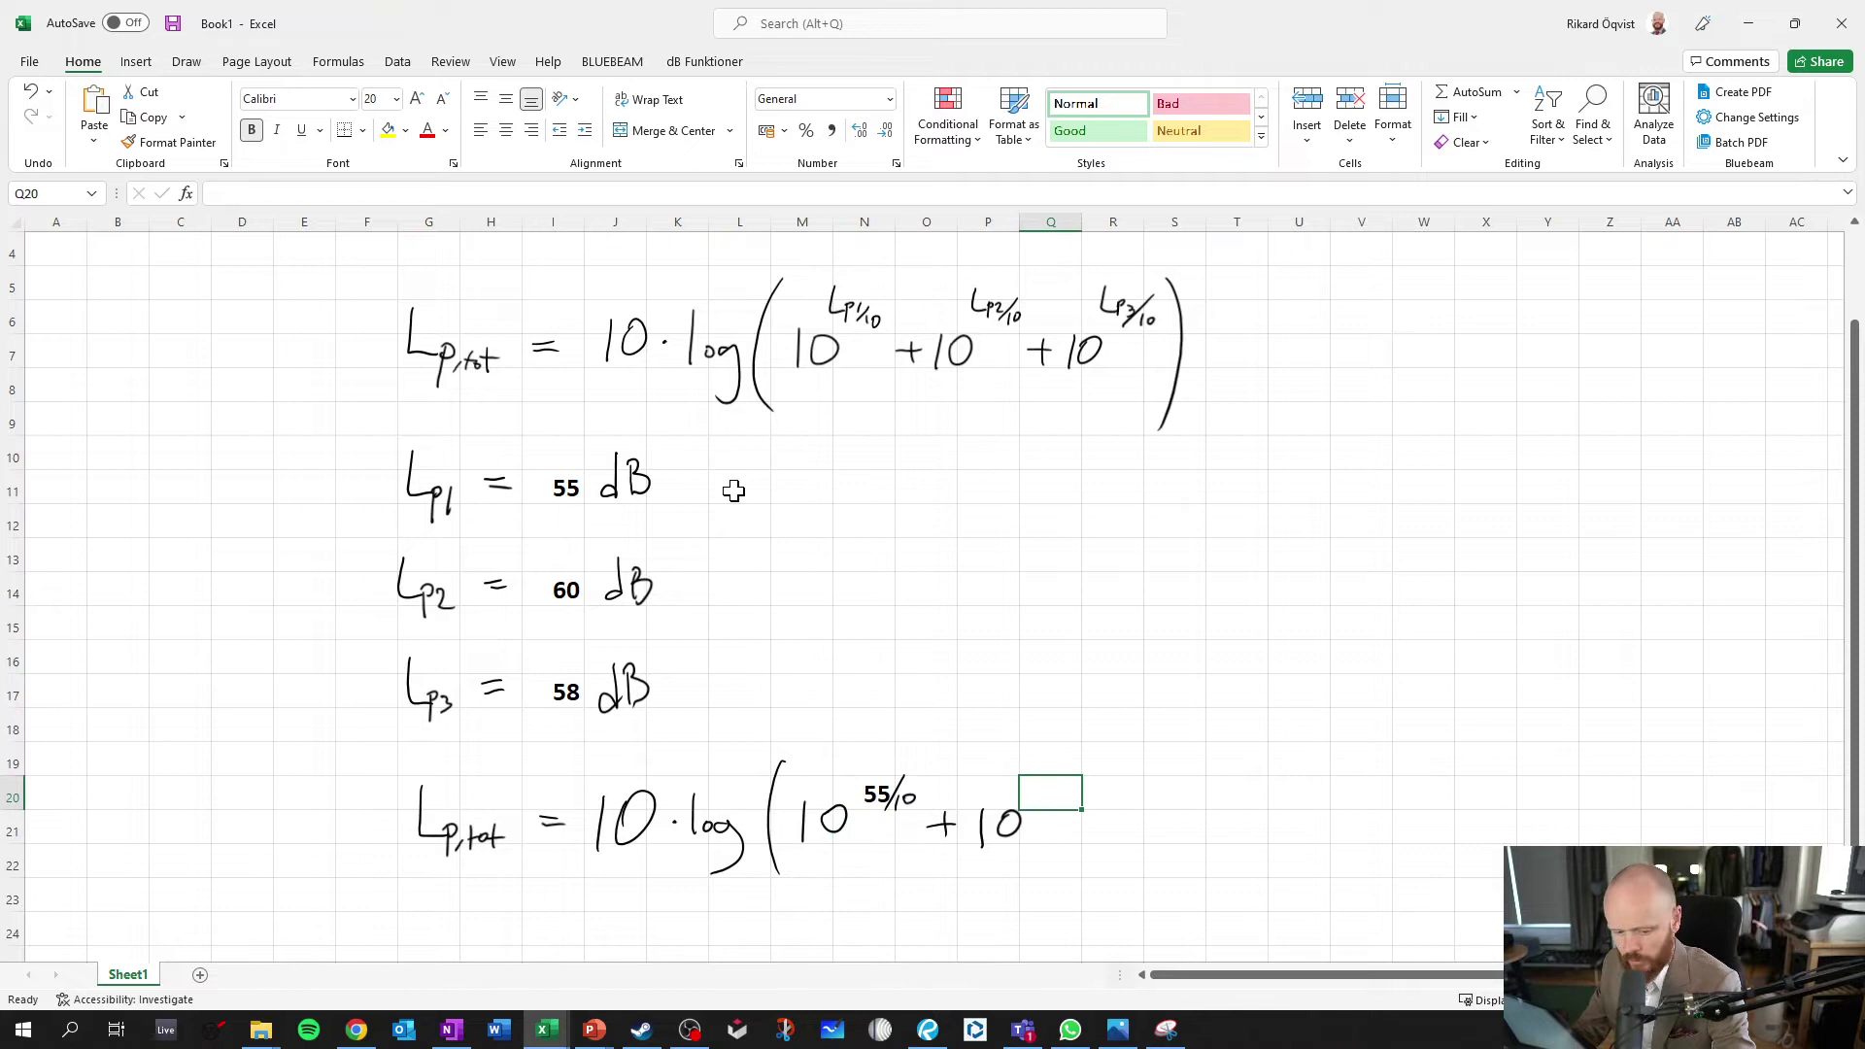
pyautogui.write('=')
pyautogui.click(581, 590)
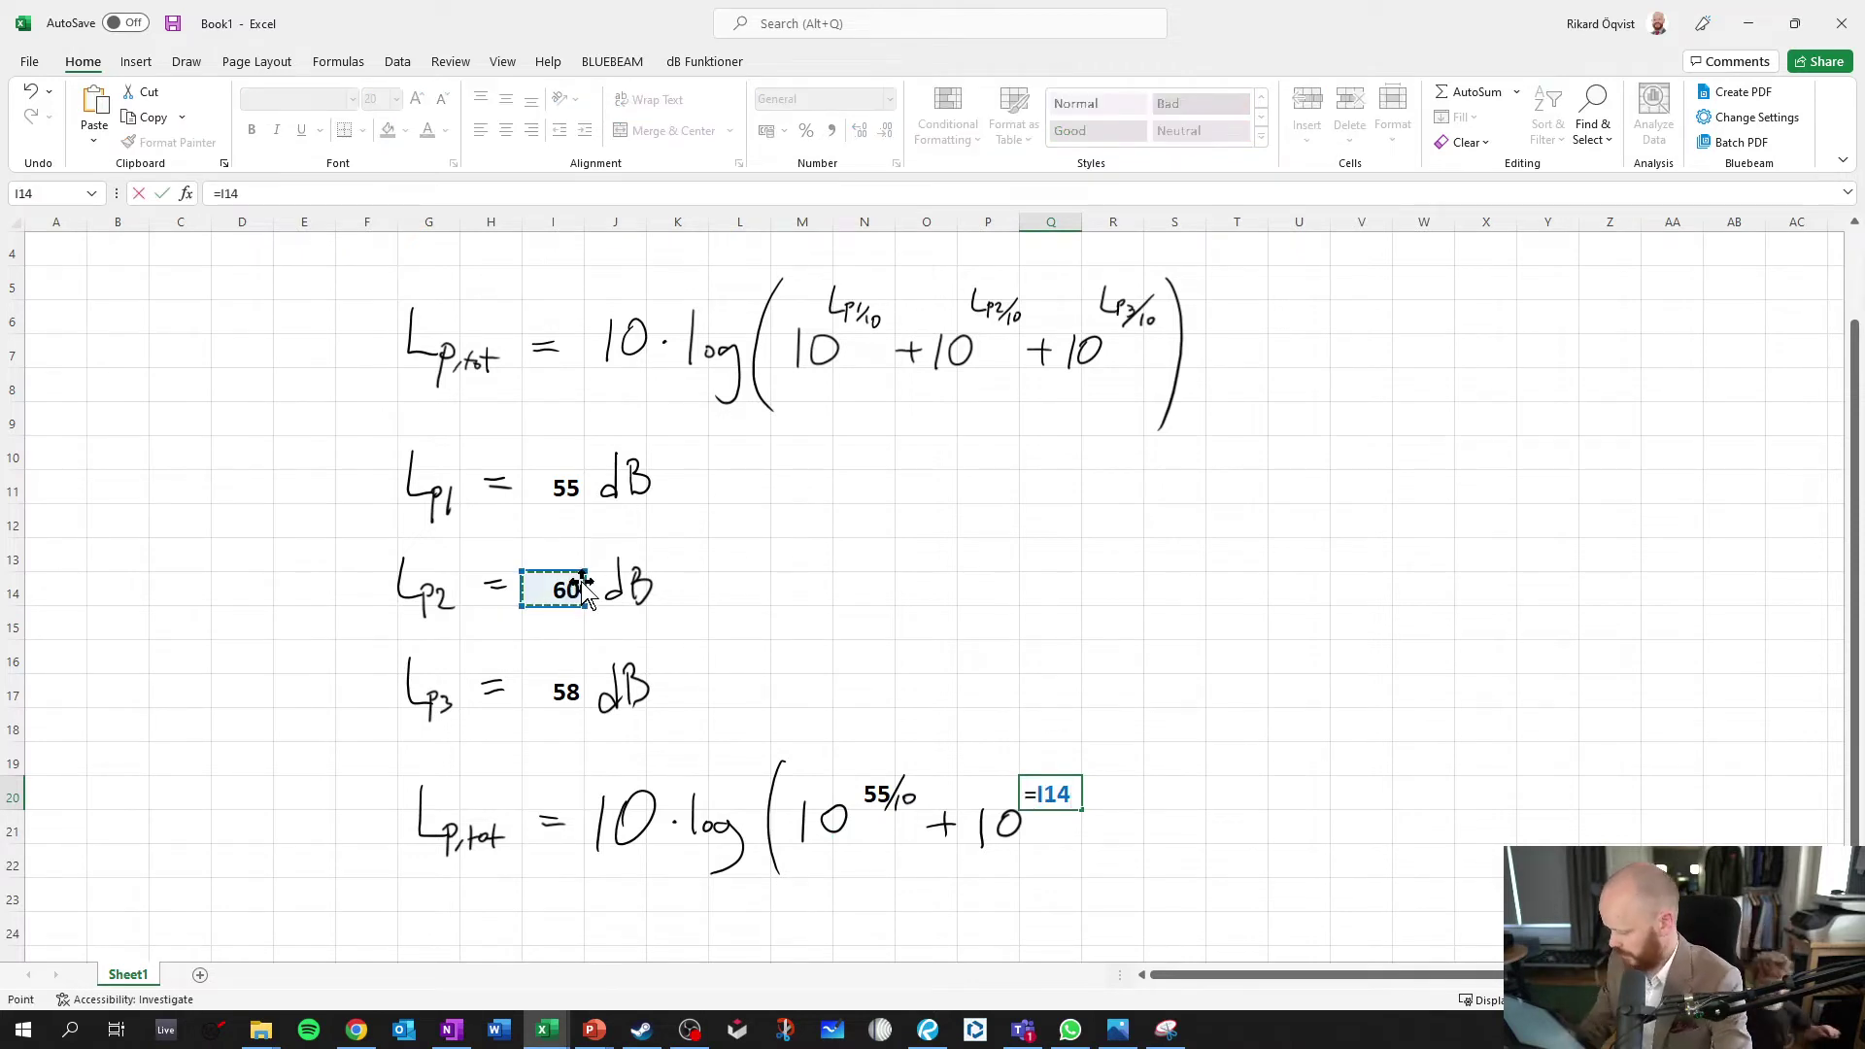
pyautogui.press('Return')
pyautogui.moveTo(1090, 775); pyautogui.dragTo(1090, 808)
pyautogui.moveTo(1097, 794); pyautogui.dragTo(1096, 795)
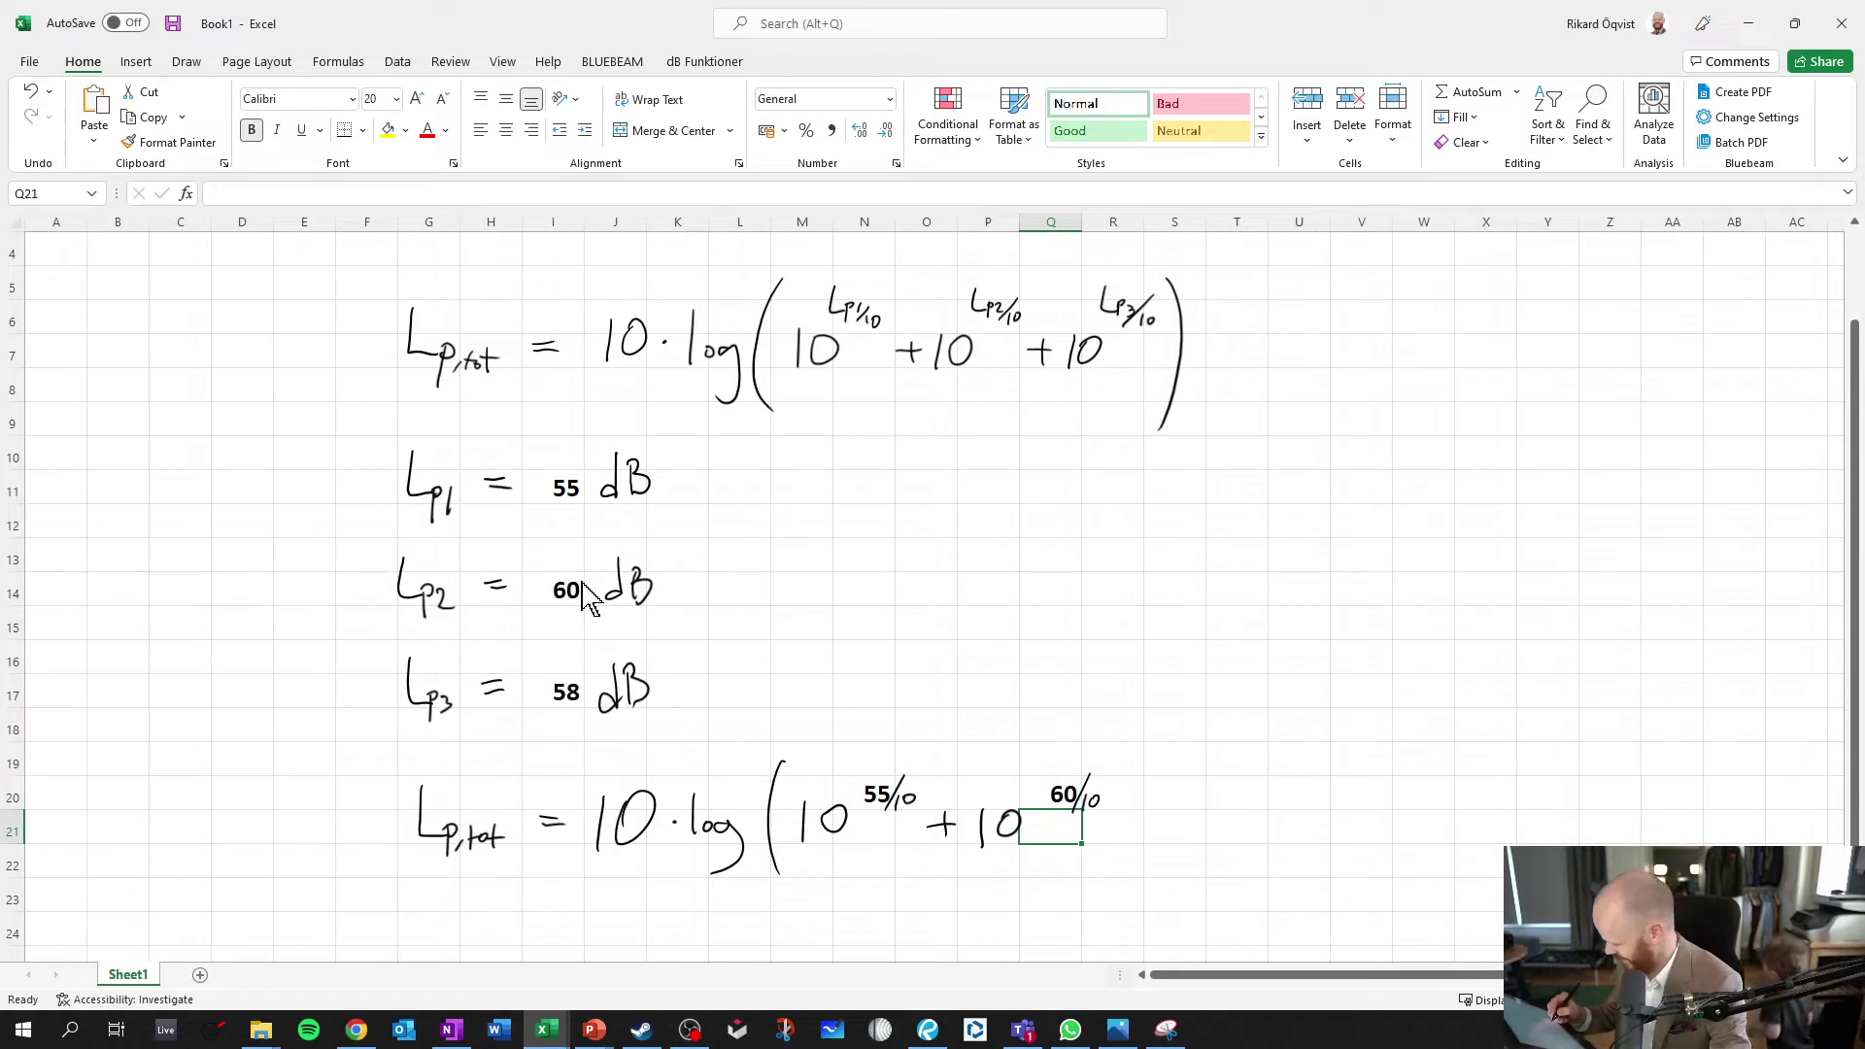
pyautogui.moveTo(1103, 825)
pyautogui.mouseDown()
pyautogui.moveTo(1164, 847)
pyautogui.moveTo(1193, 811)
pyautogui.mouseUp()
pyautogui.click(1174, 791)
# - Link T20 to I17 so the third exponent shows 58, then ink /10 and the closing bracket
pyautogui.press('Right')
pyautogui.write('=')
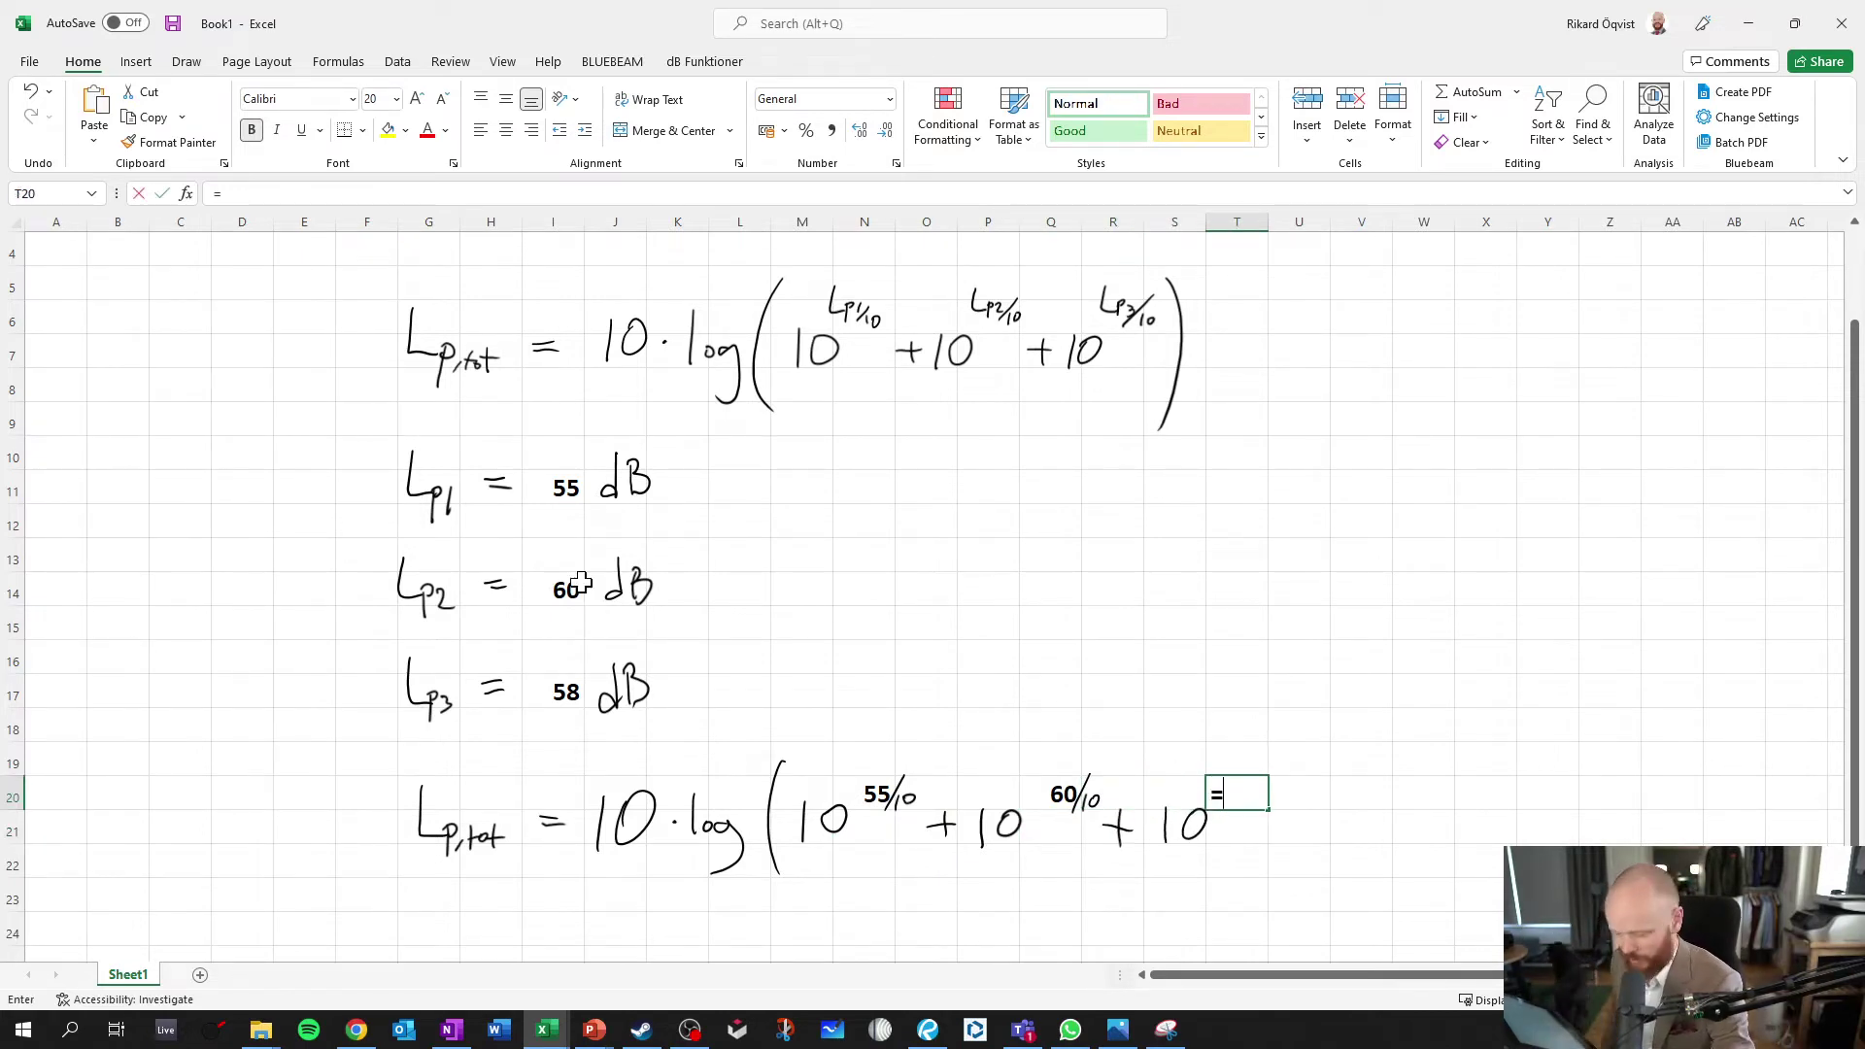
pyautogui.click(542, 689)
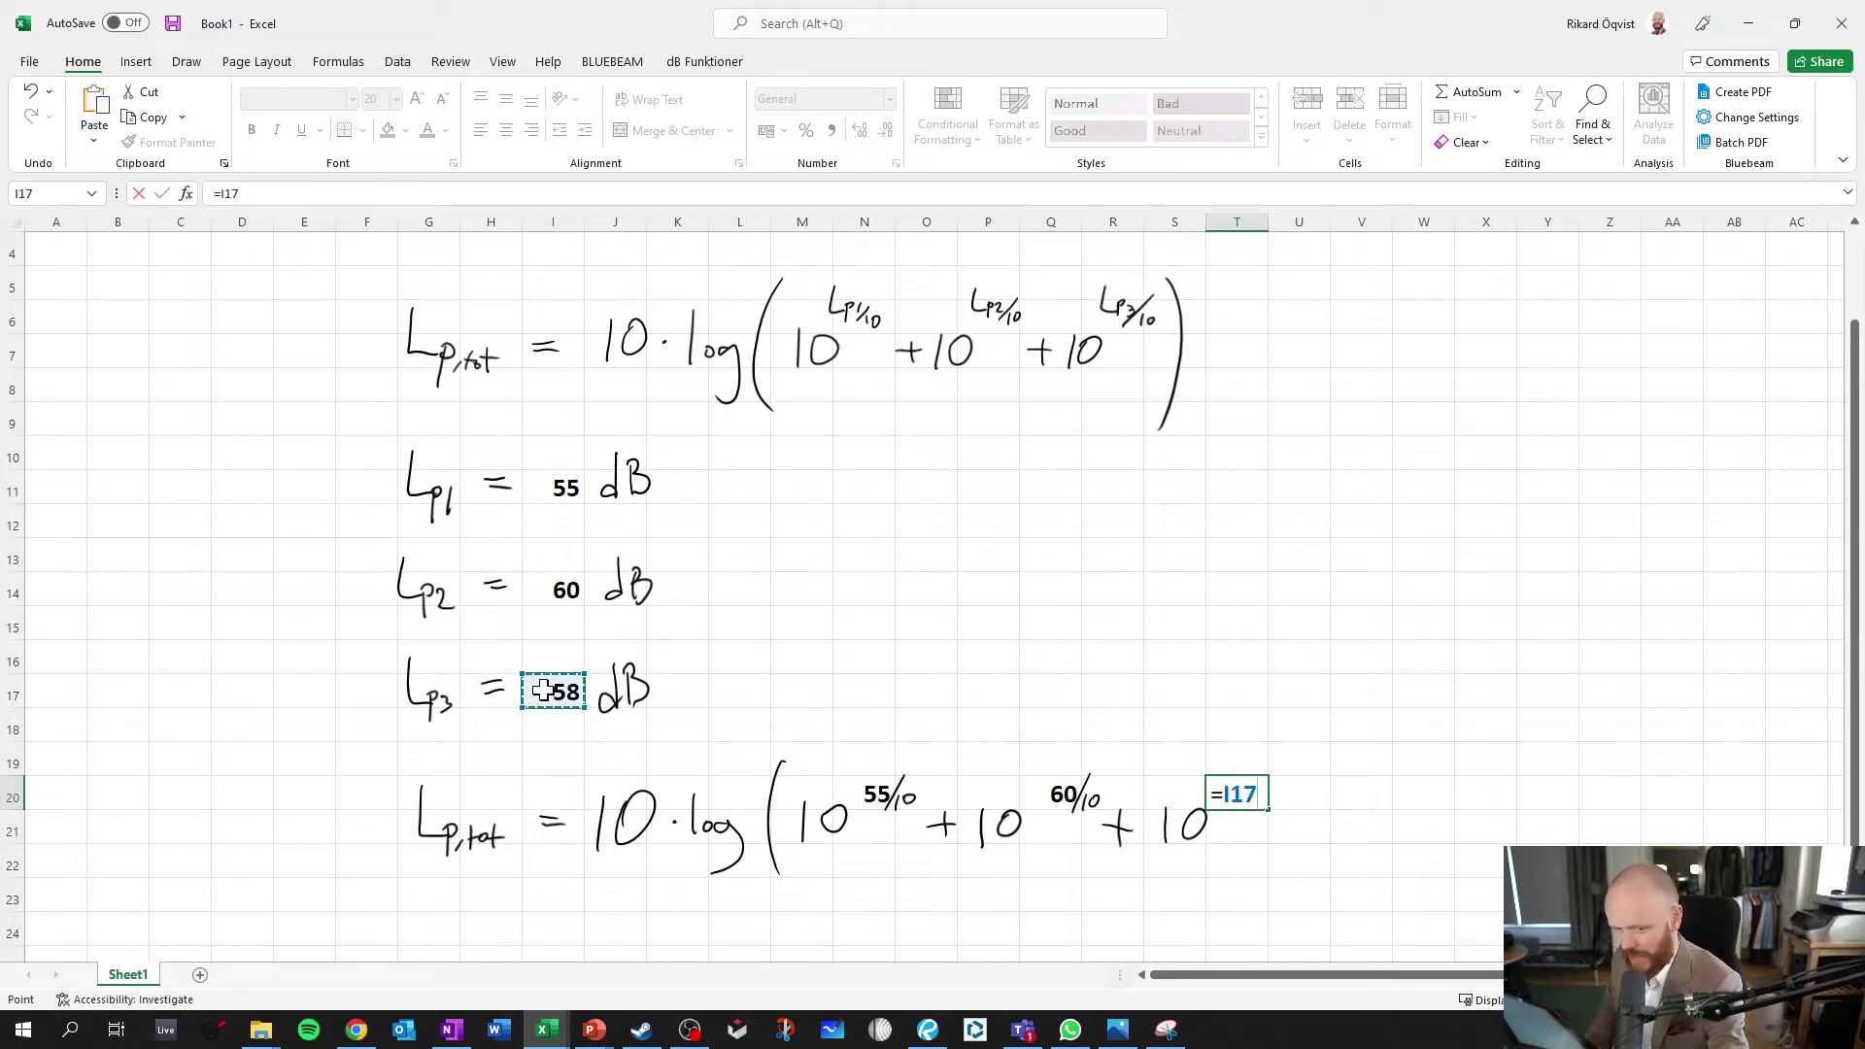
pyautogui.press('Return')
pyautogui.moveTo(1278, 769)
pyautogui.mouseDown()
pyautogui.moveTo(1261, 812)
pyautogui.moveTo(1276, 806)
pyautogui.mouseUp()
pyautogui.moveTo(1288, 789)
pyautogui.mouseDown()
pyautogui.moveTo(1317, 869)
pyautogui.moveTo(1301, 891)
pyautogui.mouseUp()
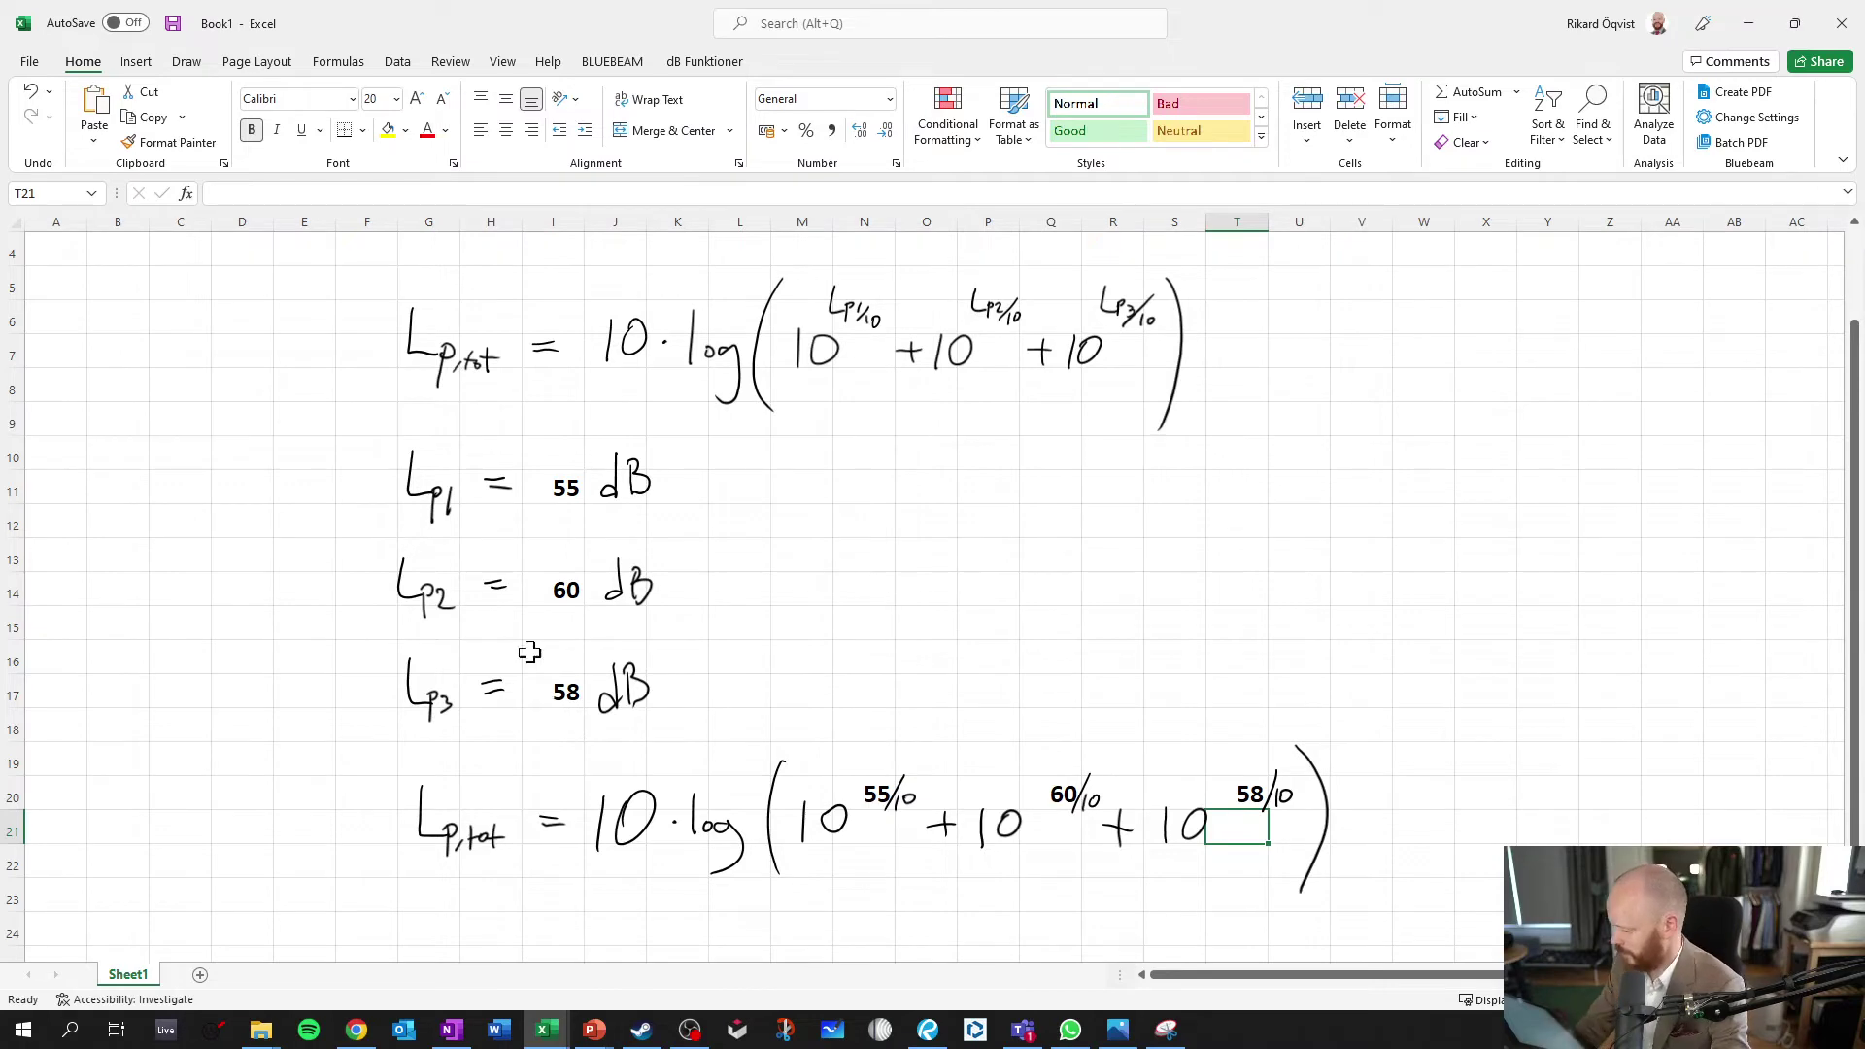
pyautogui.keyDown('ctrl'); pyautogui.scroll(-1, 1011, 590); pyautogui.keyUp('ctrl')
# - Apply yellow Fill Color to I11, I14 and I17, holding 55, 60 and 58
pyautogui.scroll(-1, 1054, 613)
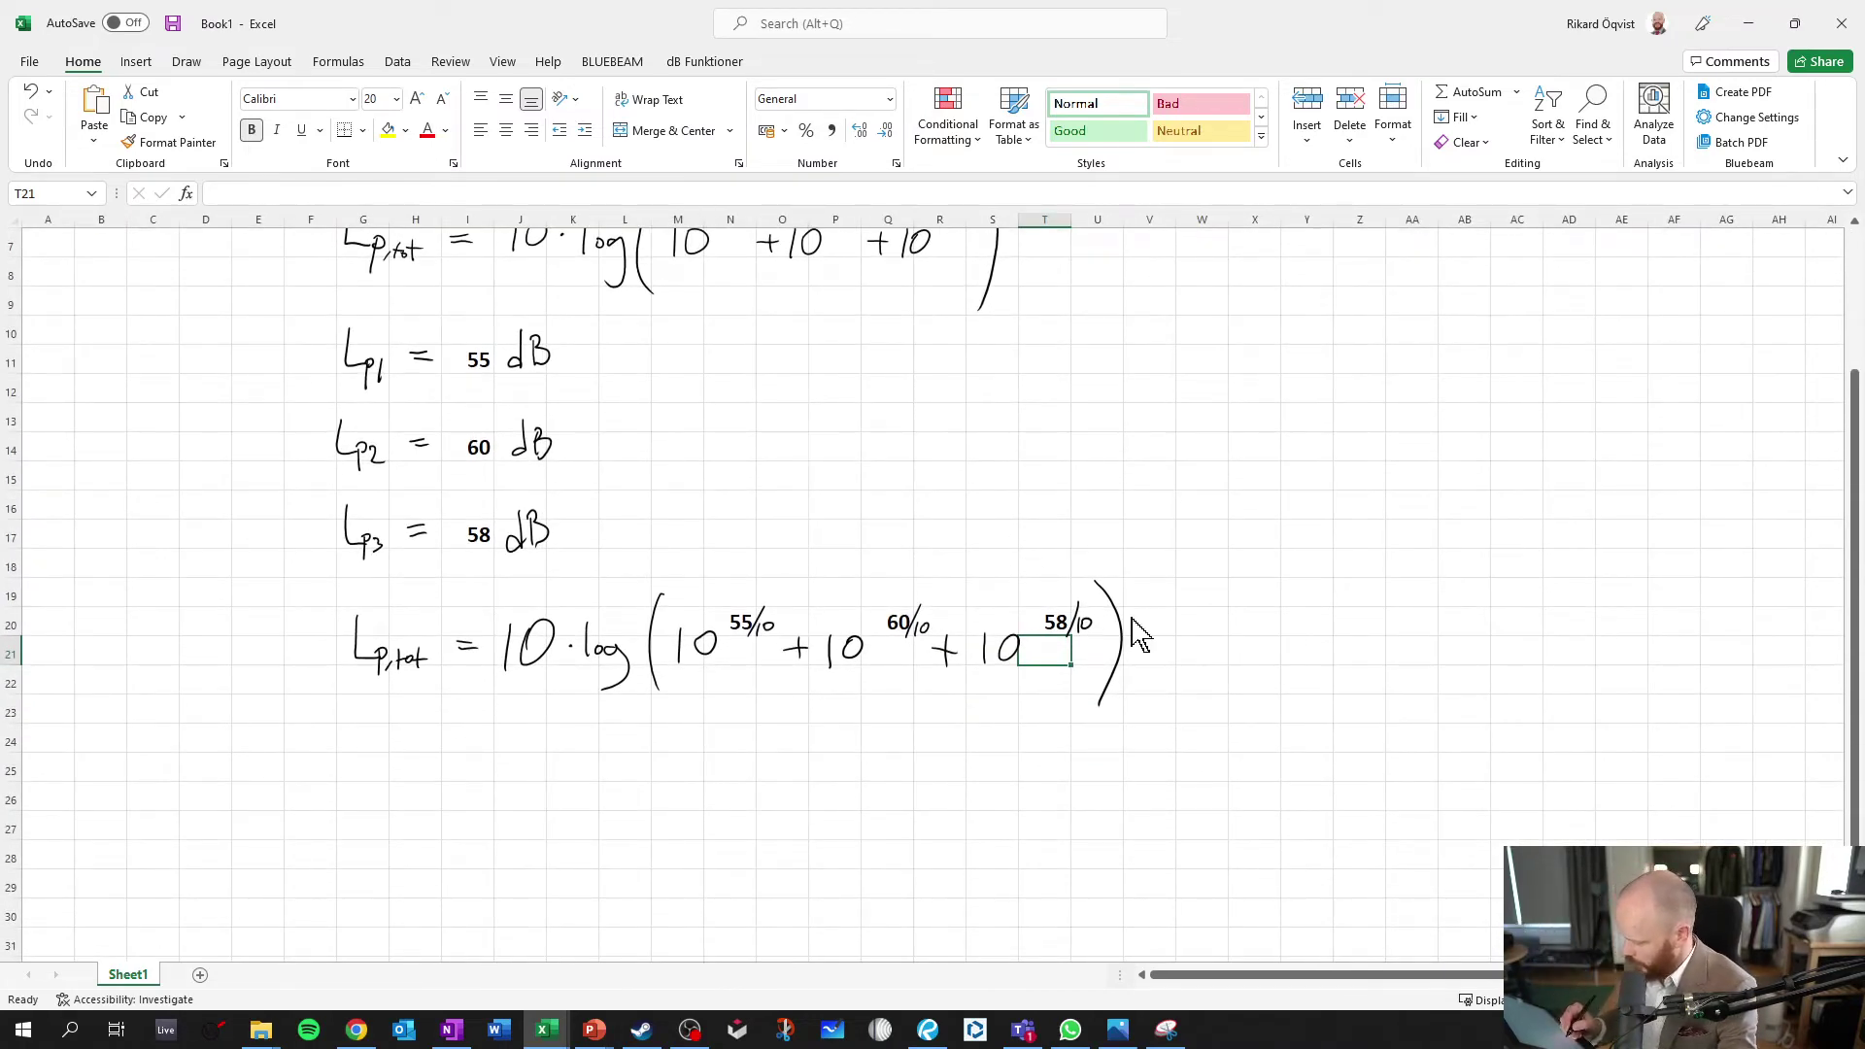
pyautogui.scroll(1, 1415, 575)
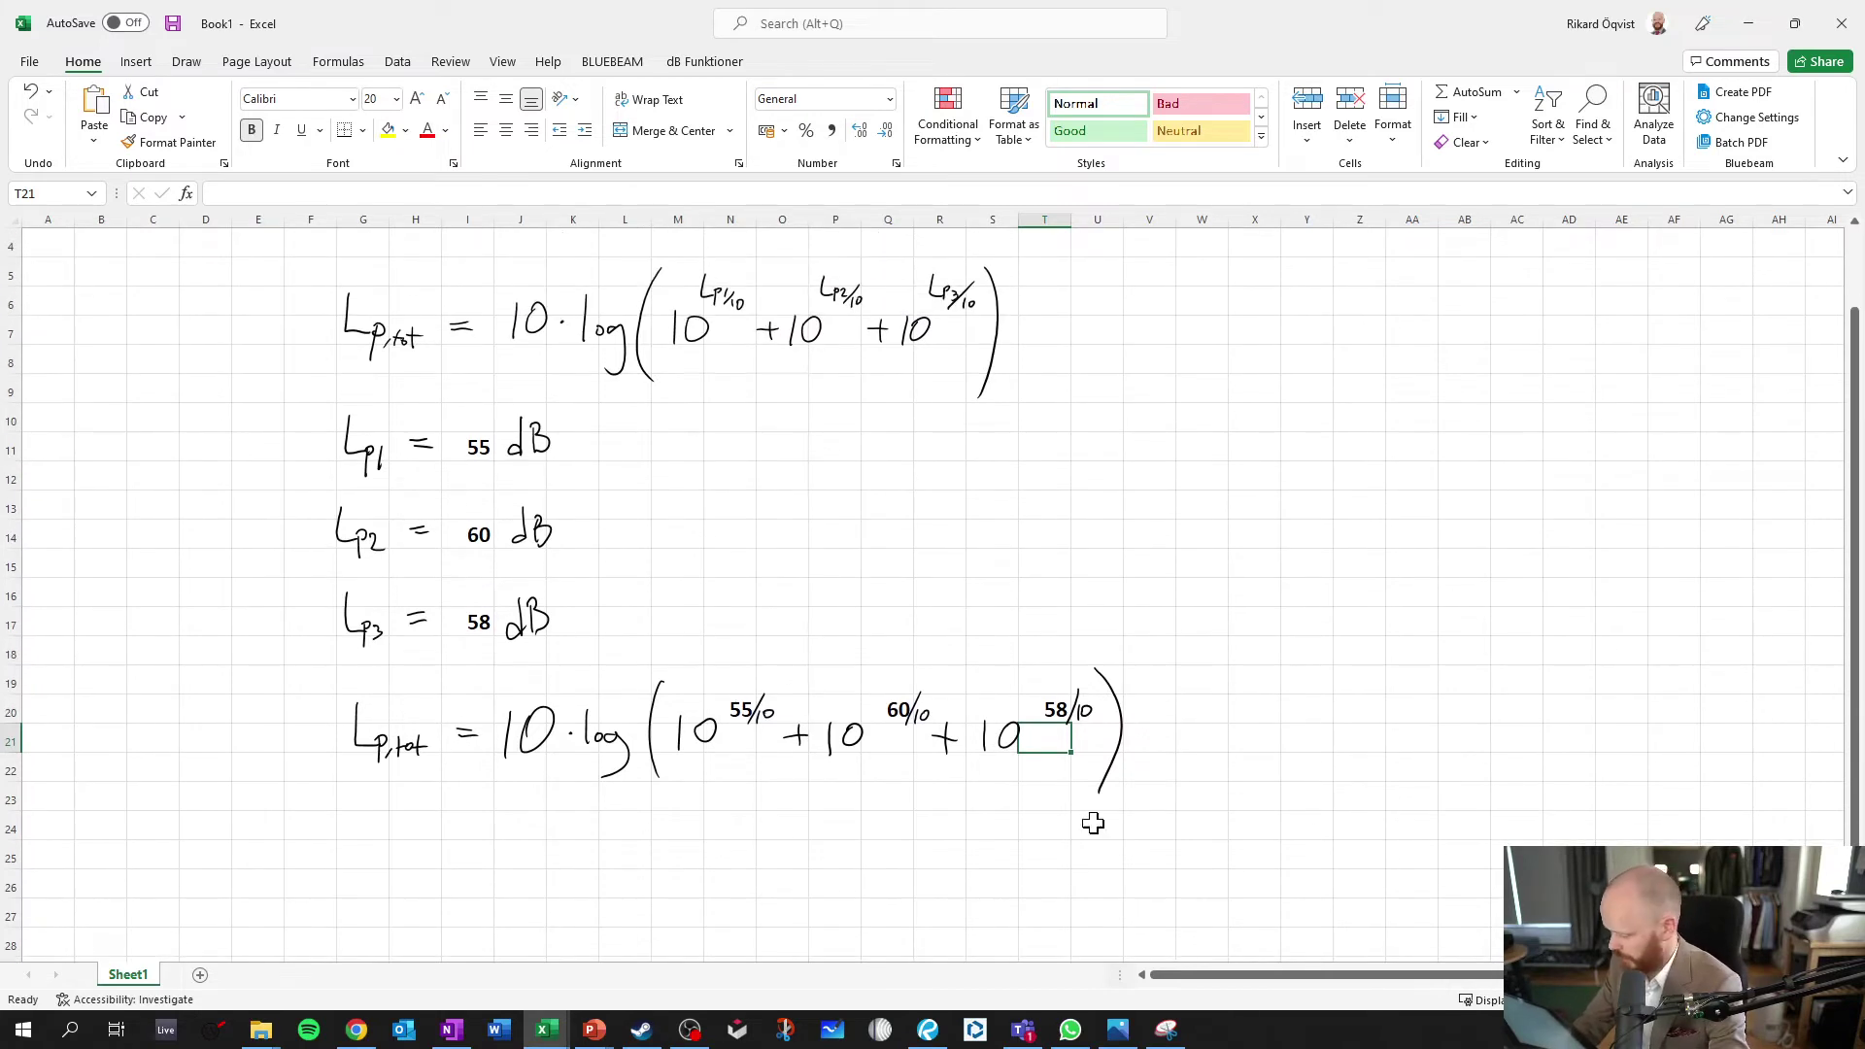
pyautogui.click(474, 448)
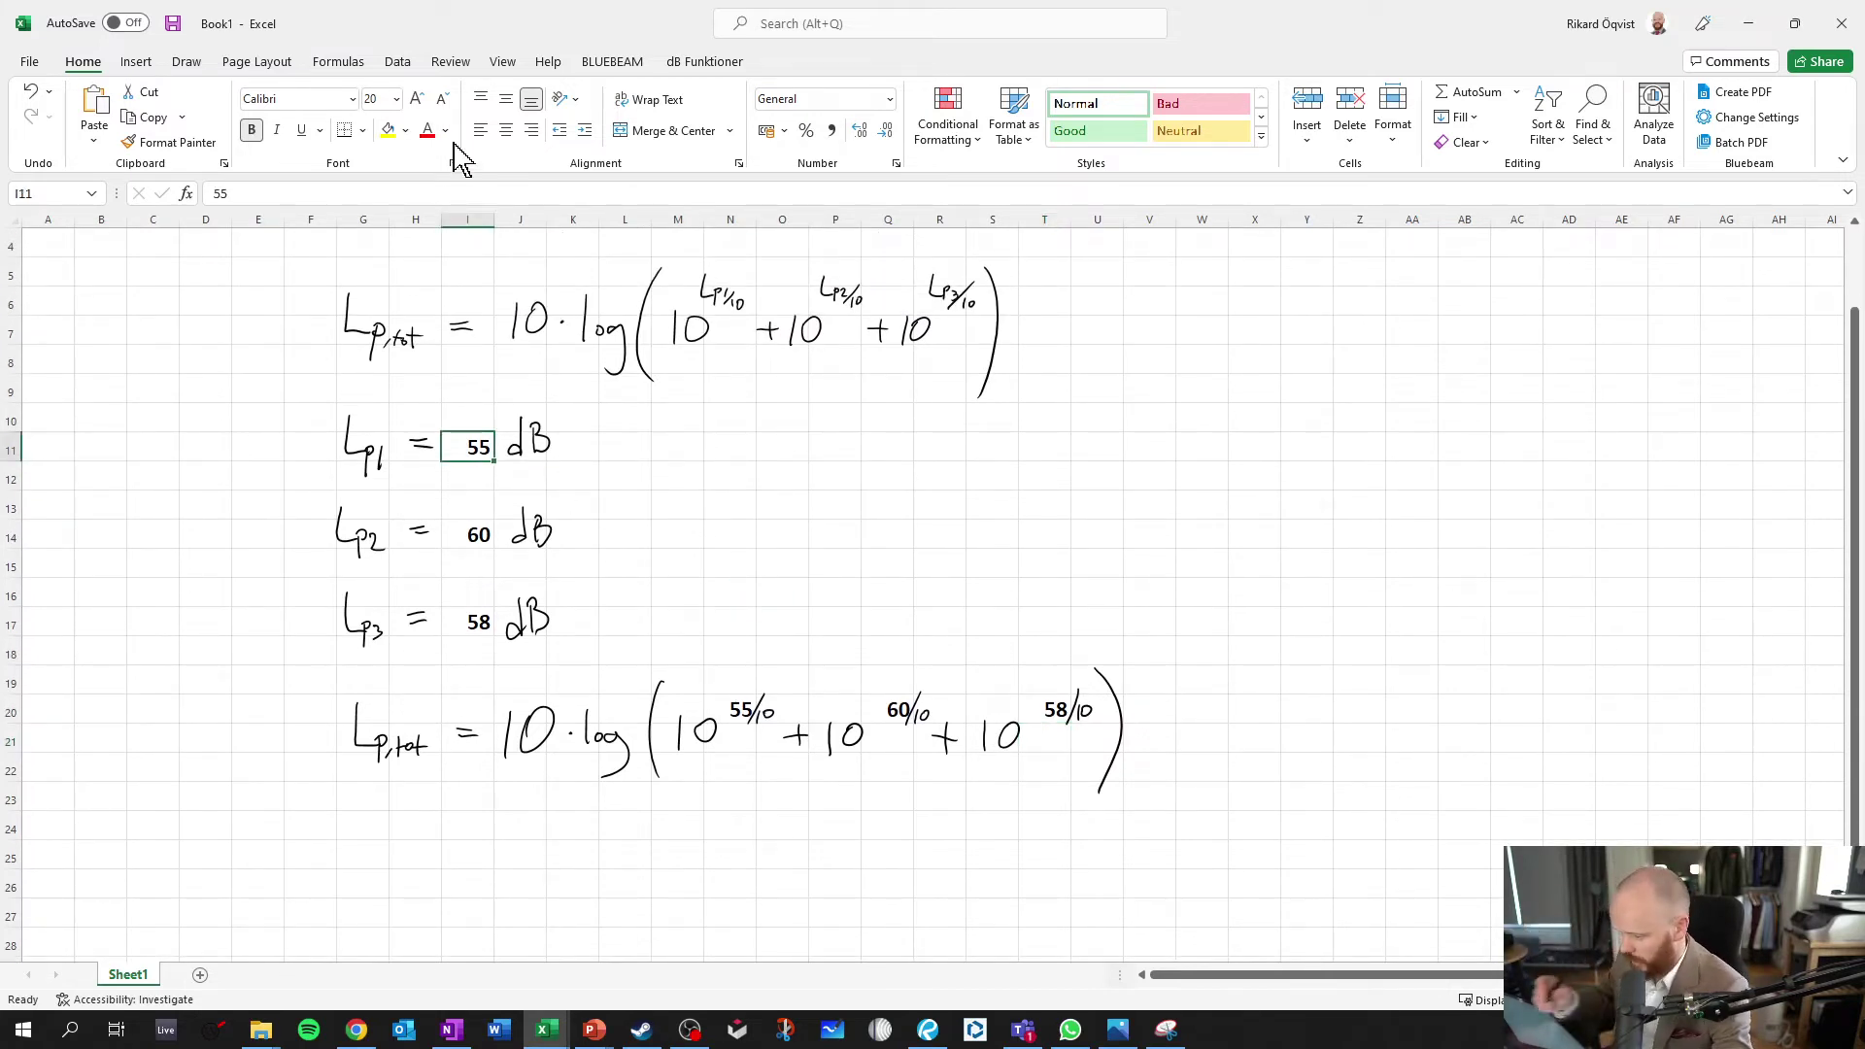
pyautogui.click(387, 130)
pyautogui.press('Down')
pyautogui.press('Down')
pyautogui.press('Down')
pyautogui.click(388, 130)
pyautogui.press('Down')
pyautogui.press('Down')
pyautogui.press('Down')
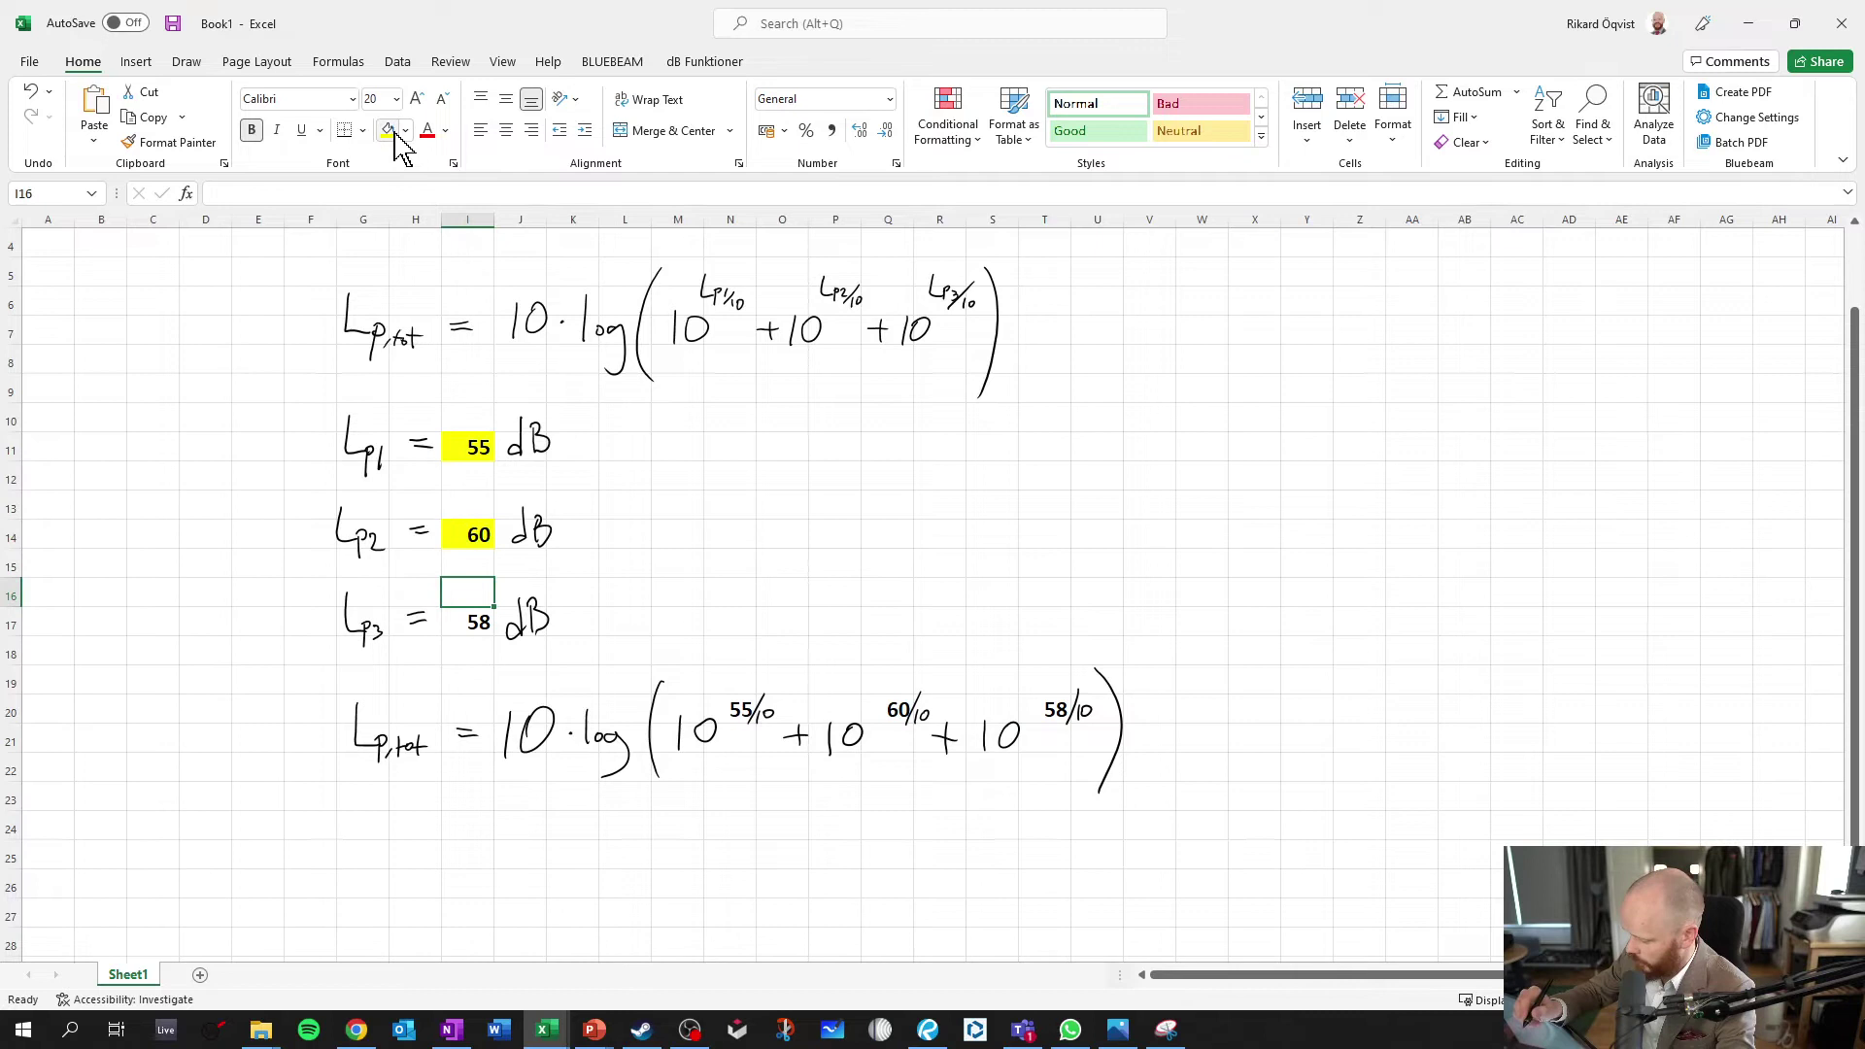
pyautogui.click(387, 130)
pyautogui.press('Down')
pyautogui.press('Down')
pyautogui.press('Down')
pyautogui.press('Right')
pyautogui.press('Right')
pyautogui.press('Right')
pyautogui.press('Right')
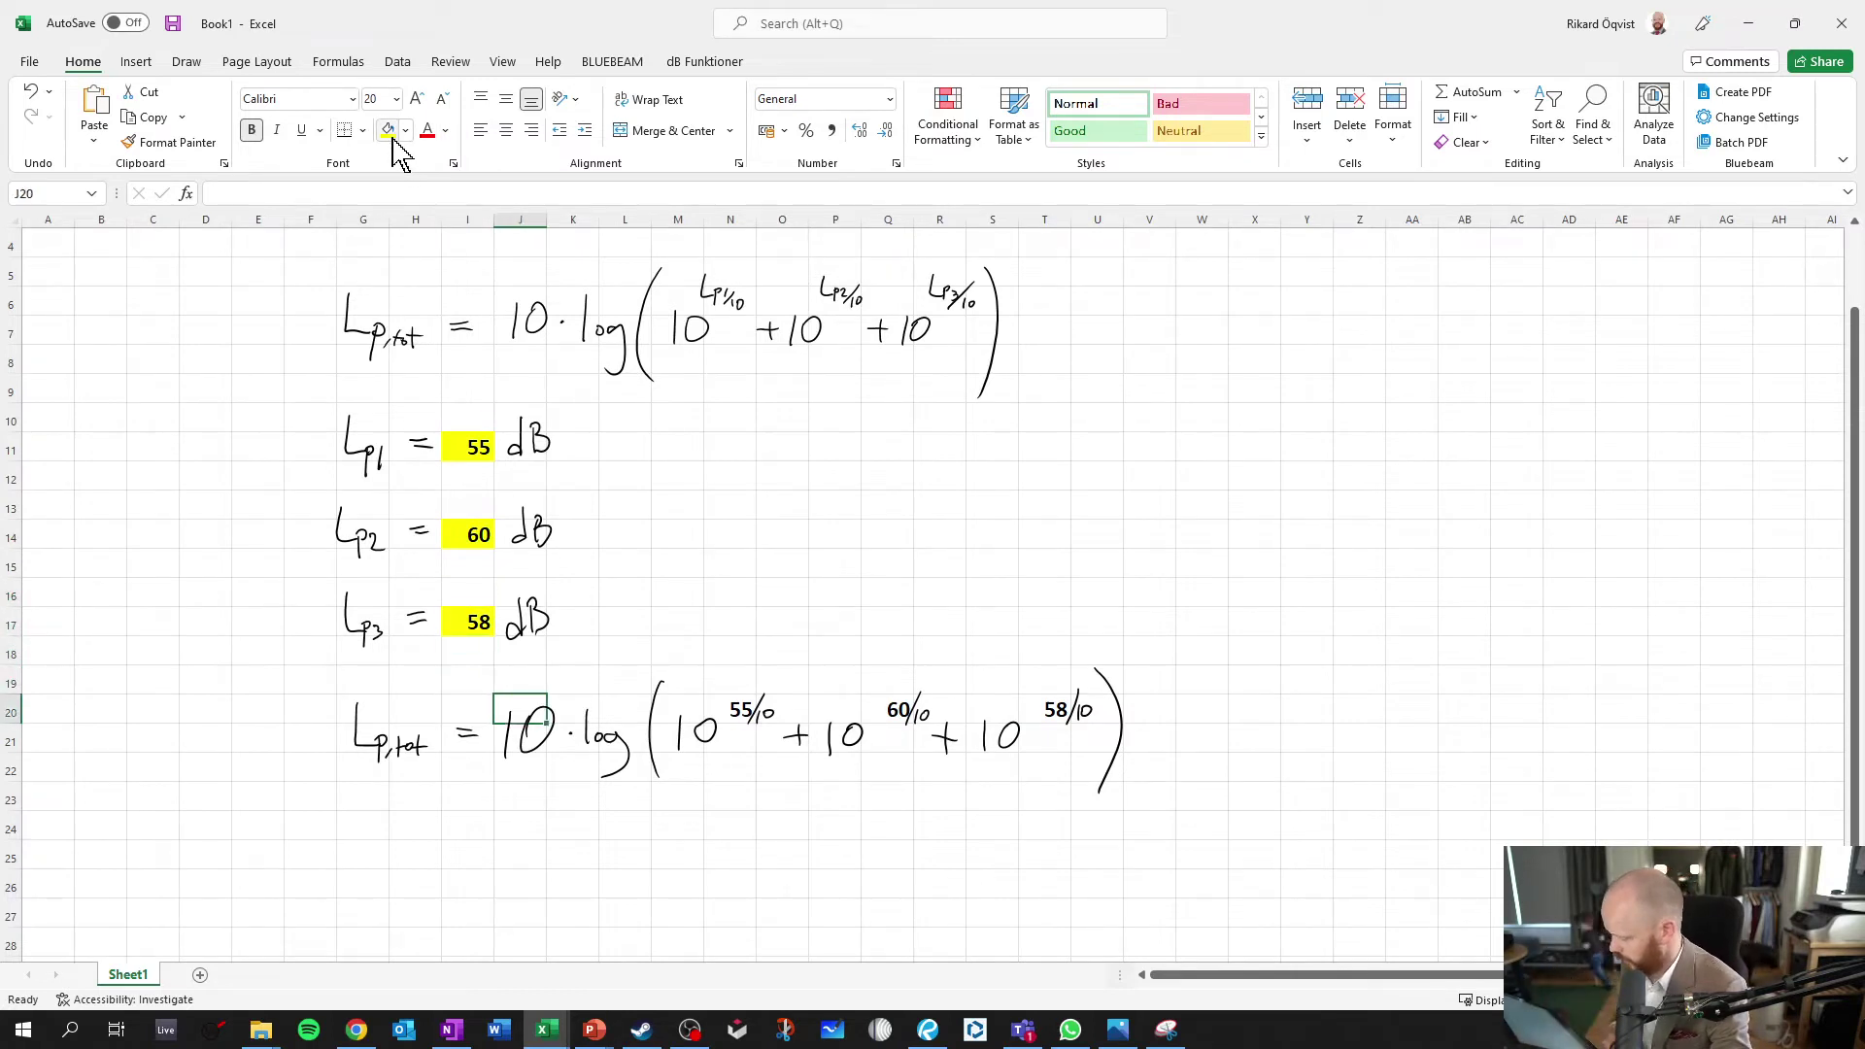
pyautogui.press('Right')
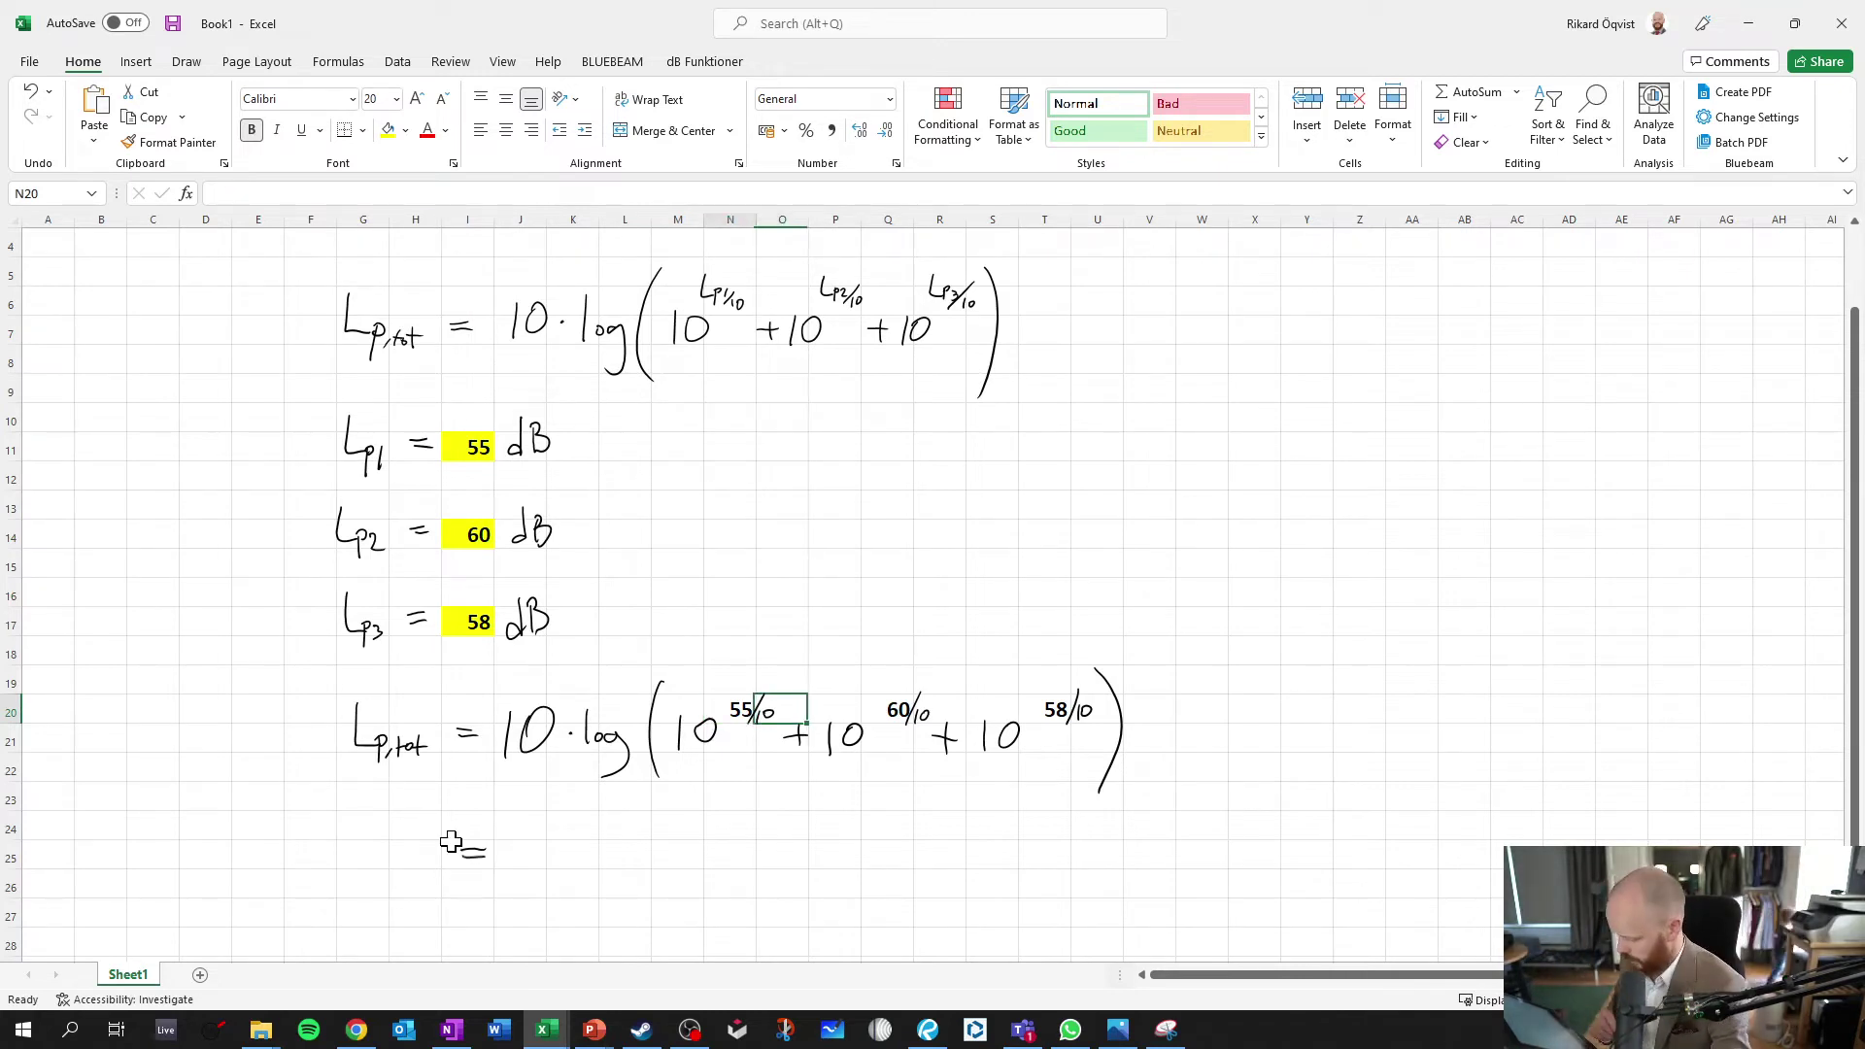
# - Begin =10*log( in J25, dismiss the parenthesis warning, and keep editing in the formula bar
pyautogui.press('Down')
pyautogui.press('Down')
pyautogui.press('Down')
pyautogui.press('Down')
pyautogui.press('Down')
pyautogui.press('Left')
pyautogui.press('Left')
pyautogui.press('Left')
pyautogui.press('Left')
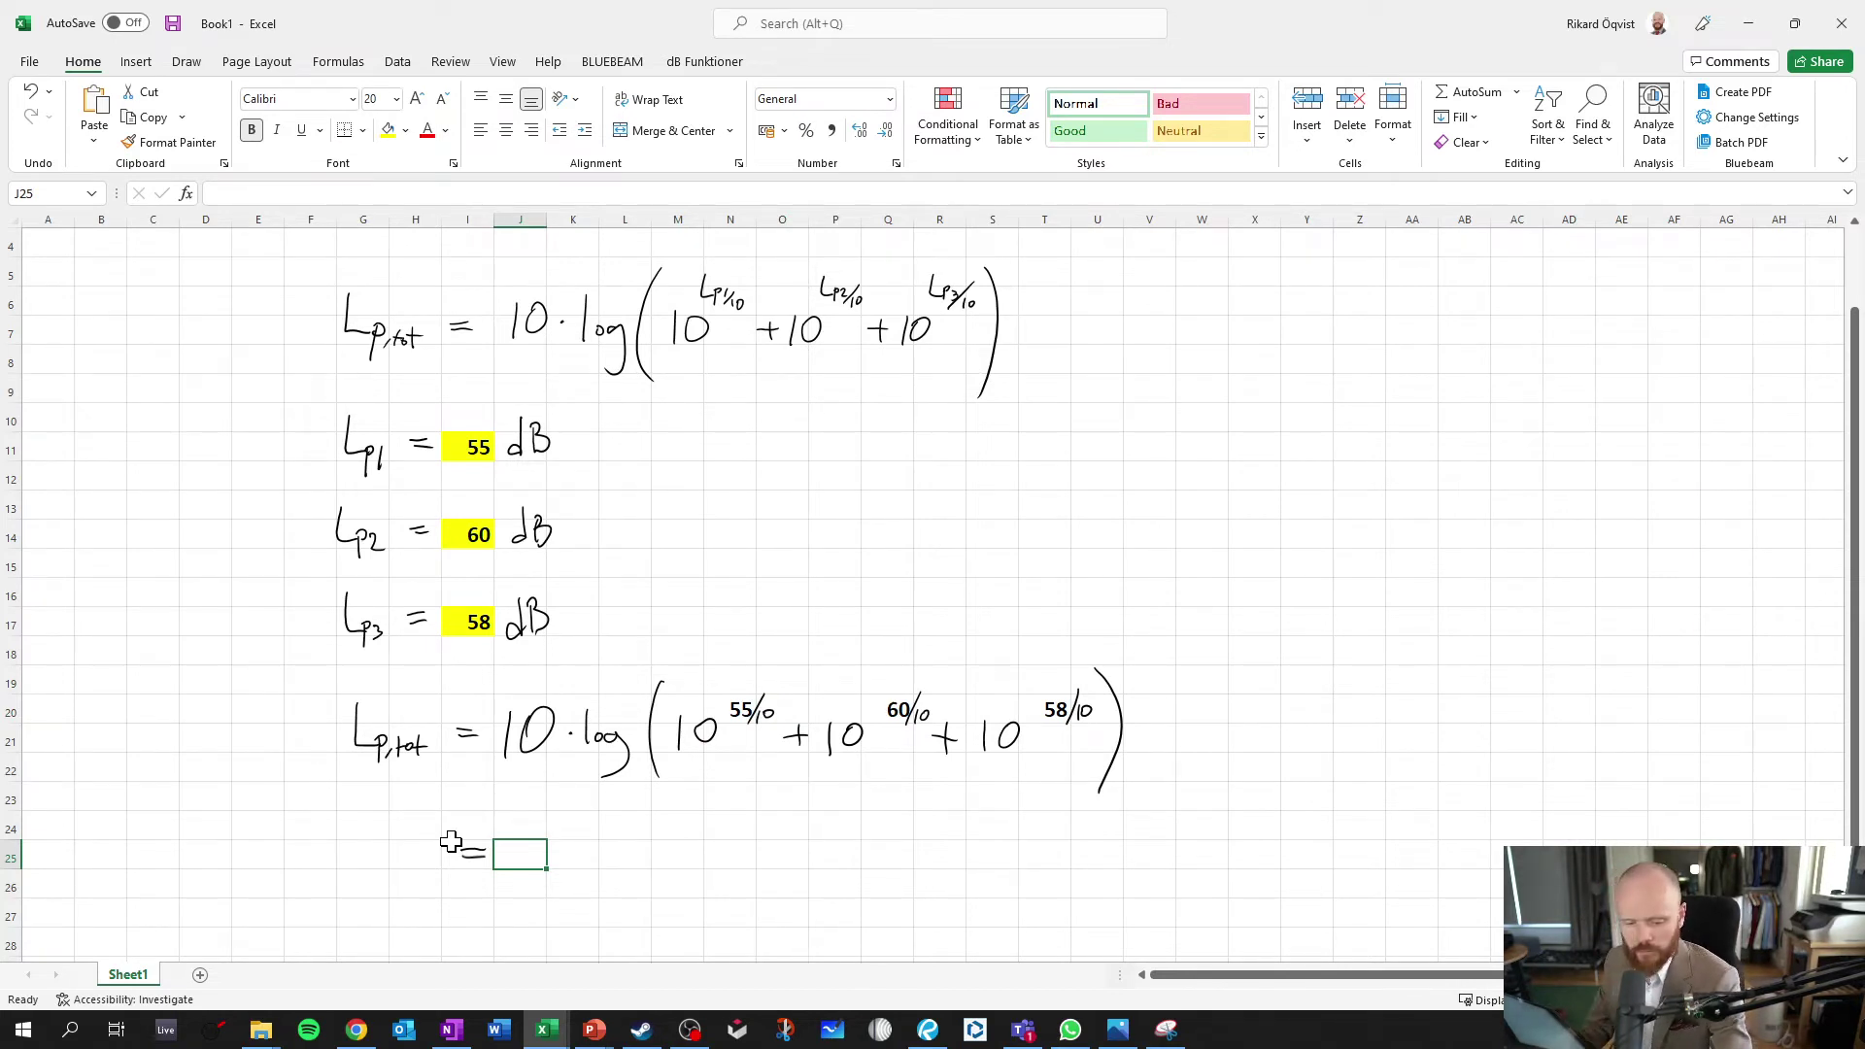
pyautogui.write('=10')
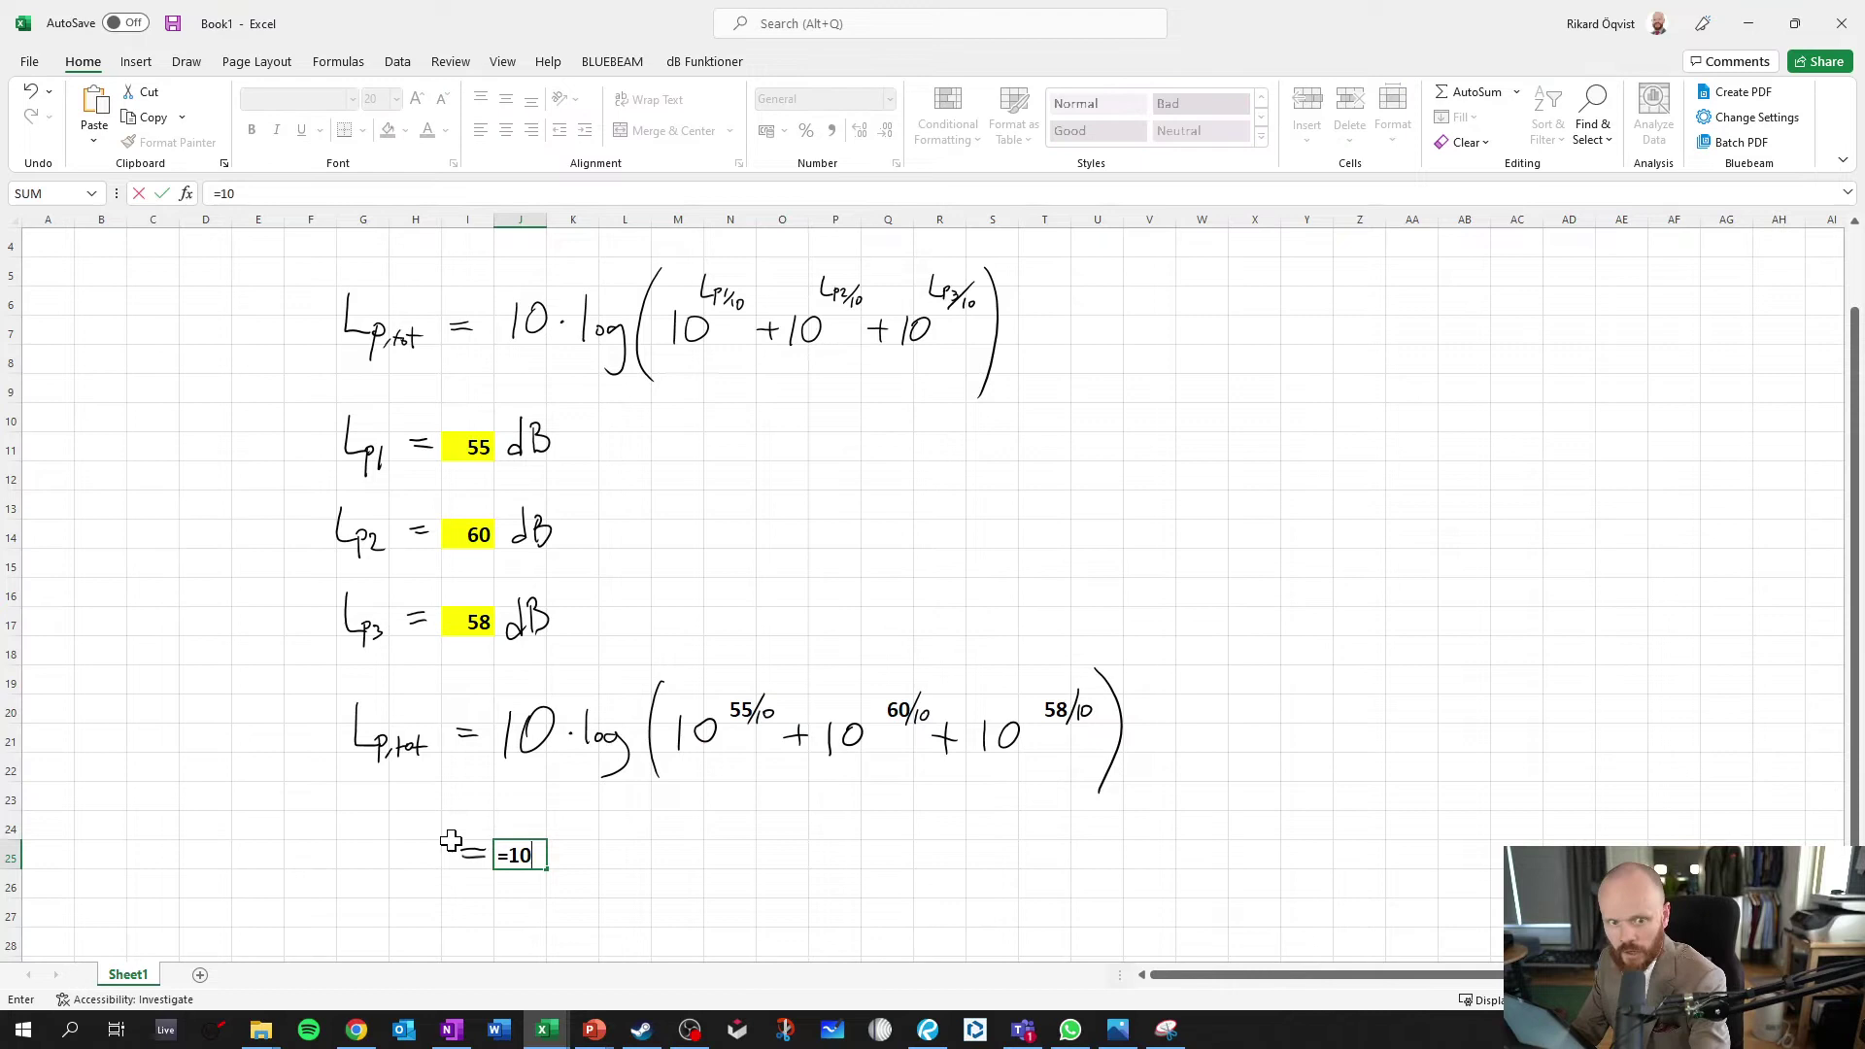
pyautogui.write('*log')
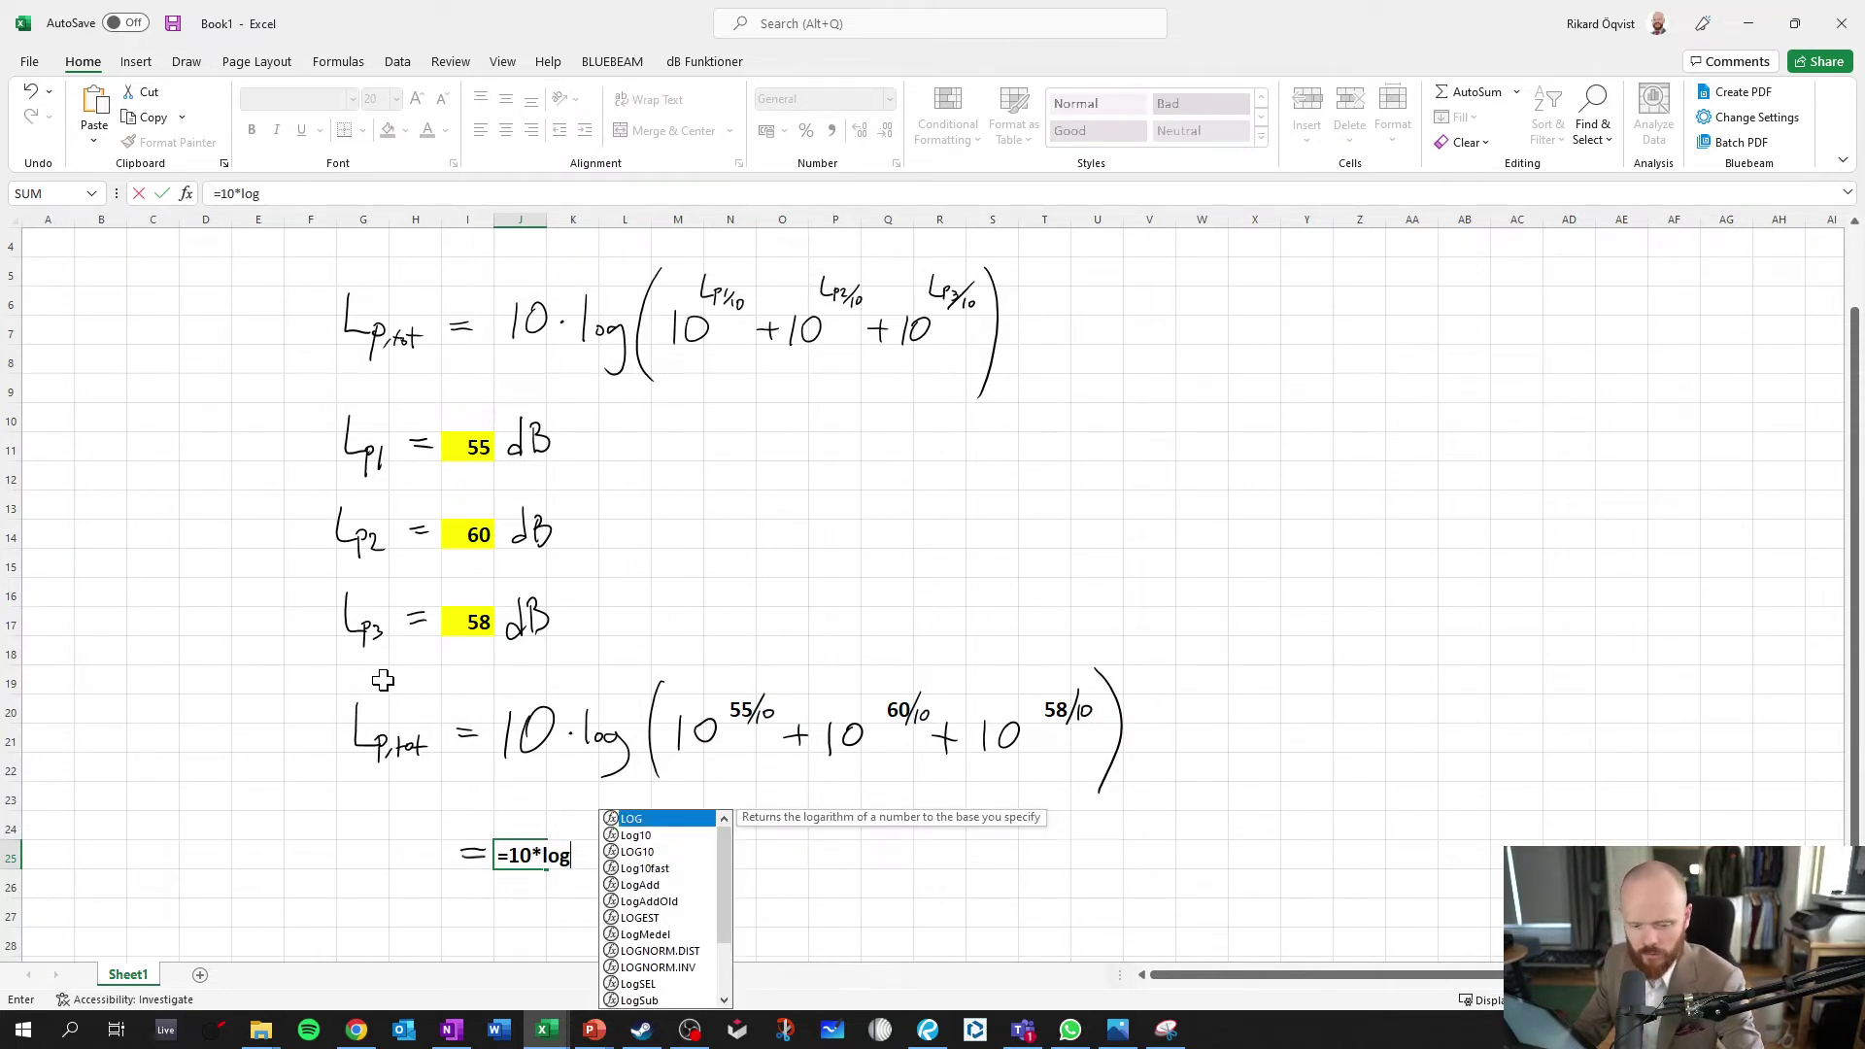
pyautogui.write('(')
pyautogui.click(879, 743)
pyautogui.press('Return')
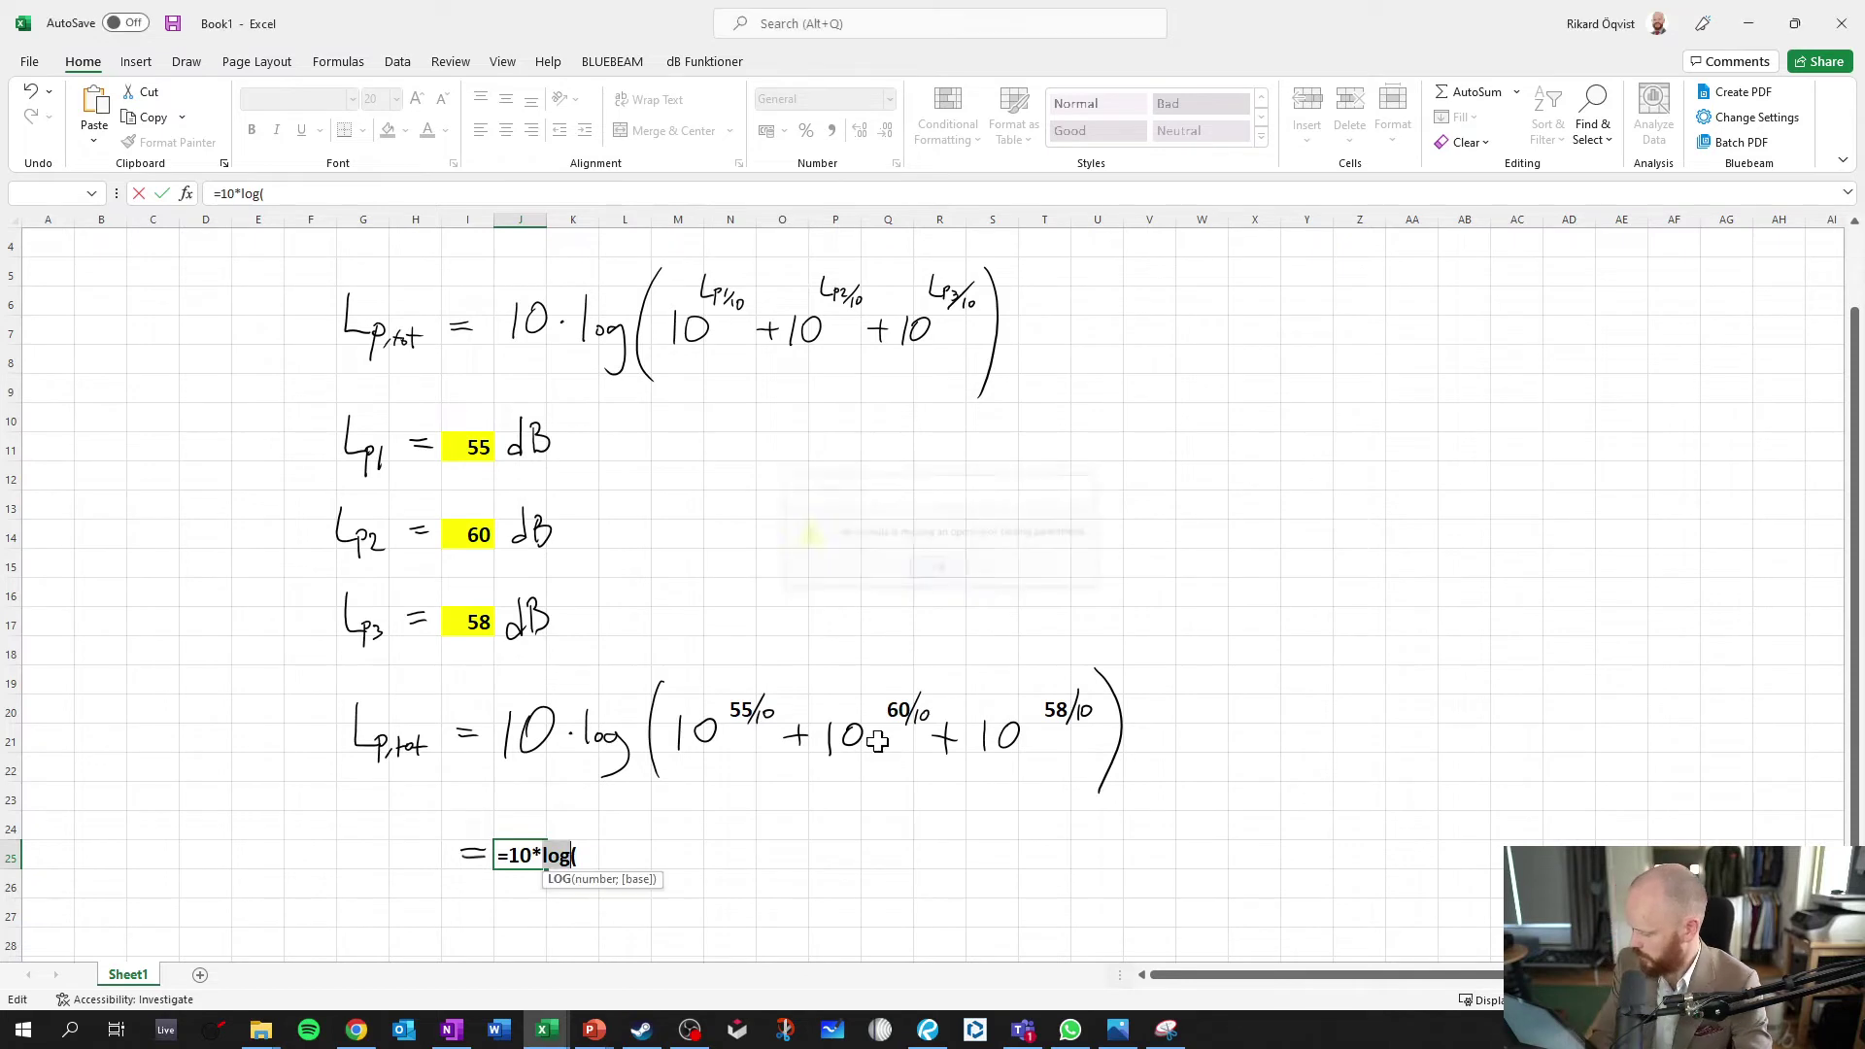
pyautogui.click(309, 197)
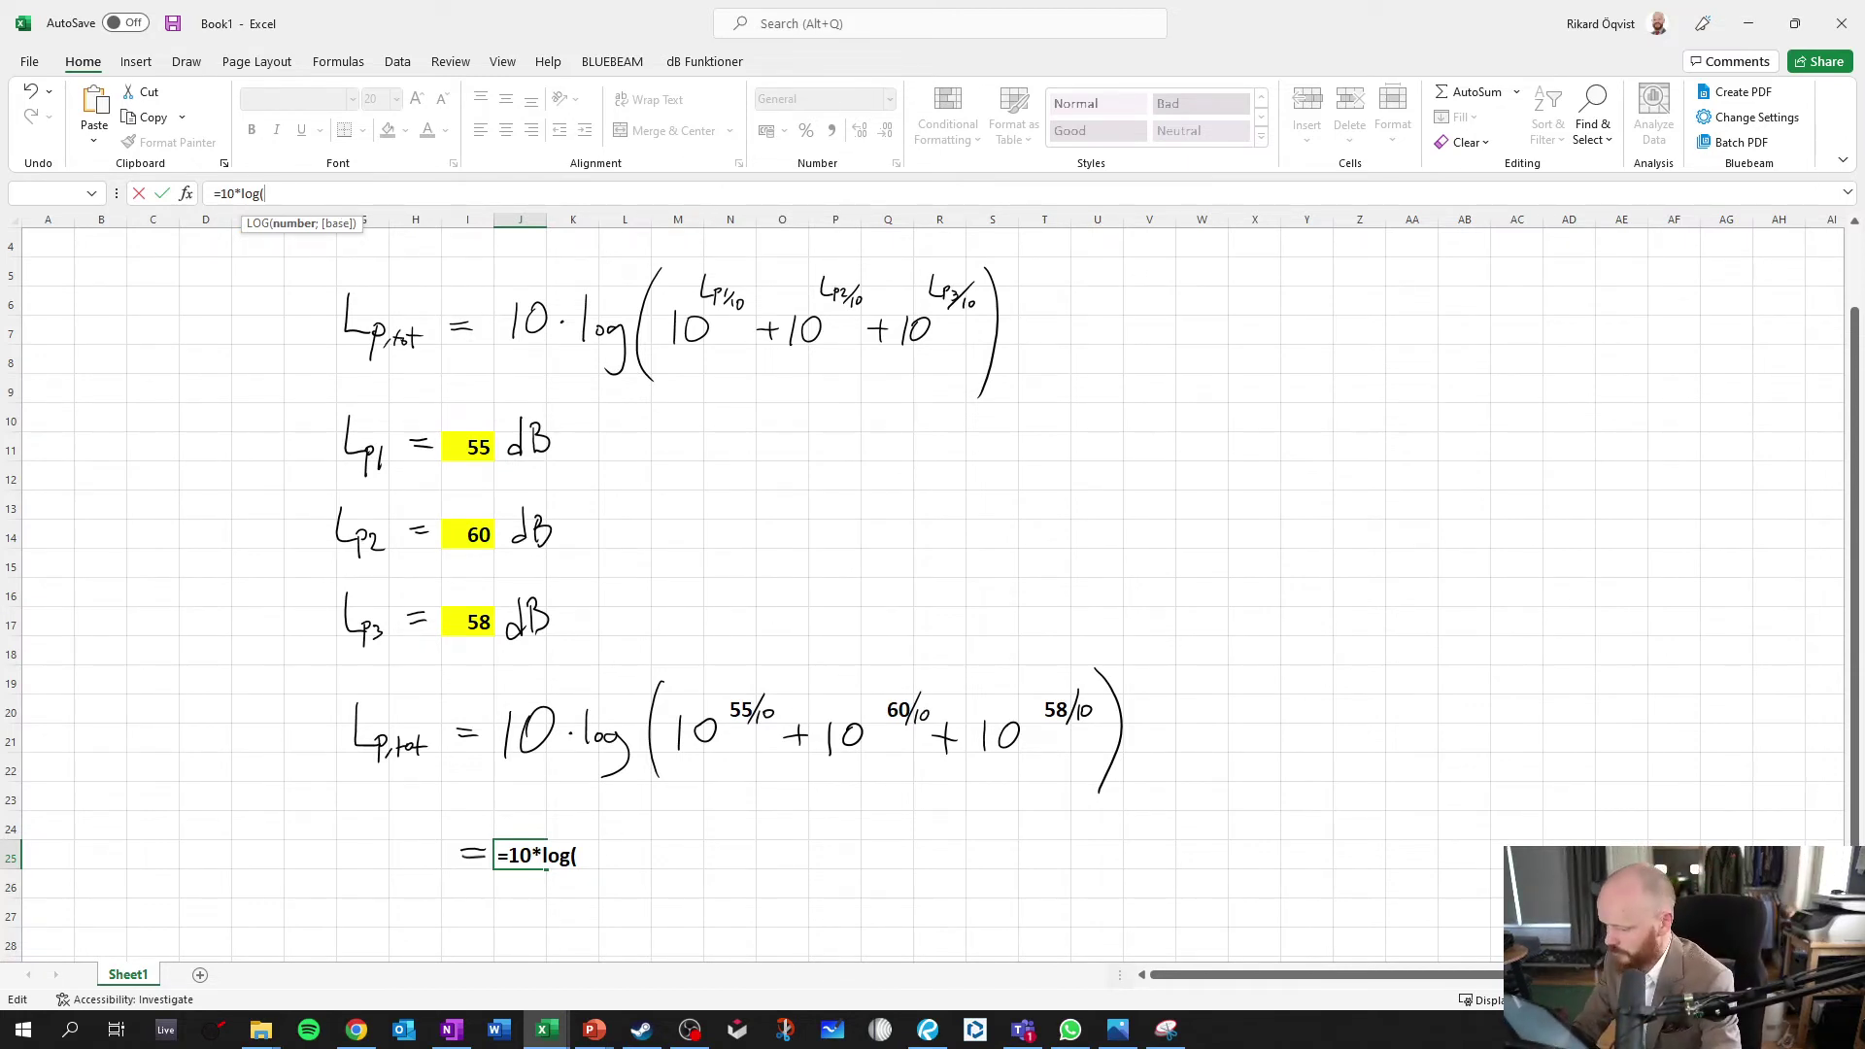
# - Finish J25 as =10*LOG(10^(I11/10)+10^(I14/10)+10^(I17/10)), giving 63
pyautogui.write('10')
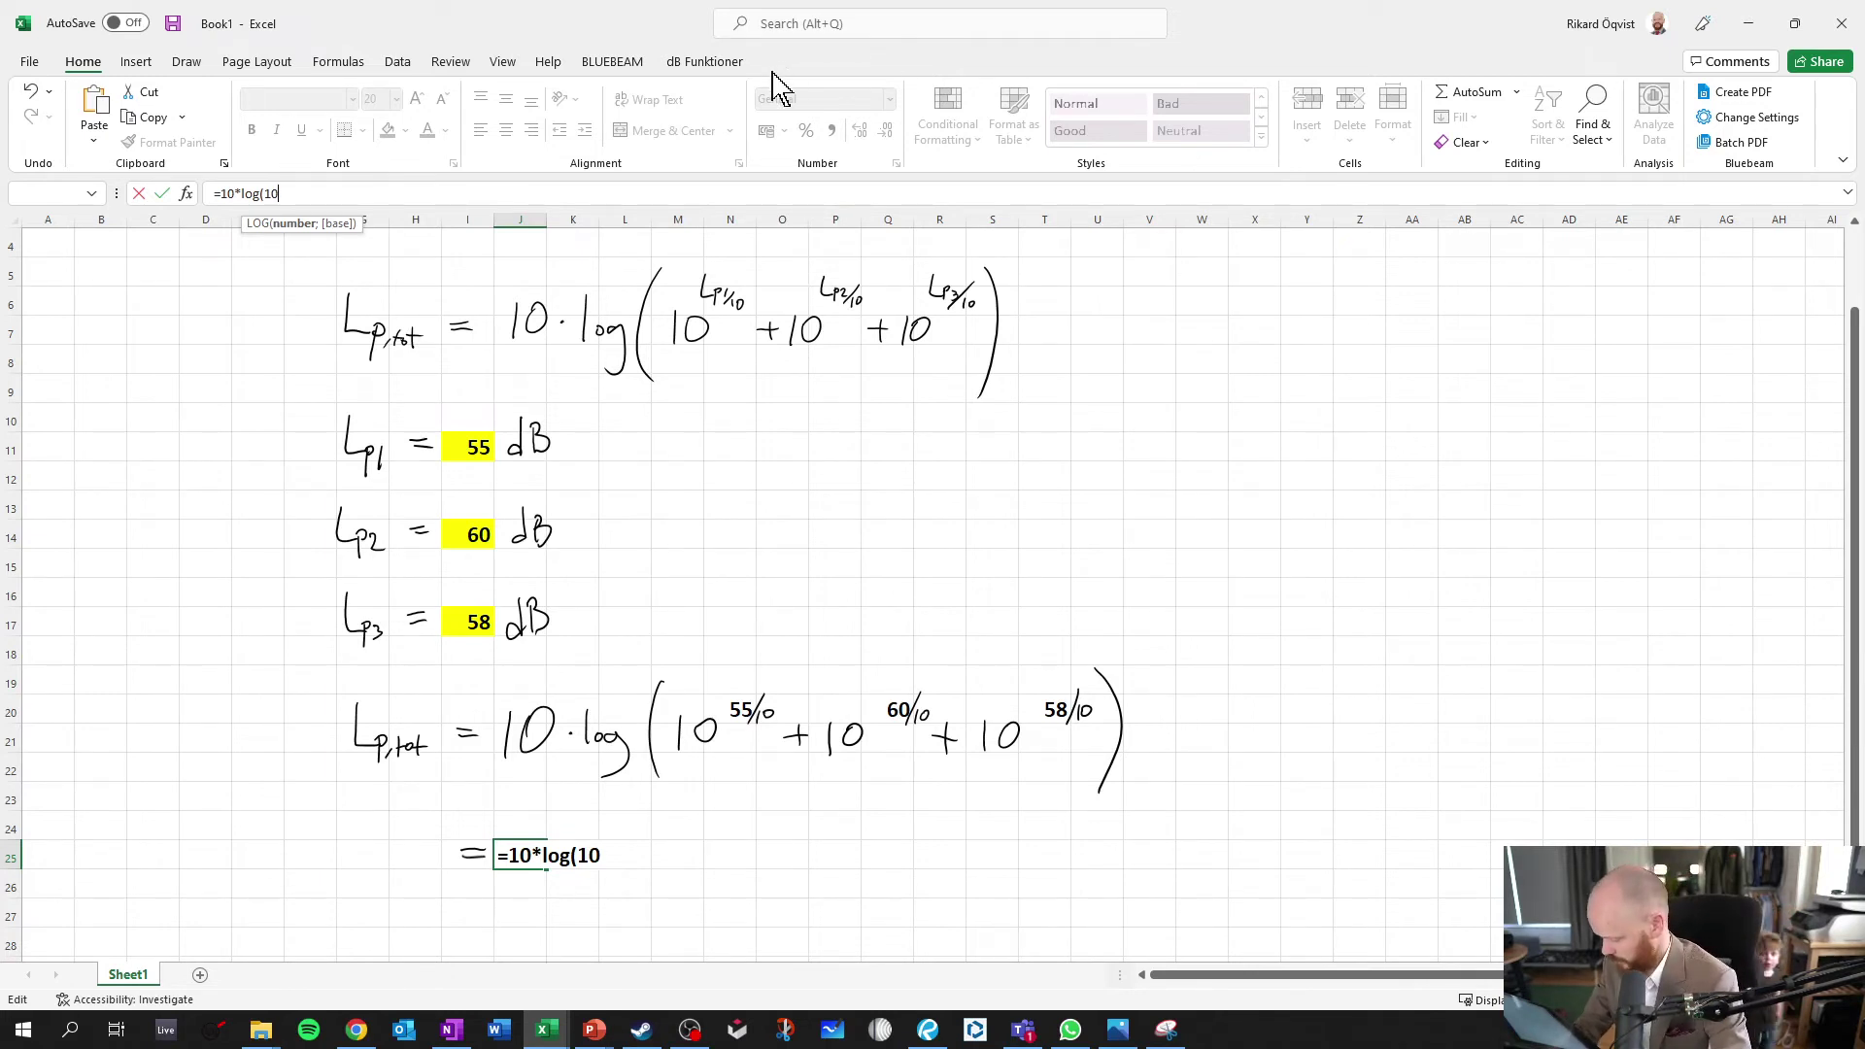
pyautogui.write('^')
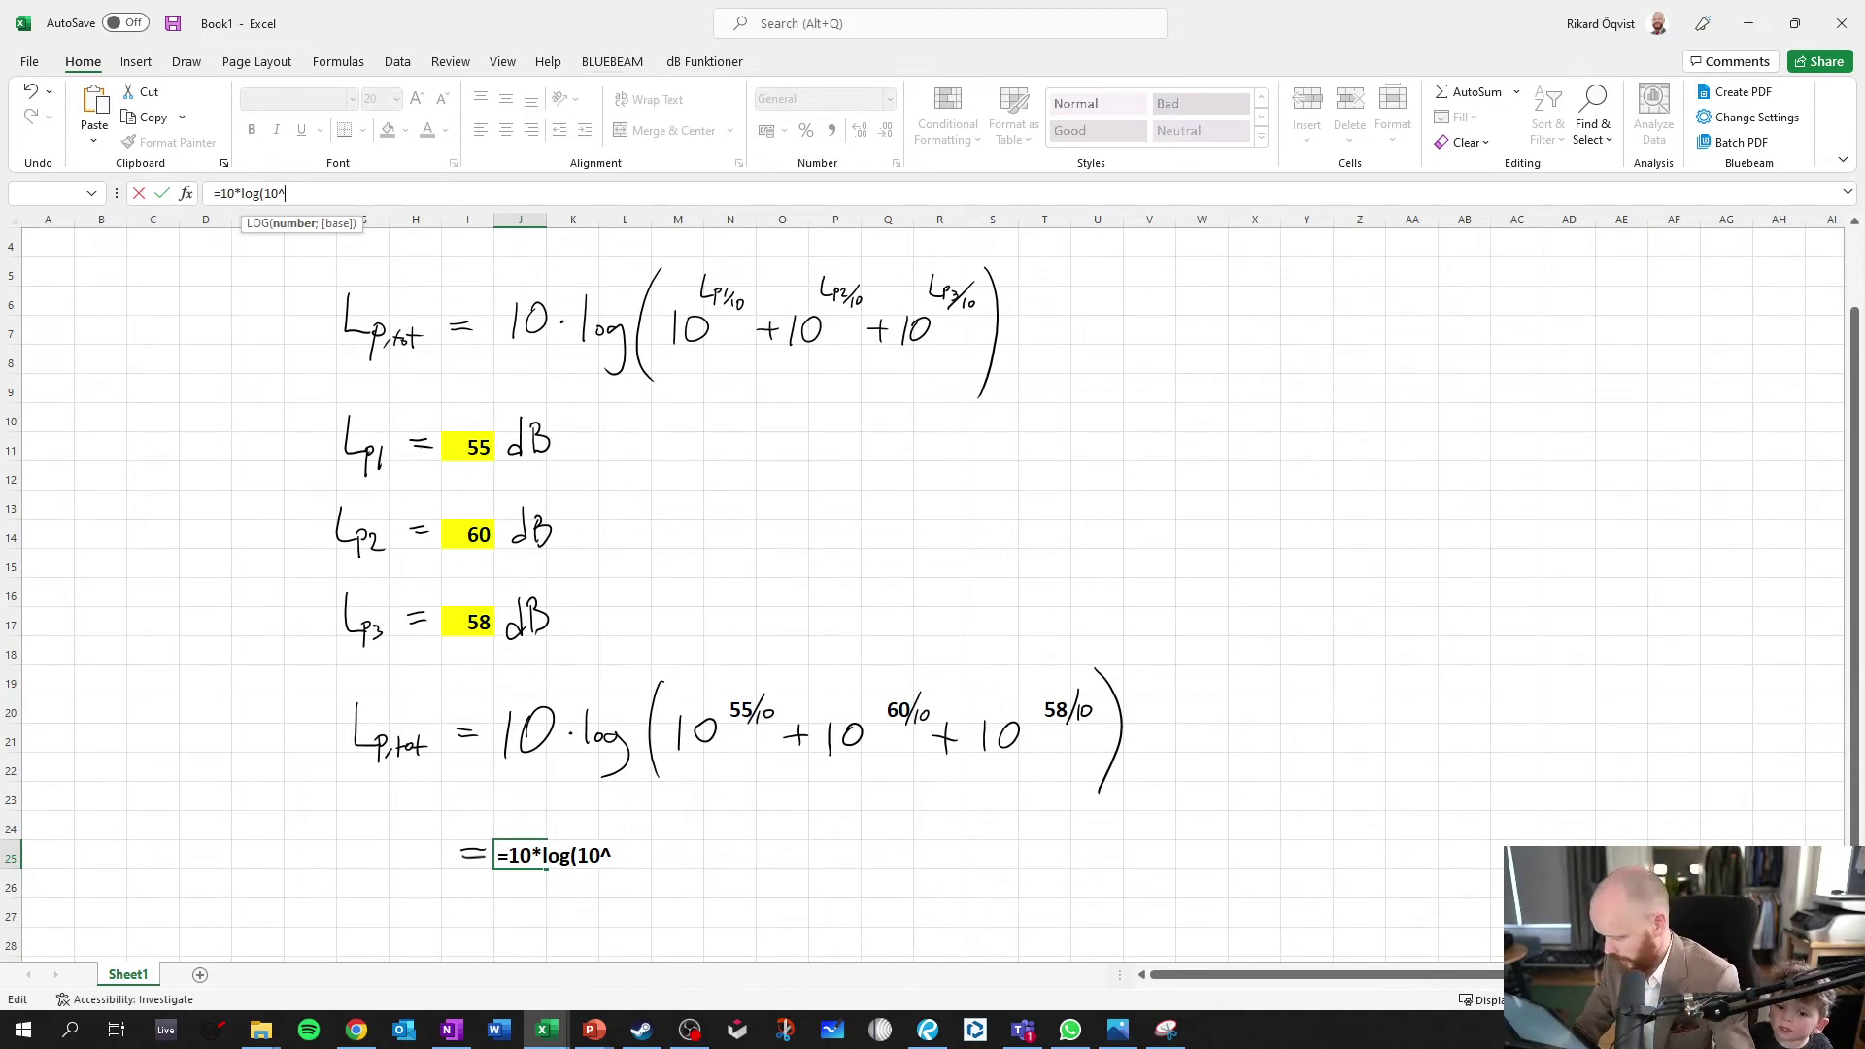
pyautogui.write('(')
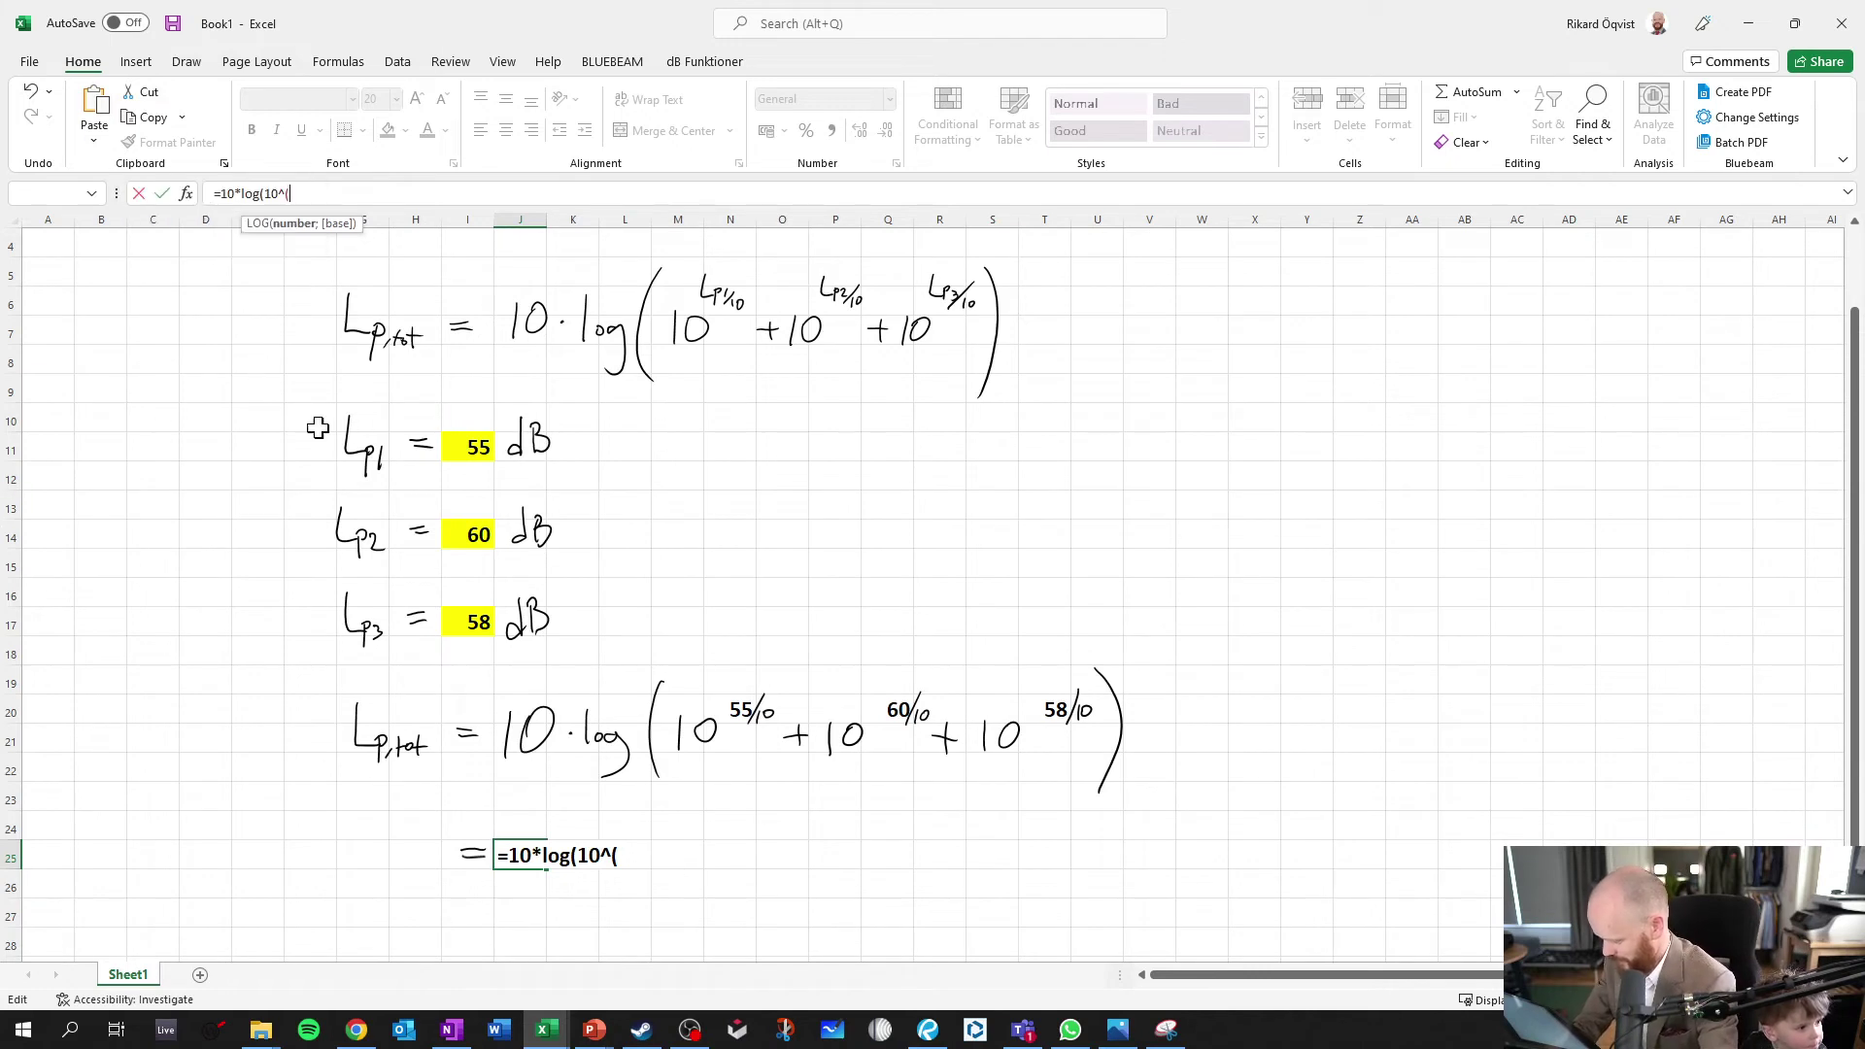
pyautogui.click(477, 443)
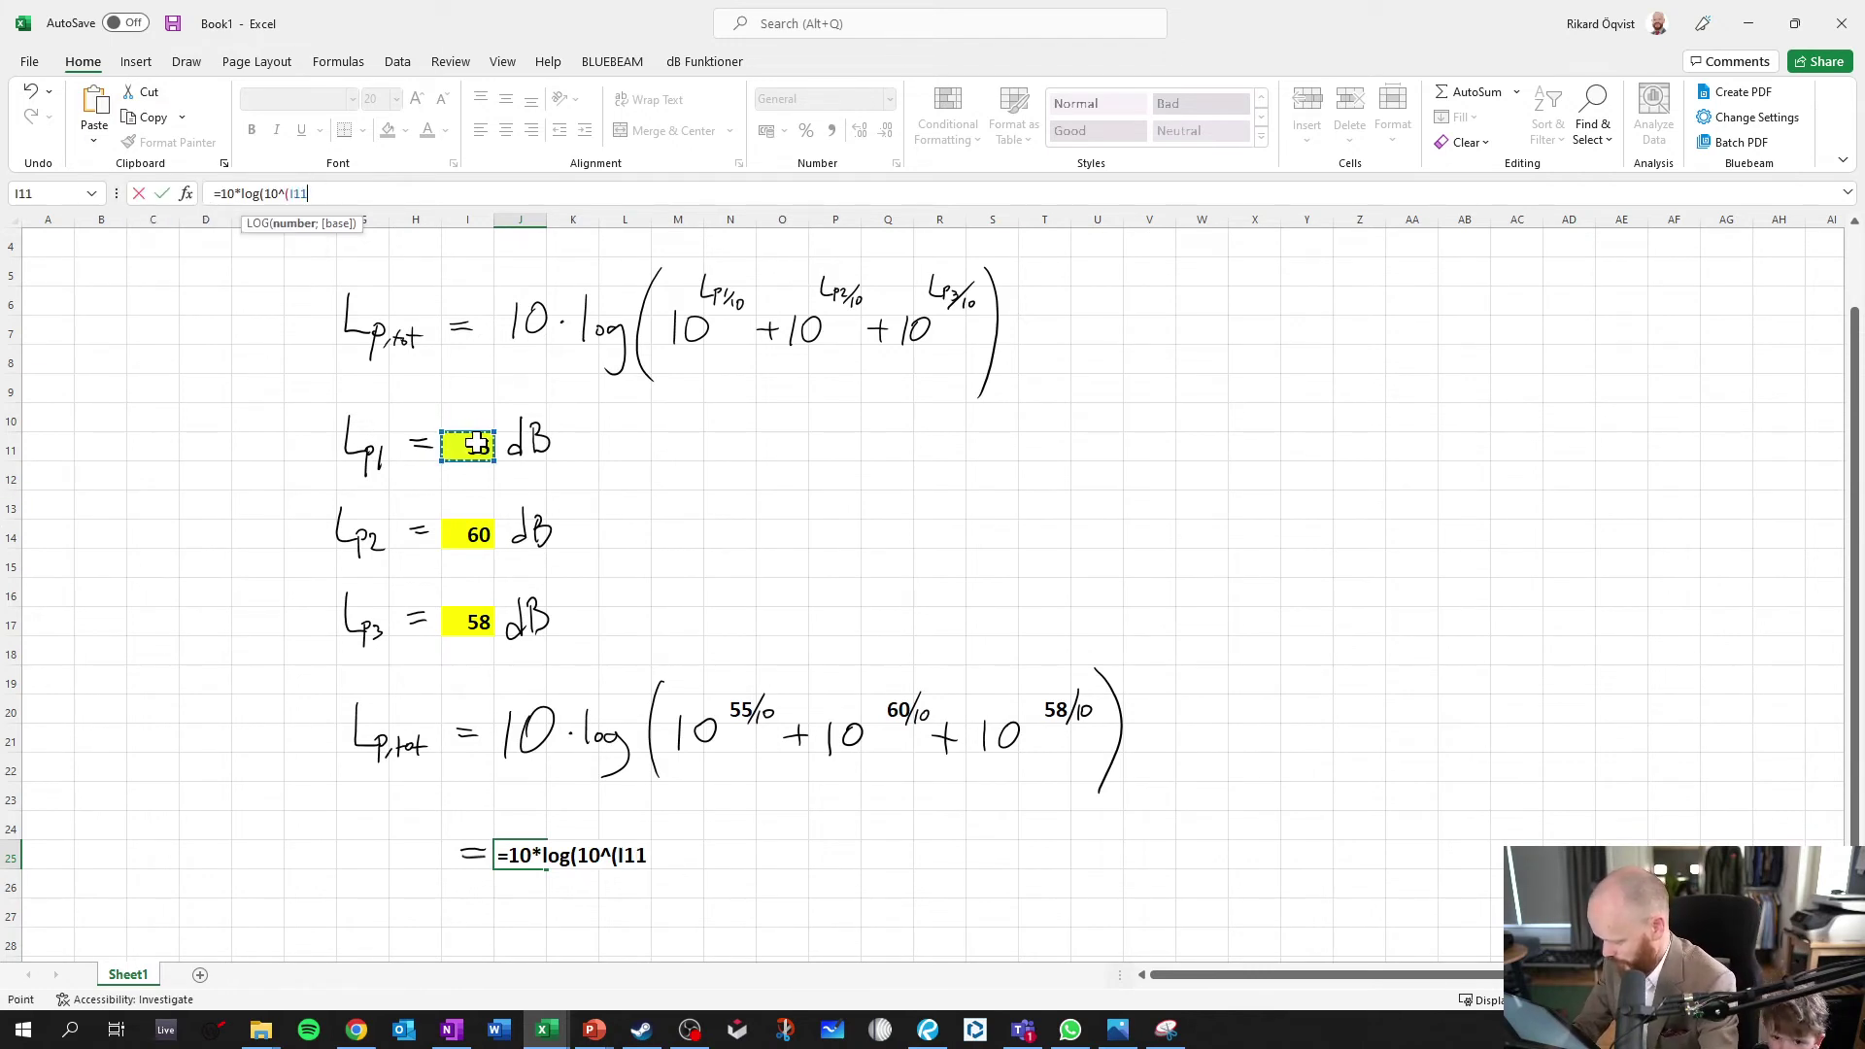
pyautogui.write('/10')
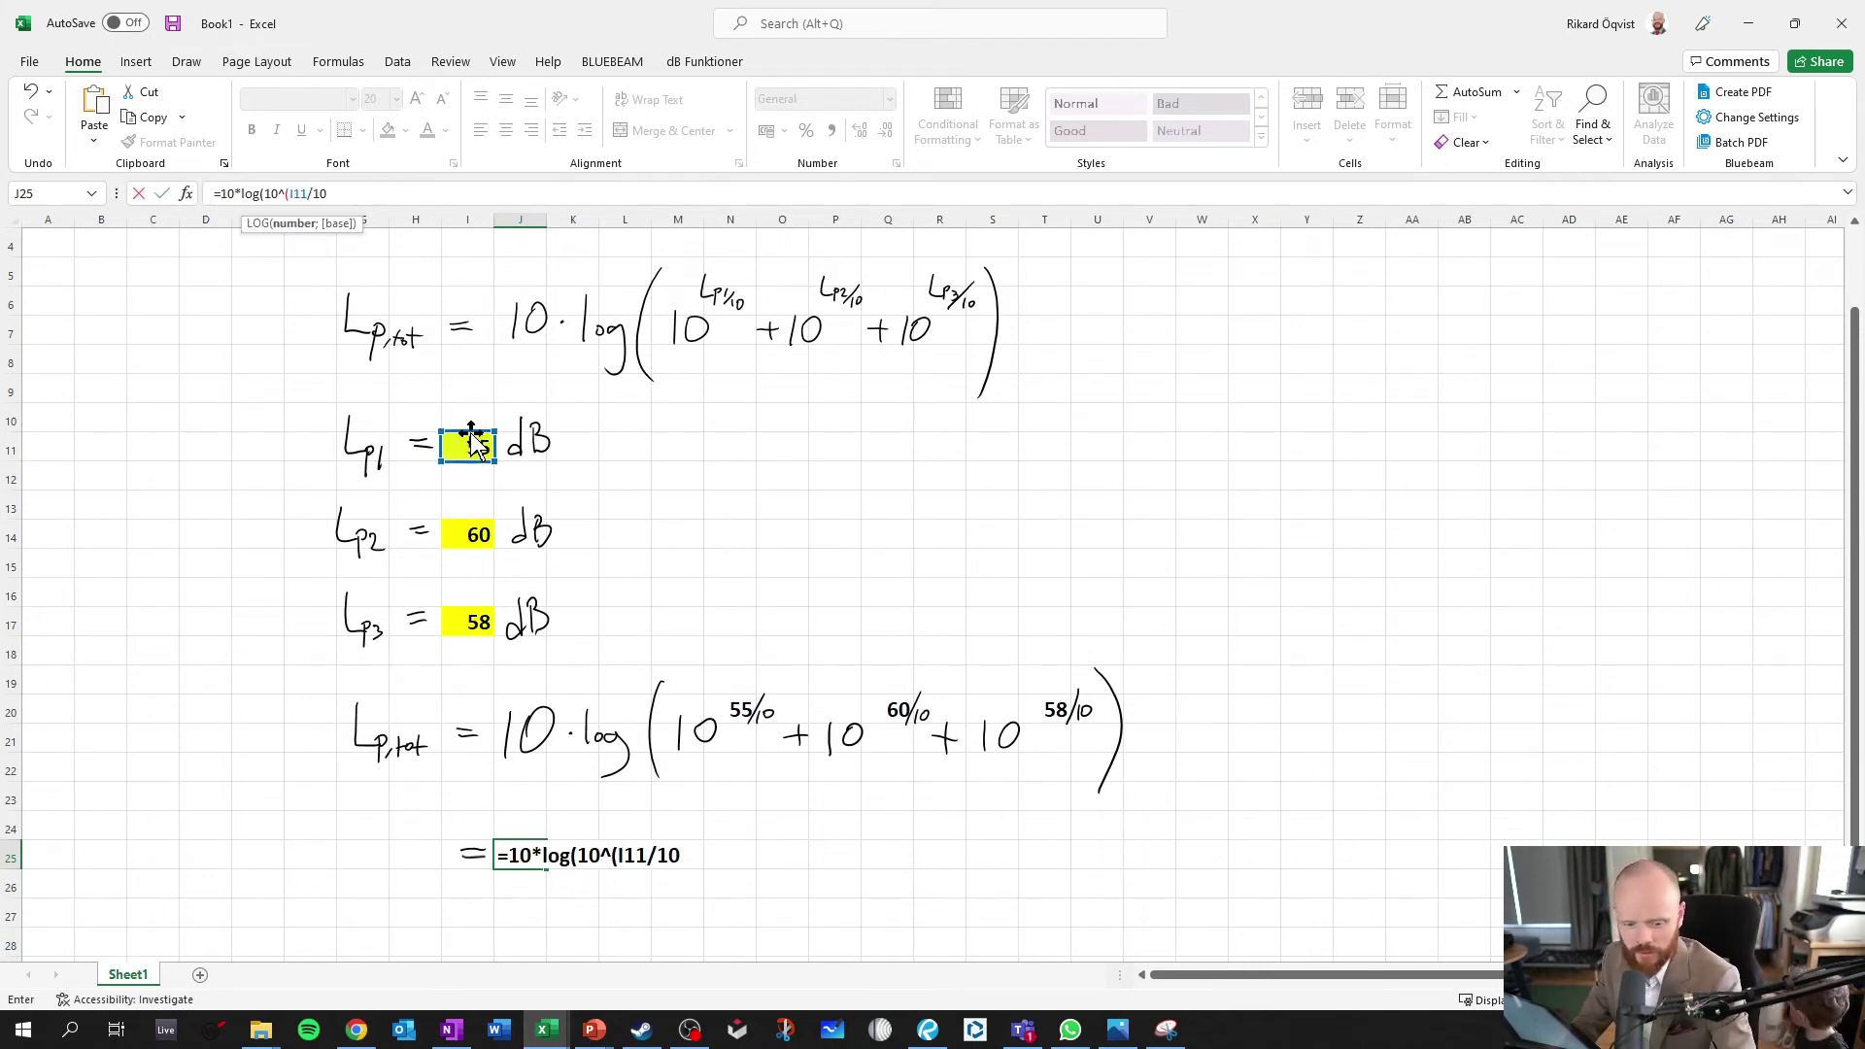
pyautogui.write(')+')
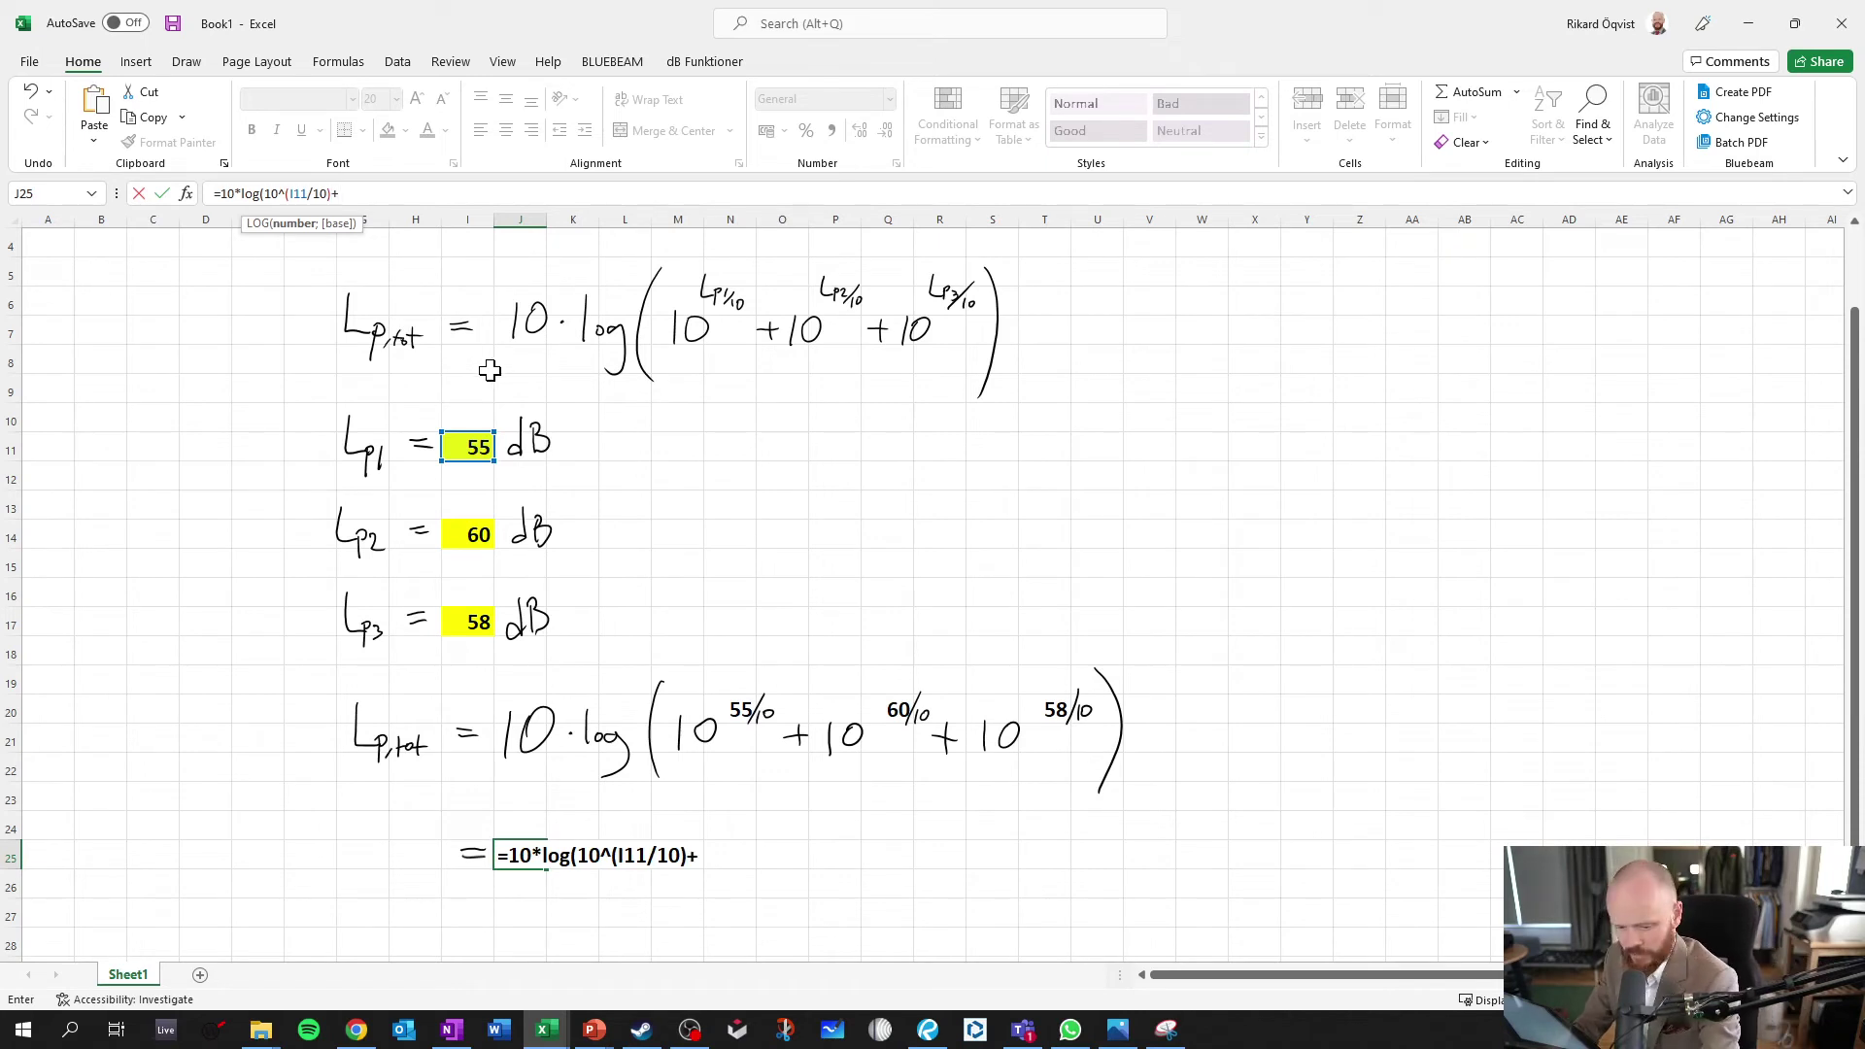
pyautogui.write('10^')
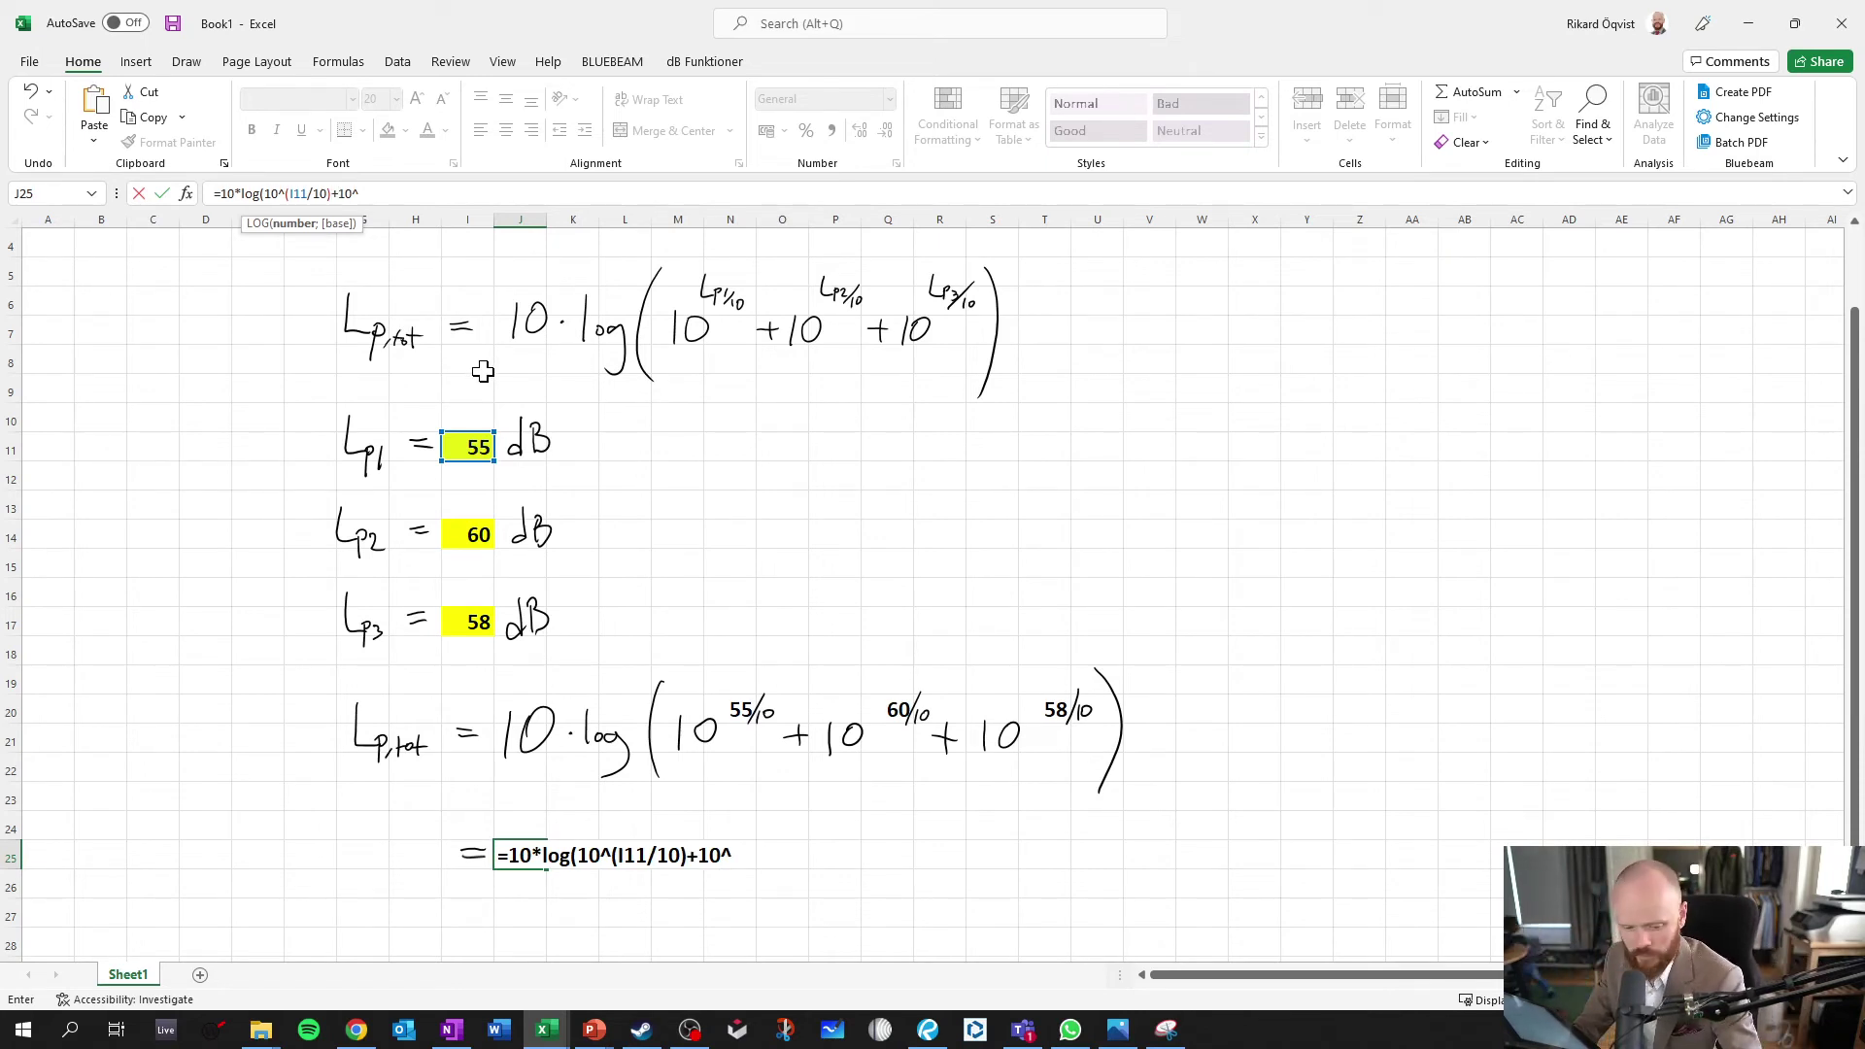
pyautogui.write('(')
pyautogui.click(471, 532)
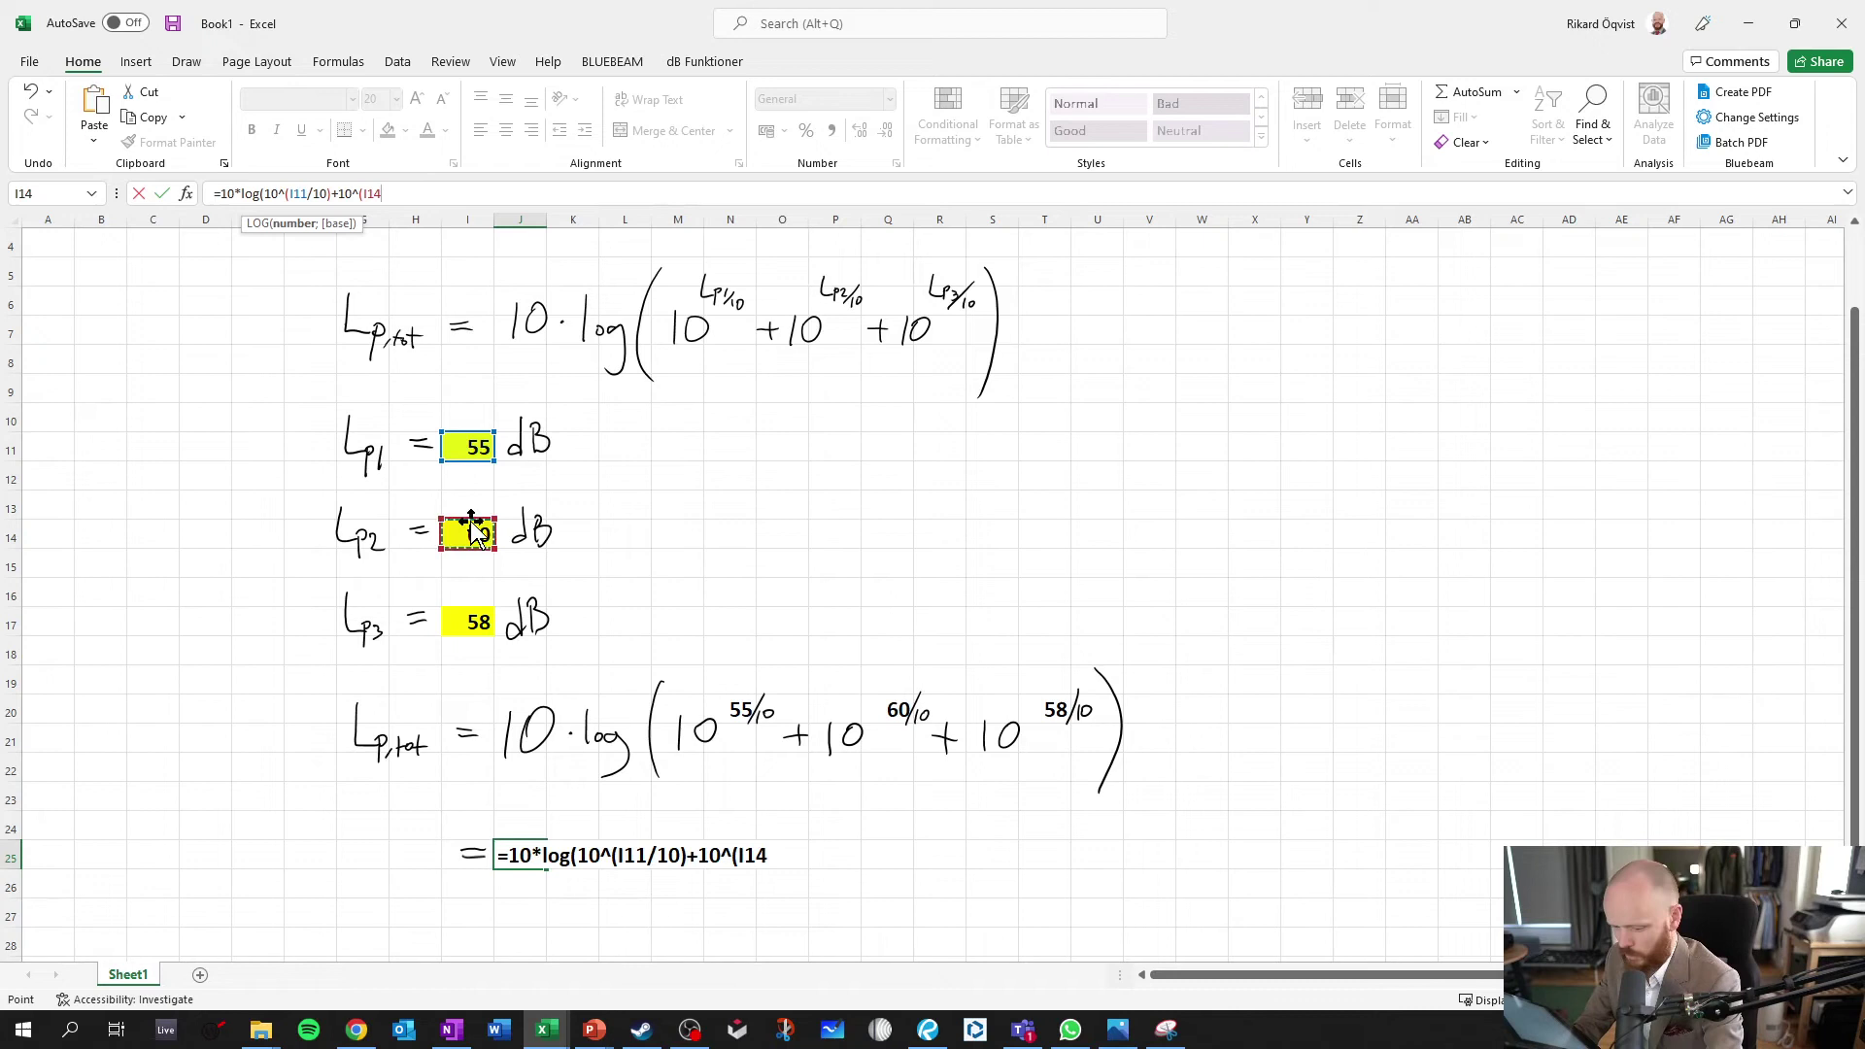
pyautogui.write('/10)')
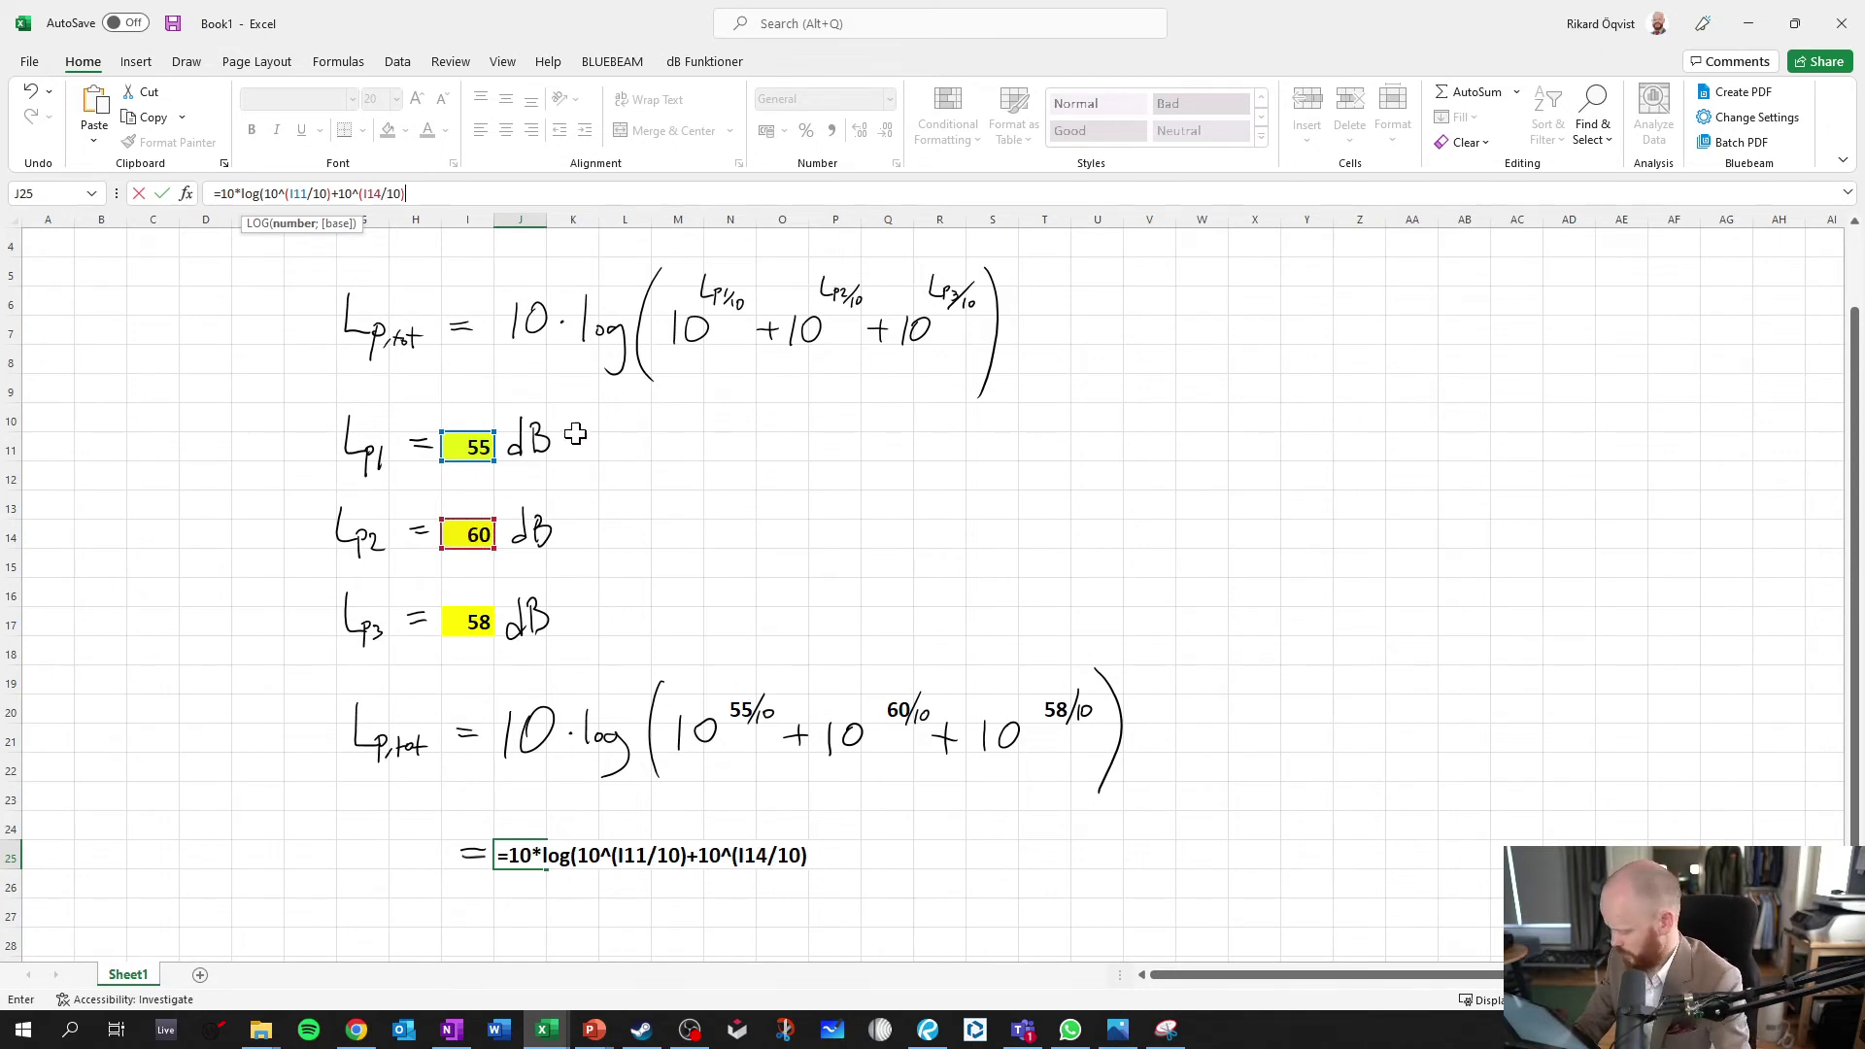
pyautogui.write('+10')
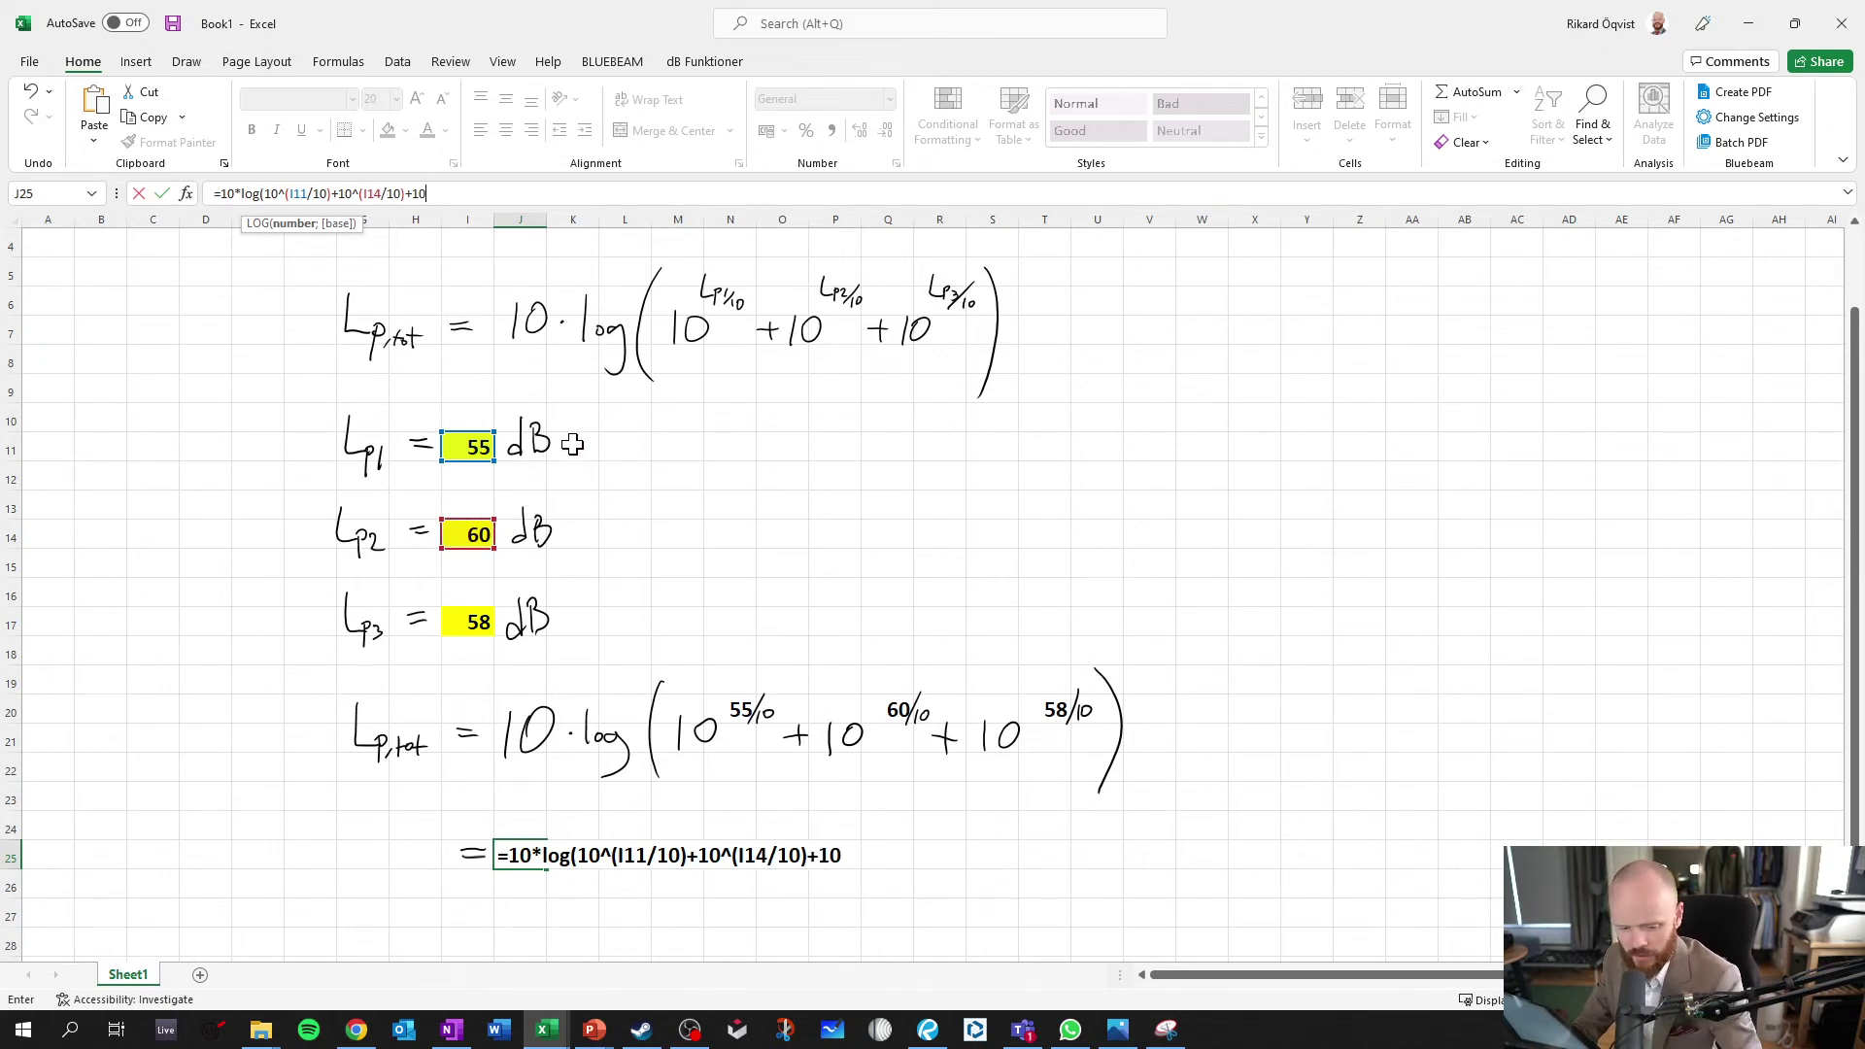
pyautogui.write('^')
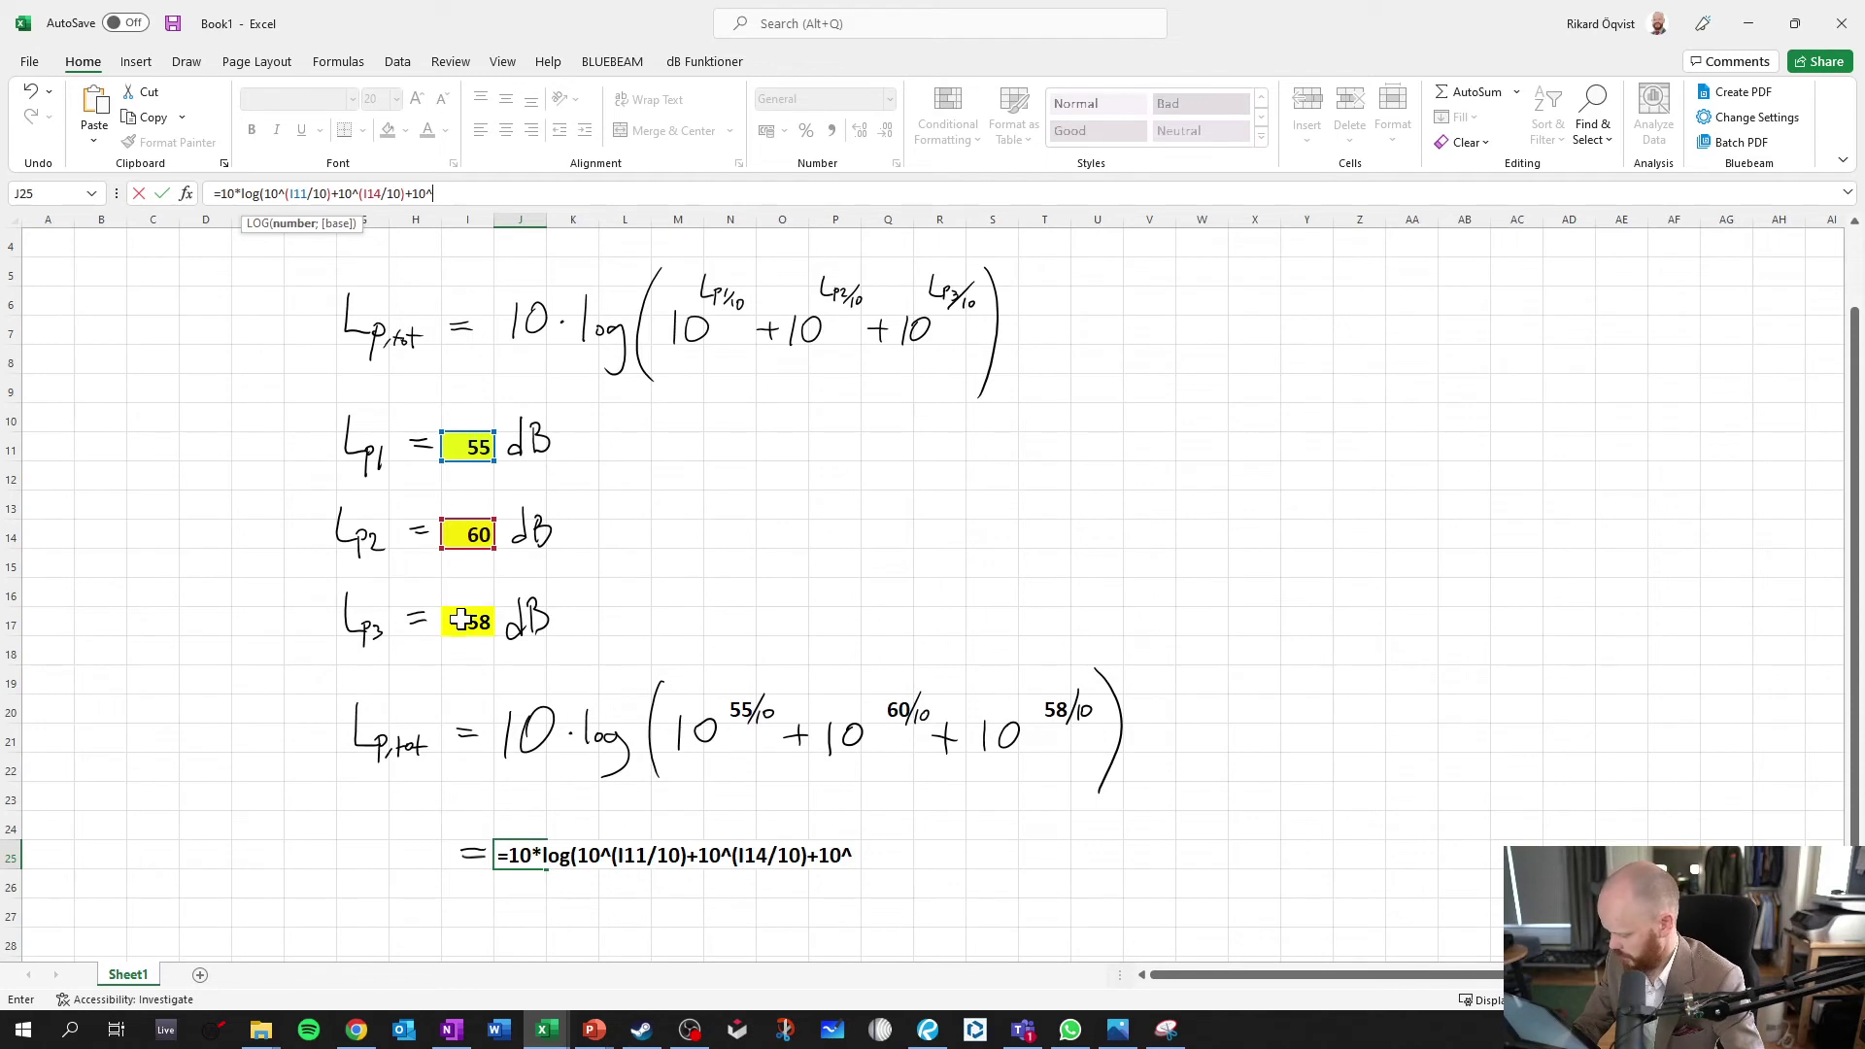
pyautogui.write('(')
pyautogui.click(461, 620)
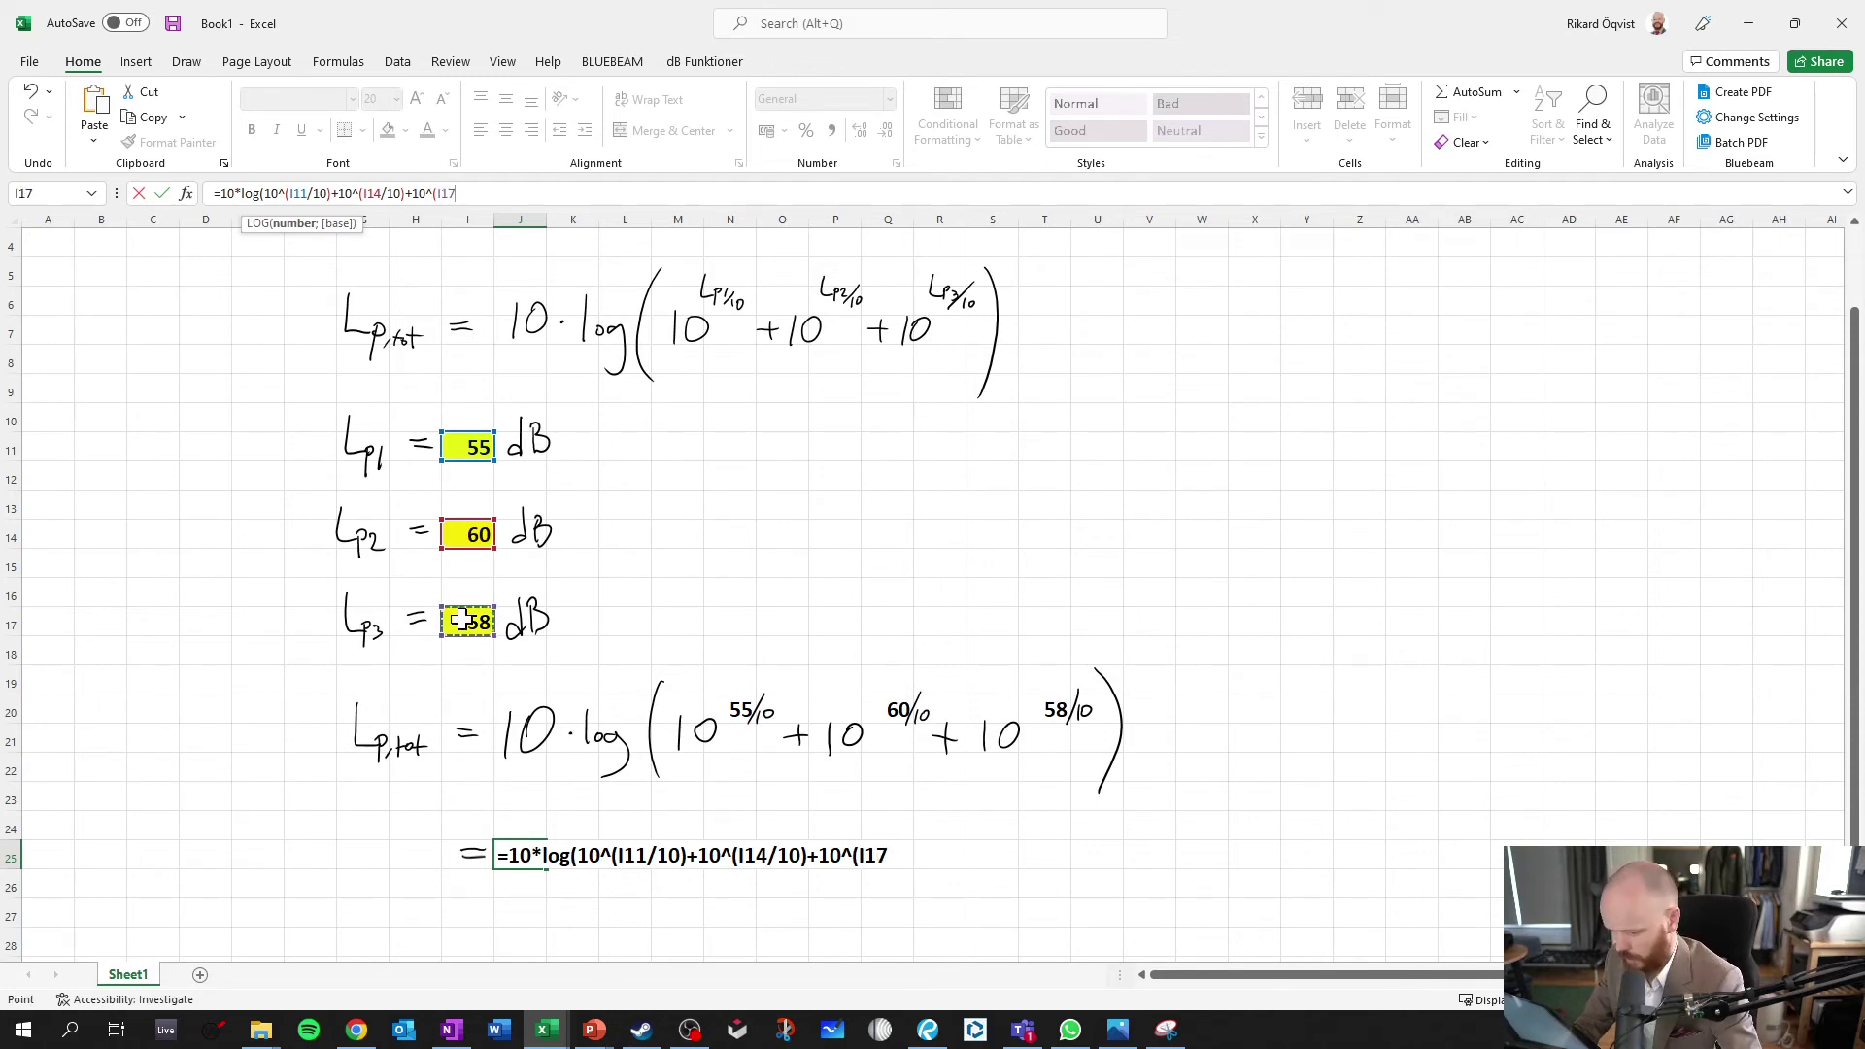
pyautogui.write('/10)')
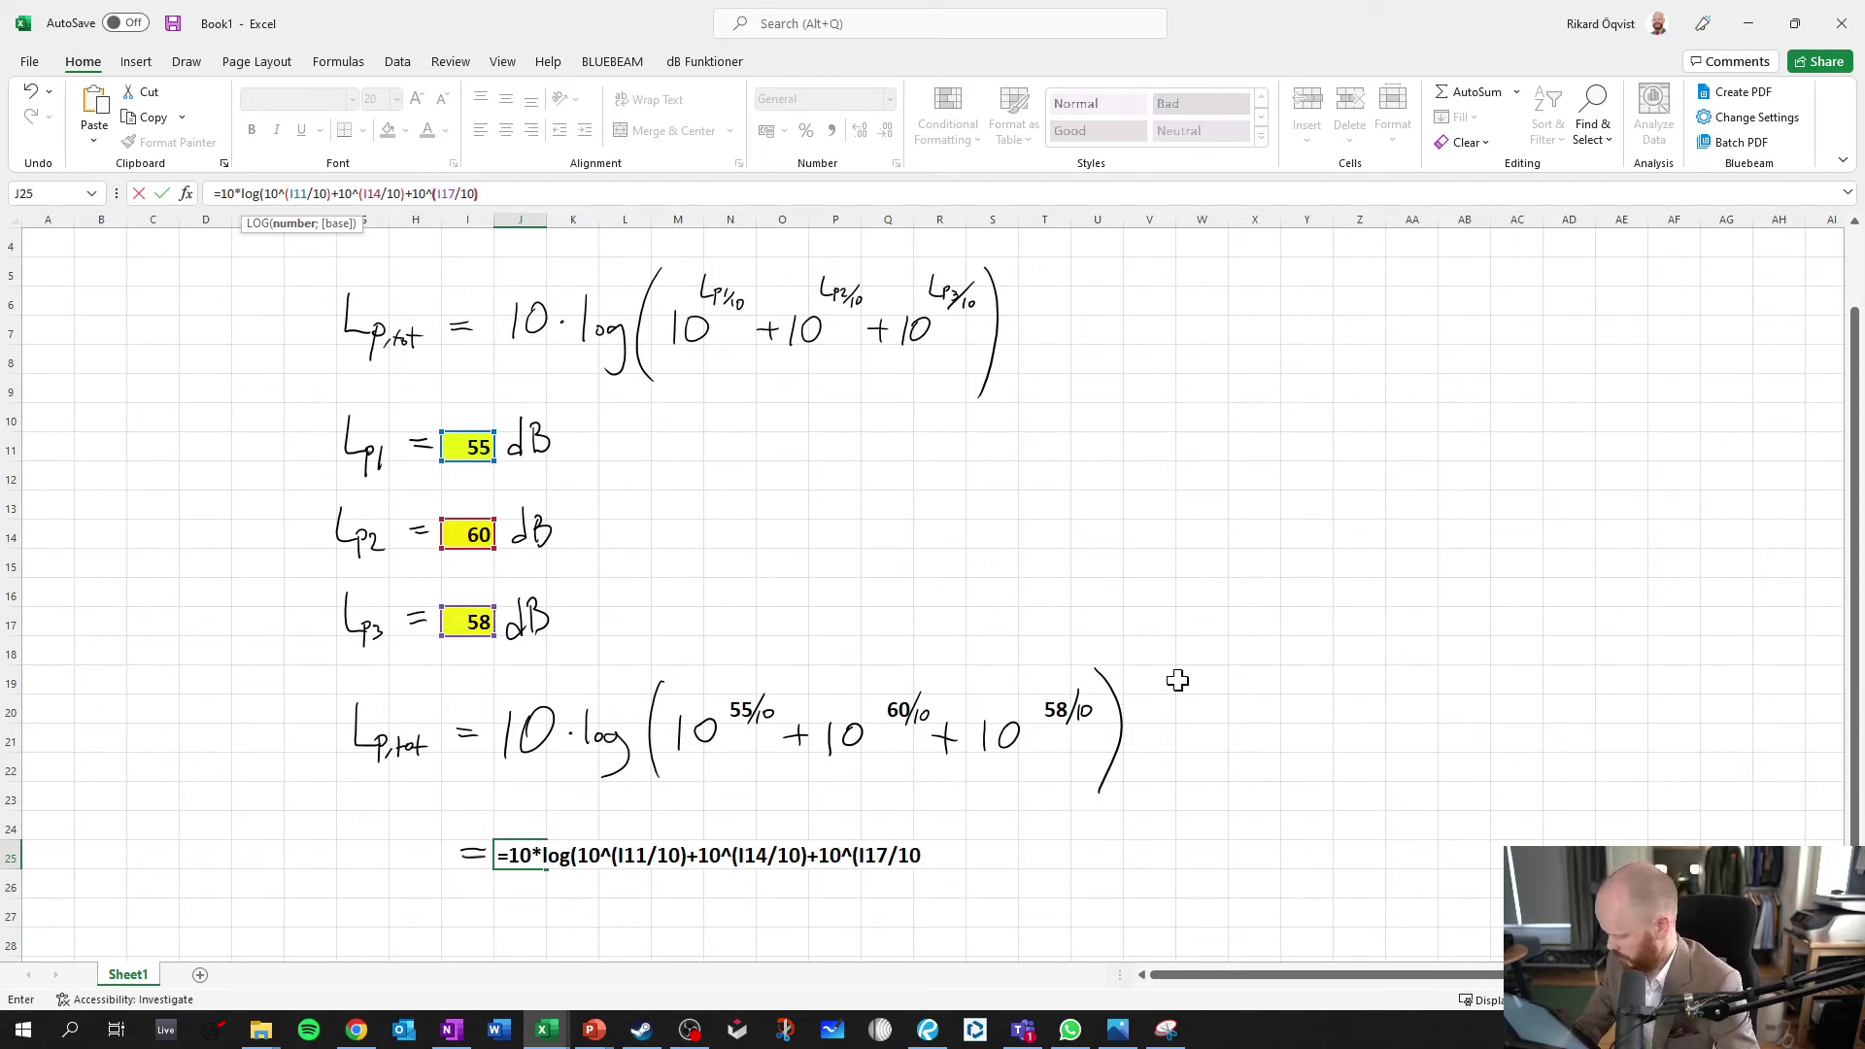
pyautogui.write(')')
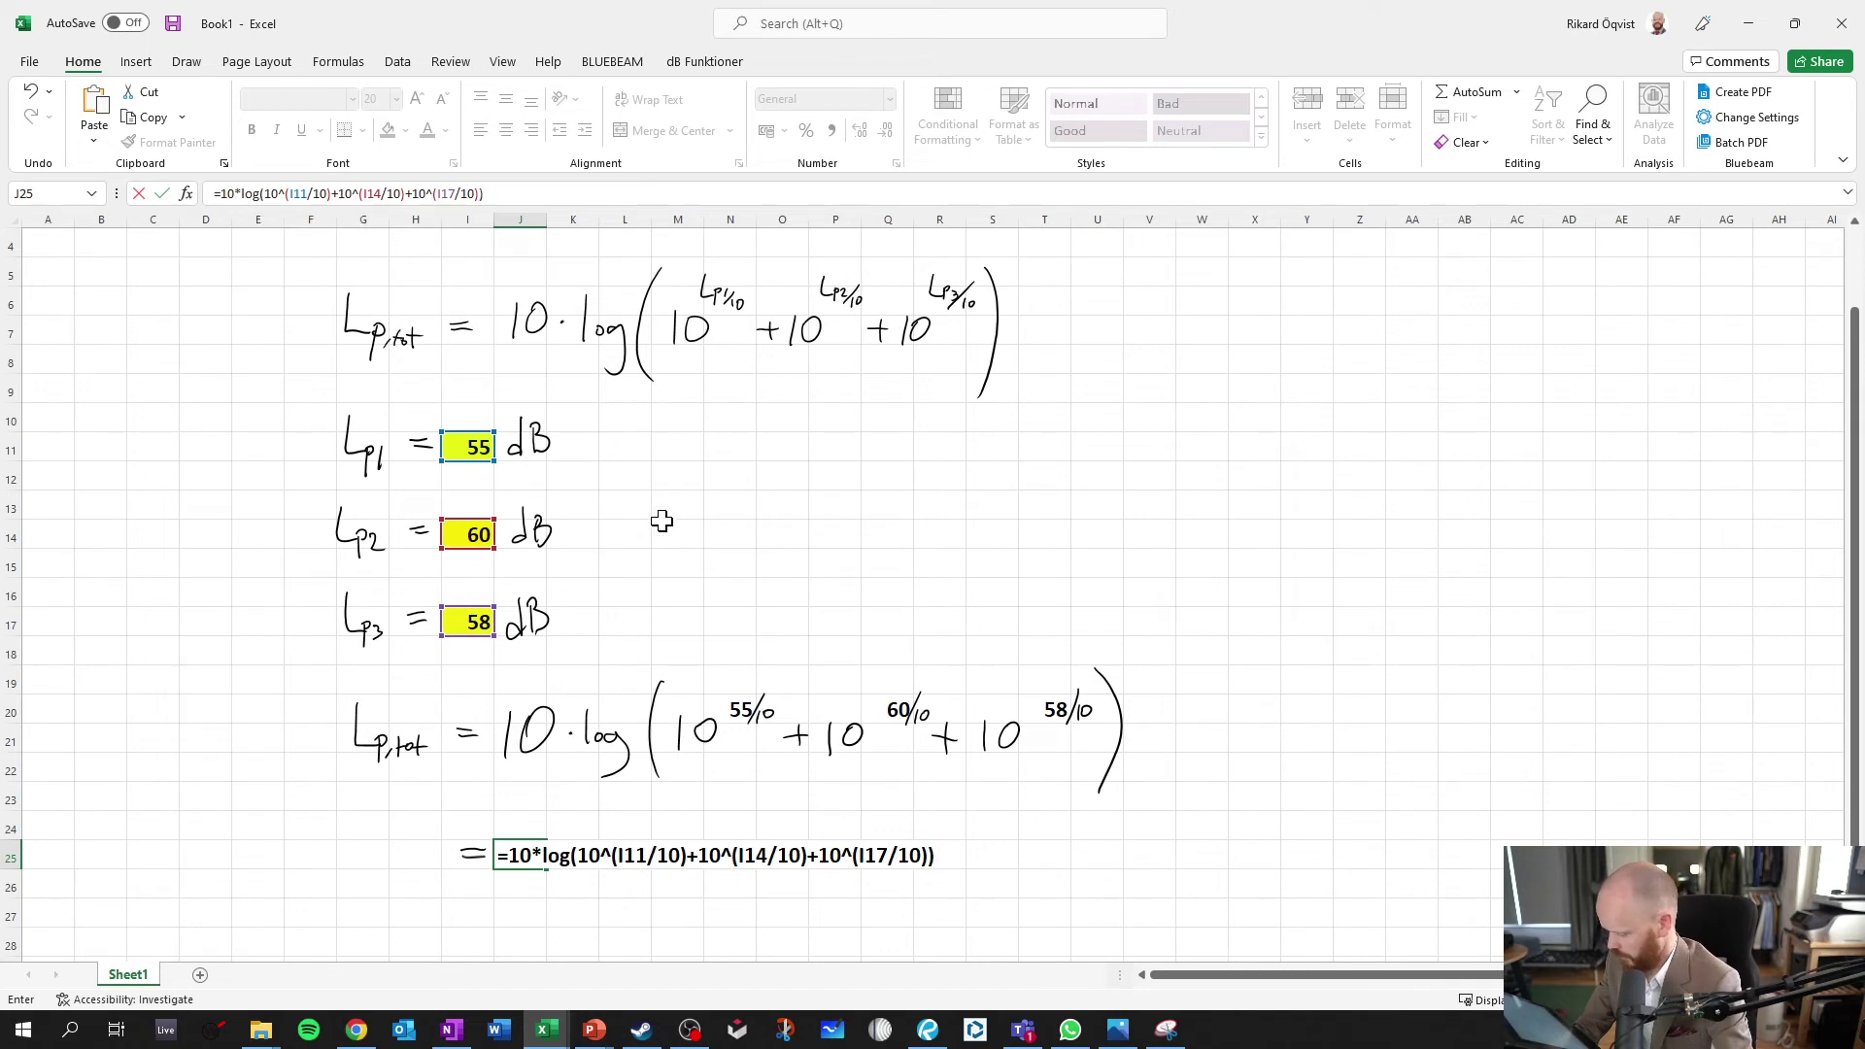
pyautogui.press('Return')
# - Handwrite dB beside the 63 result and give J25 a yellow fill
pyautogui.press('Up')
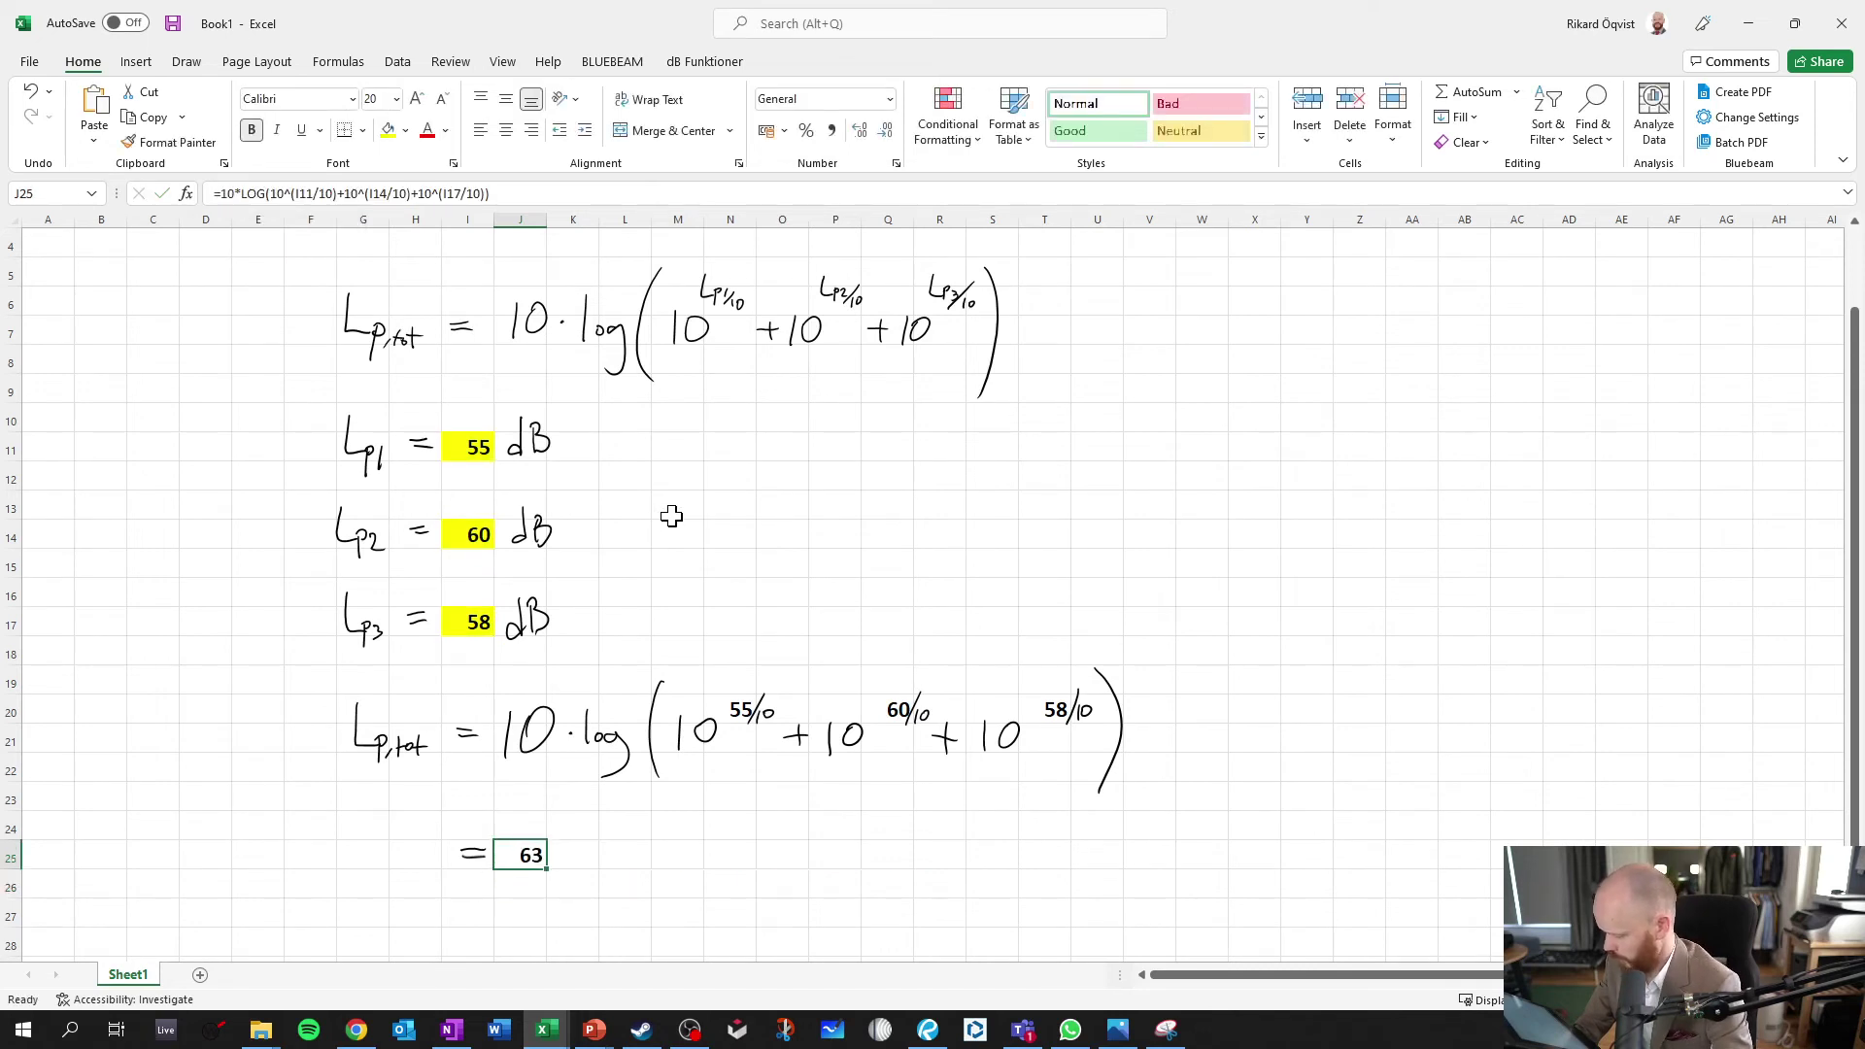
pyautogui.press('Right')
pyautogui.moveTo(574, 814); pyautogui.dragTo(567, 860)
pyautogui.moveTo(588, 821); pyautogui.dragTo(587, 859)
pyautogui.press('Left')
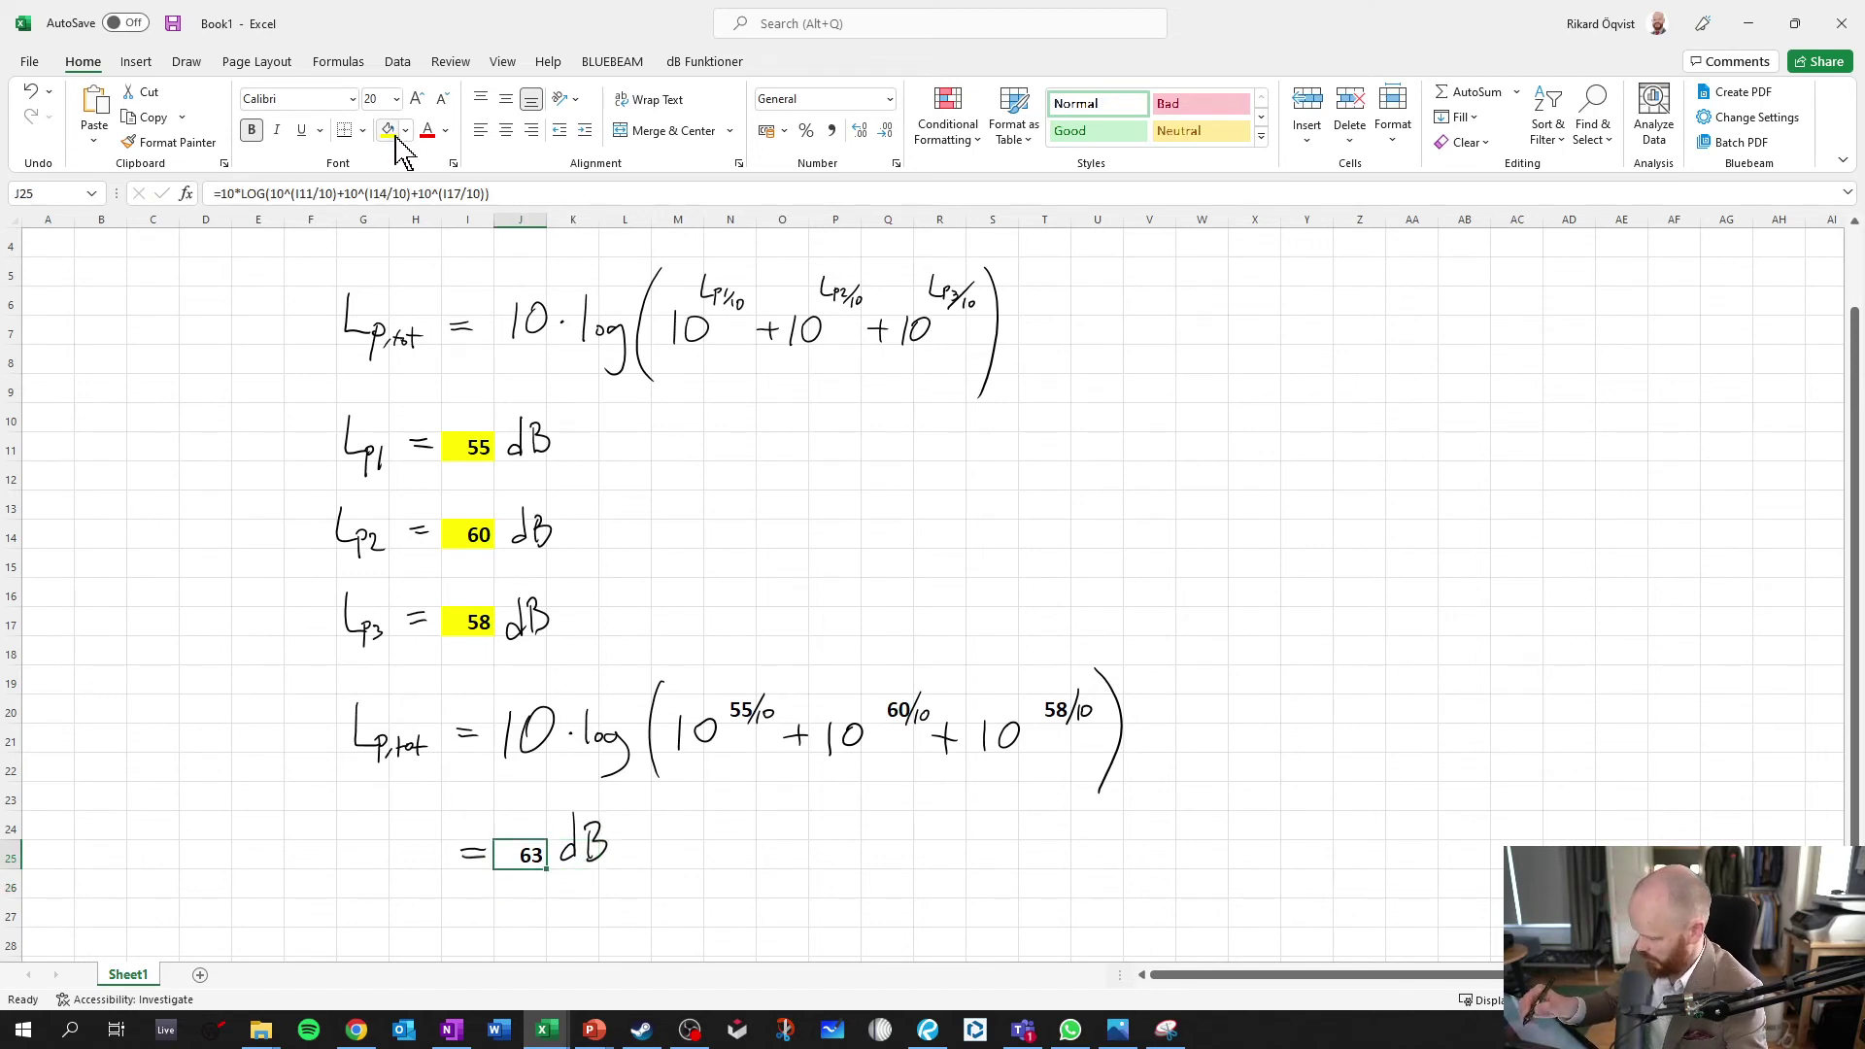
pyautogui.click(390, 130)
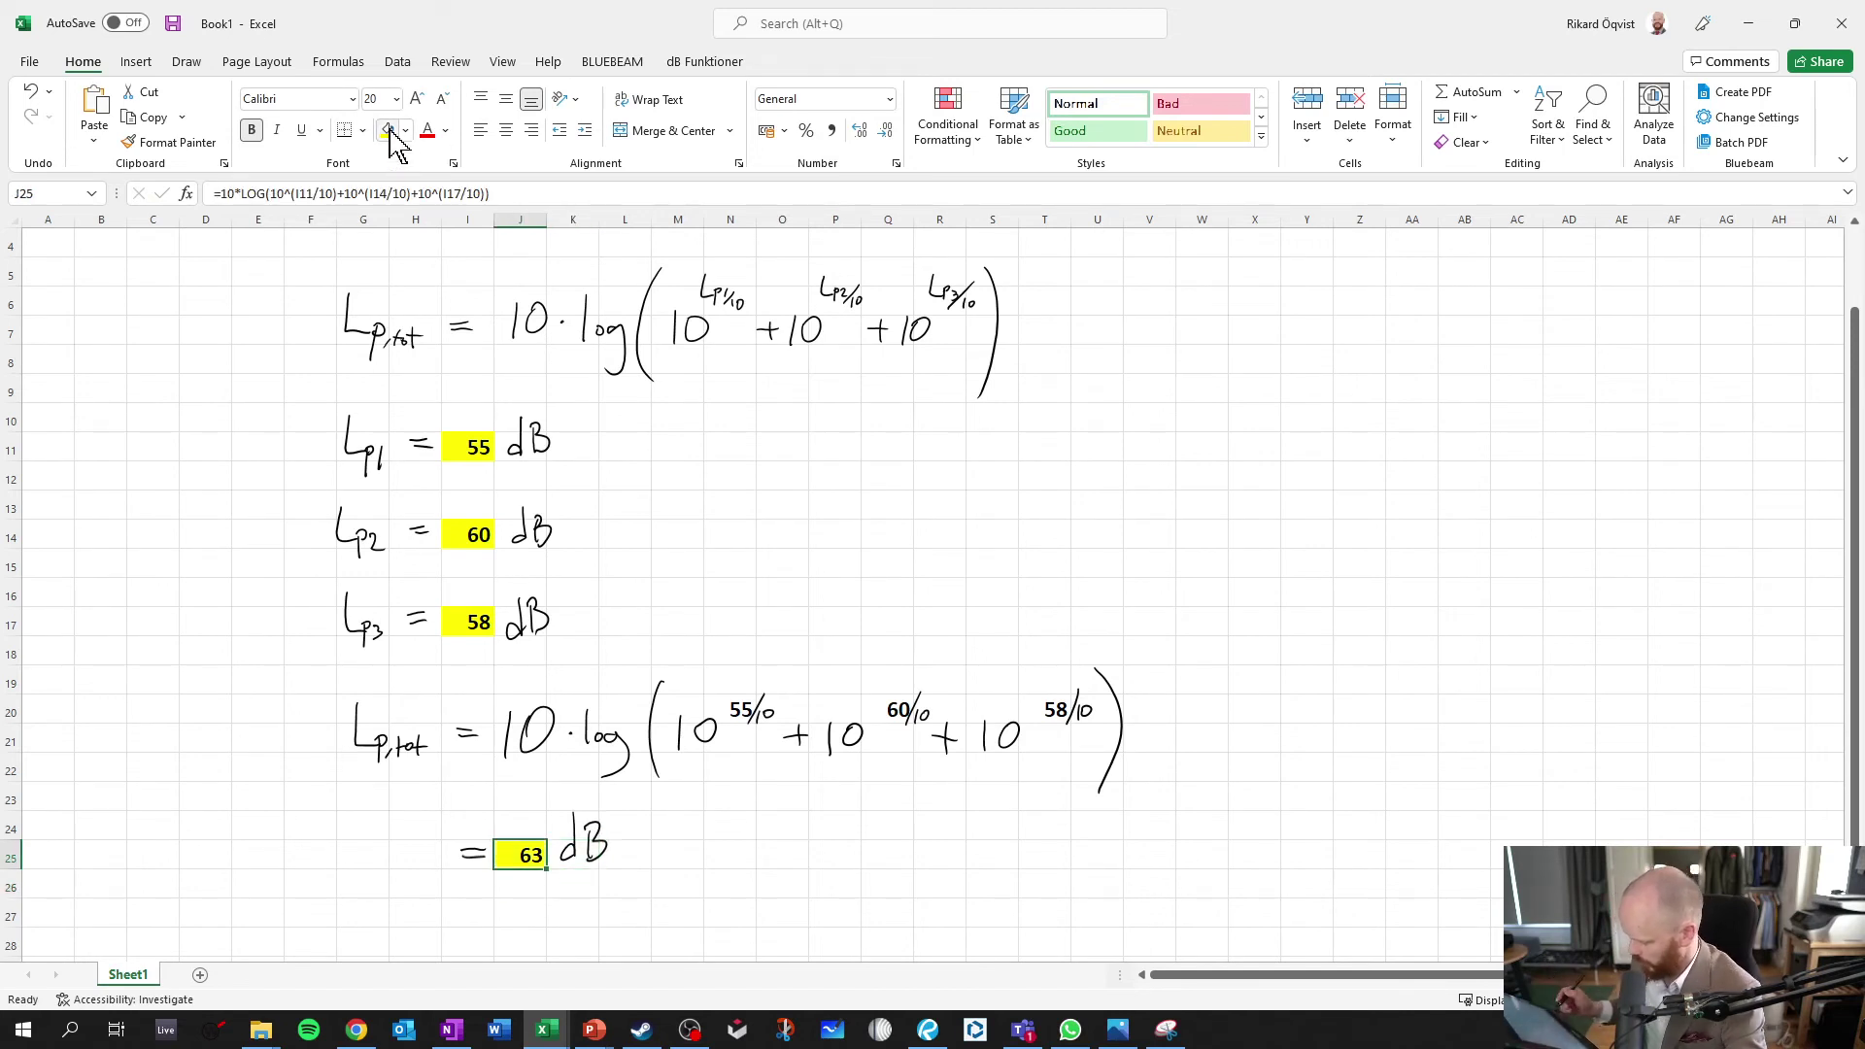
# - Underline the 63 dB result row with the red Draw pen
pyautogui.click(187, 61)
pyautogui.click(229, 108)
pyautogui.moveTo(420, 879); pyautogui.dragTo(659, 869)
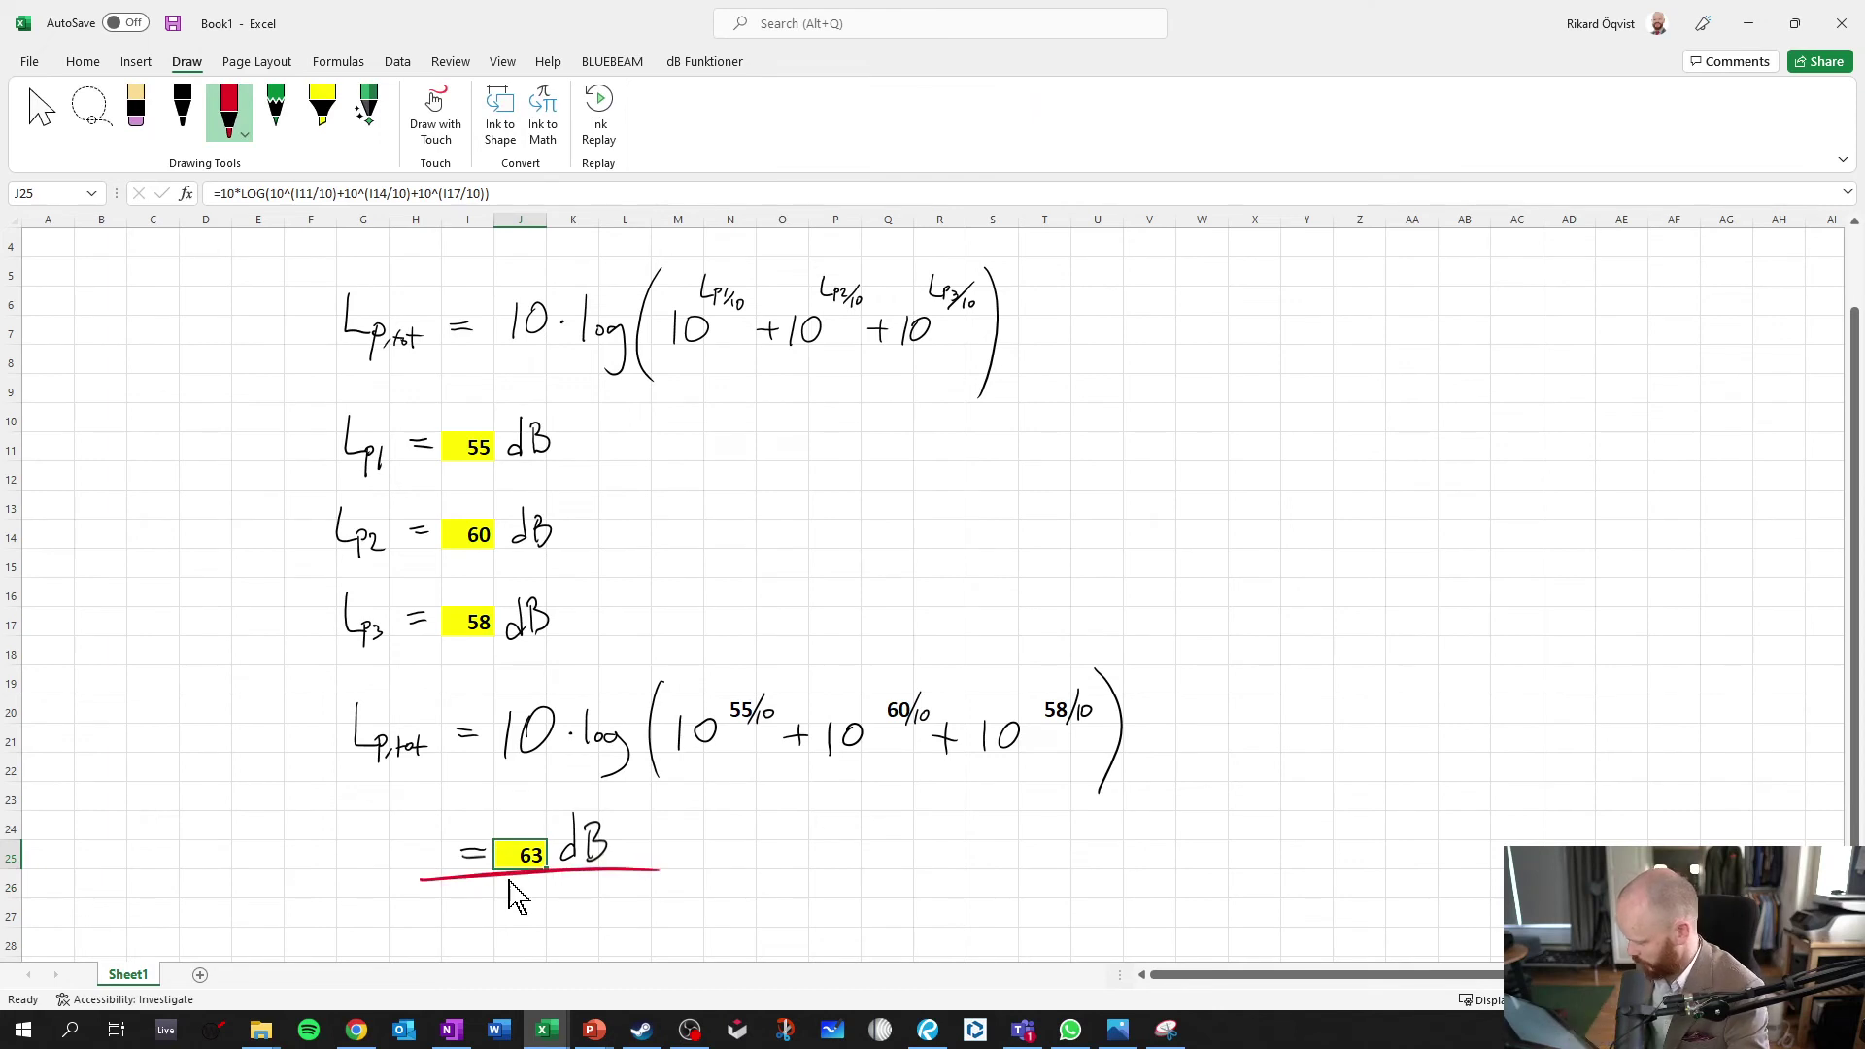